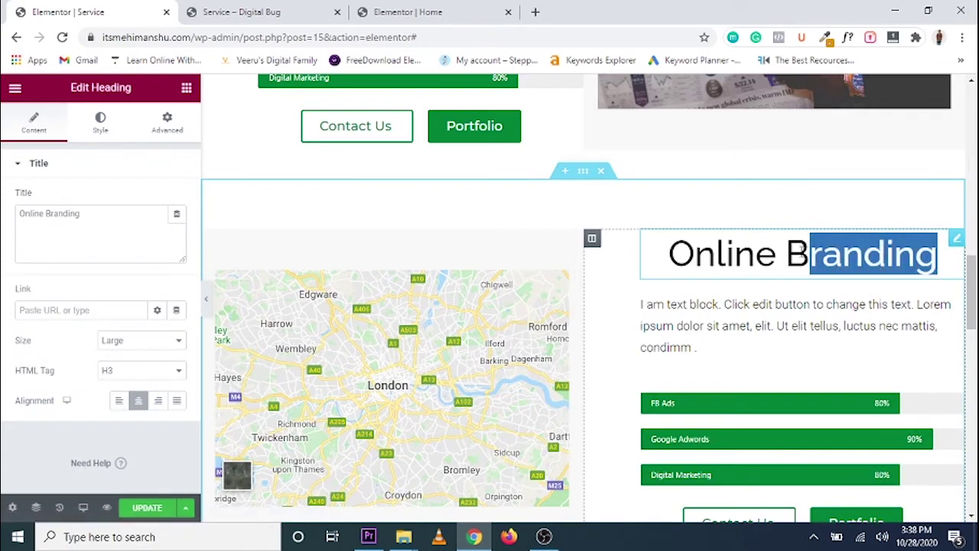
- Retitle the heading beside the map as "SEO" and delete the three progress bars beneath it
type("SEO")
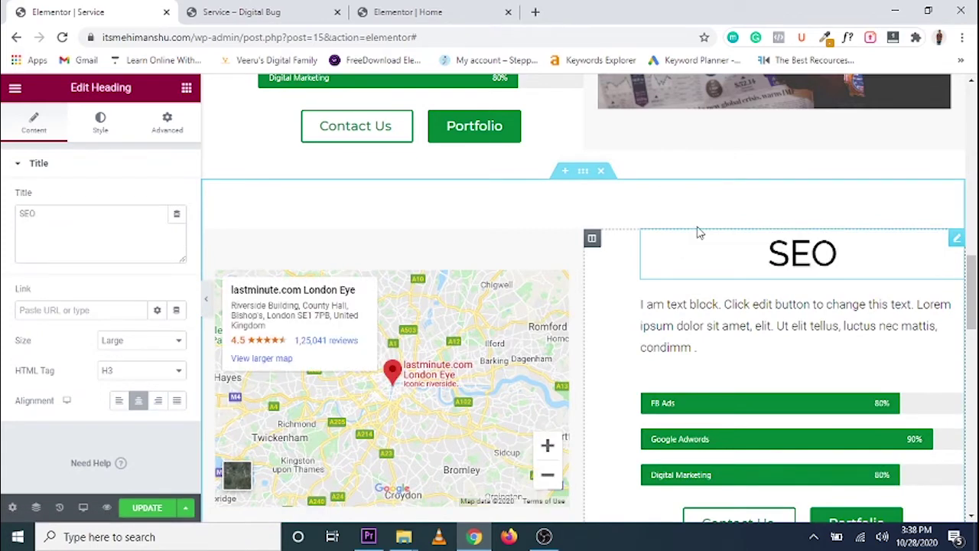
scroll(696, 230, "down", 1)
left_click(798, 335)
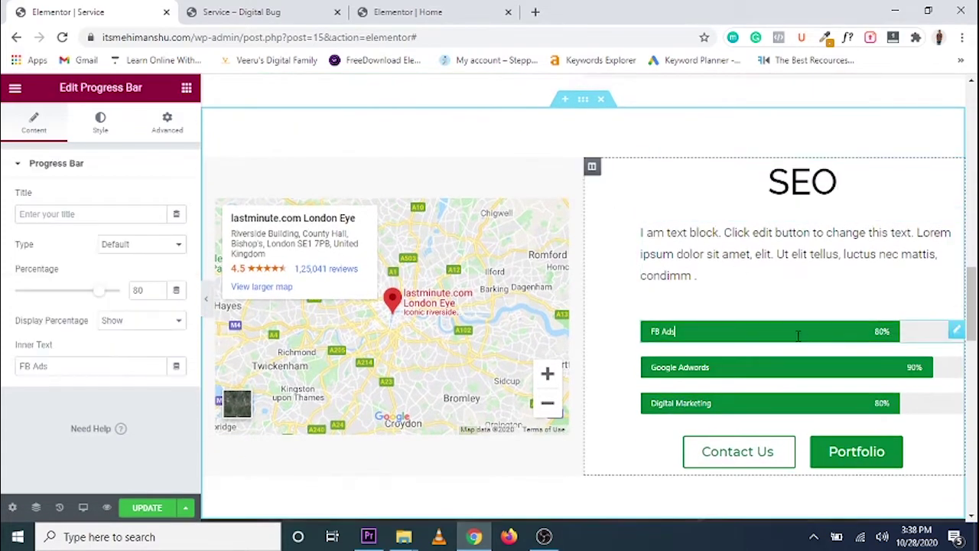
right_click(956, 334)
left_click(872, 507)
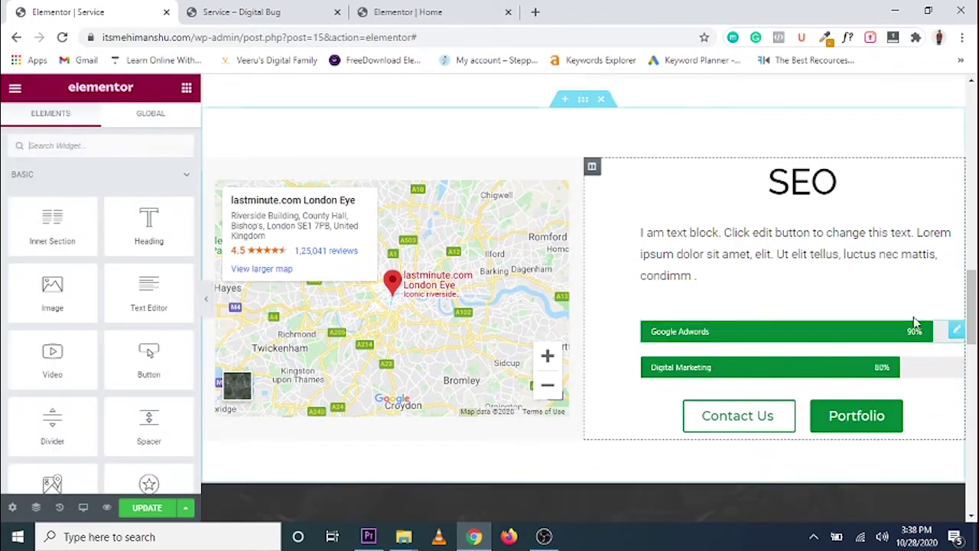
right_click(916, 323)
left_click(872, 507)
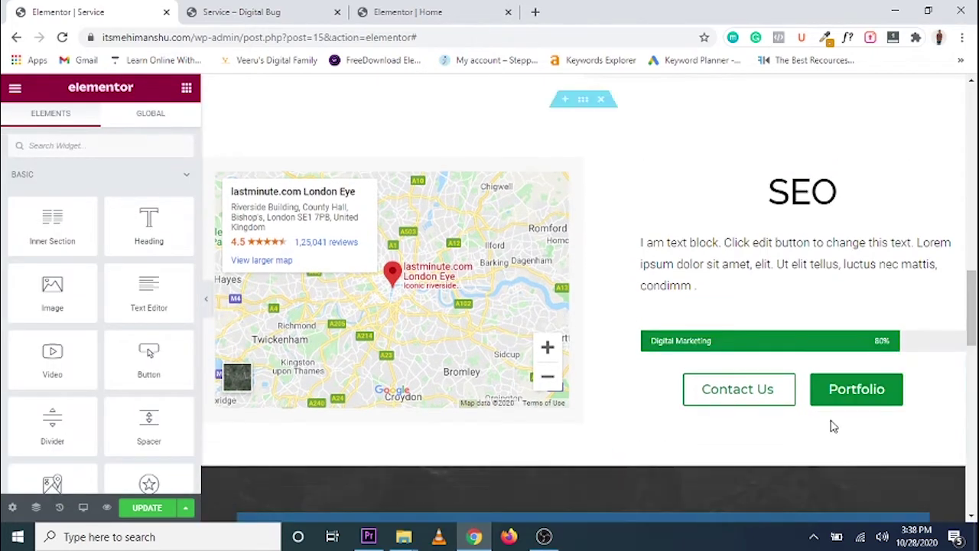
right_click(768, 348)
left_click(799, 503)
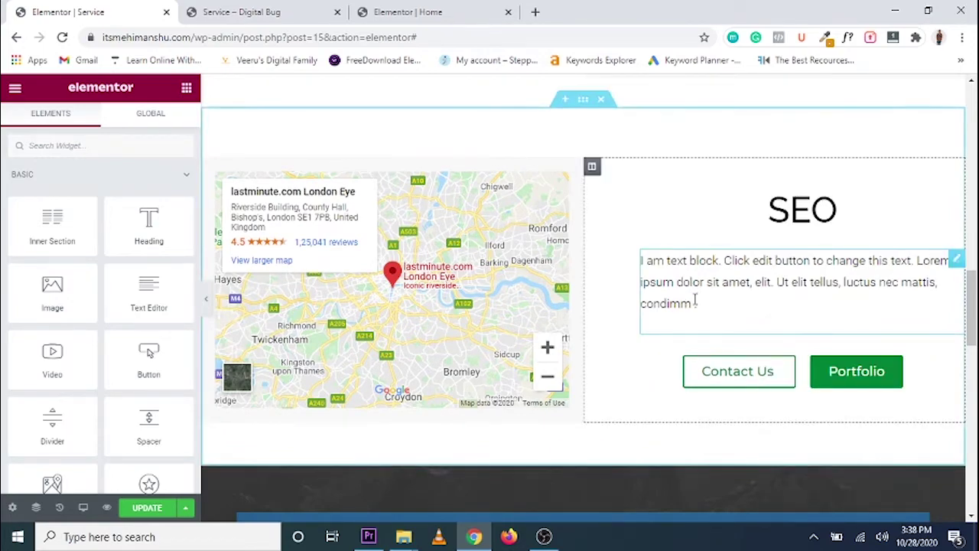
- Extend the SEO paragraph with "button to change this text. Lorem ipsum dolor sit amet, elit. Ut elit tellus, luctus nec mattis, con"
left_click(694, 302)
type("button to change this text. Lorem ipsum dolor sit amet, elit. Ut elit tellus, luctus nec mattis, con")
scroll(695, 224, "up", 1)
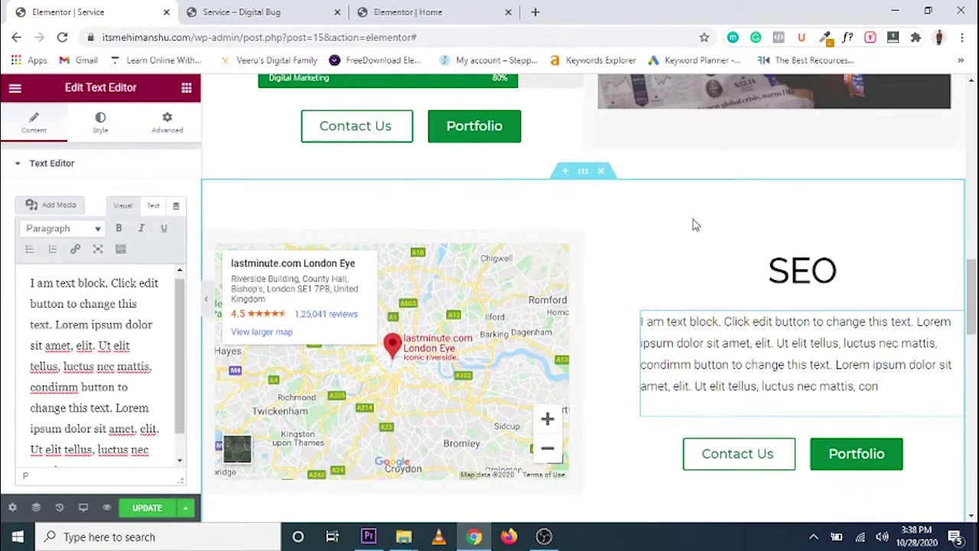
- Delete the map widget beside the SEO text and place a Video widget in the emptied column
scroll(581, 218, "down", 1)
scroll(520, 251, "up", 3)
scroll(551, 206, "down", 3)
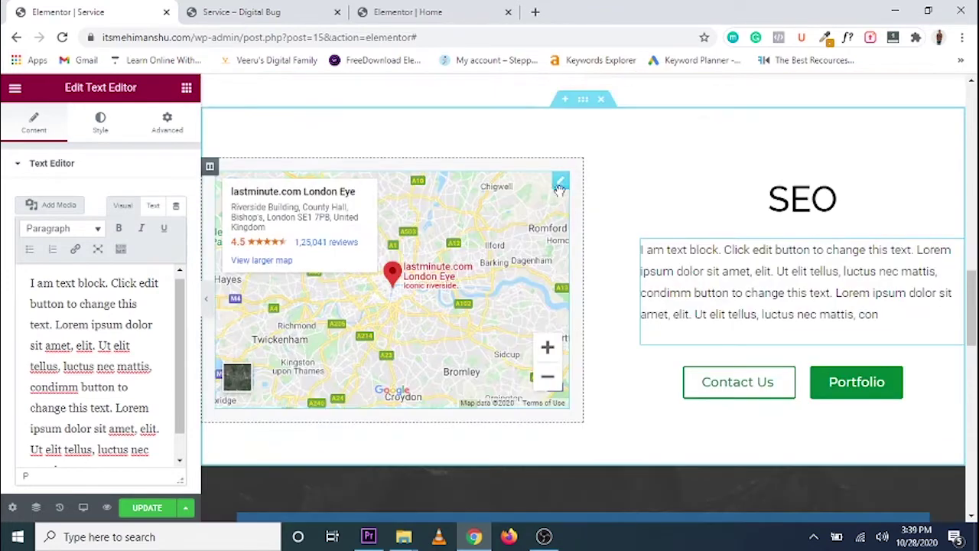
right_click(561, 181)
left_click(598, 391)
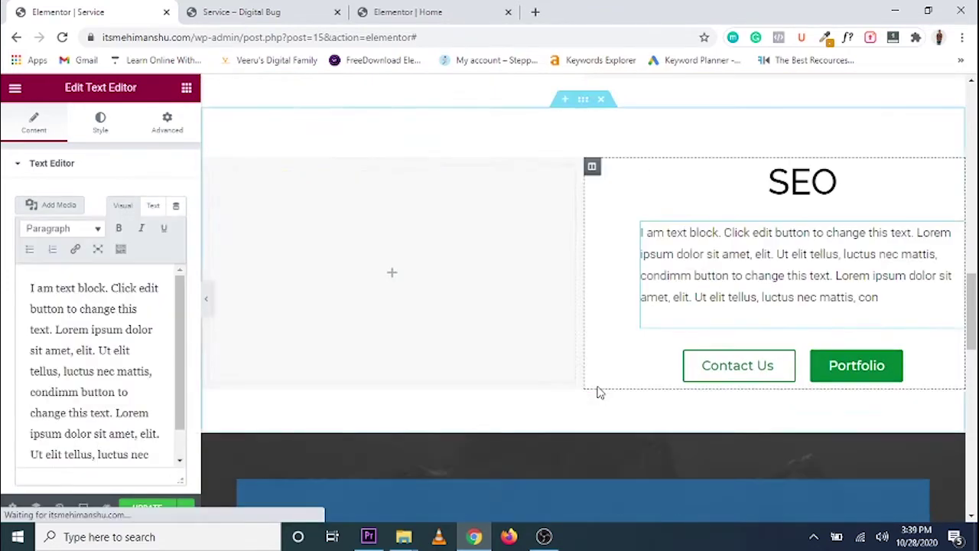
left_click(187, 88)
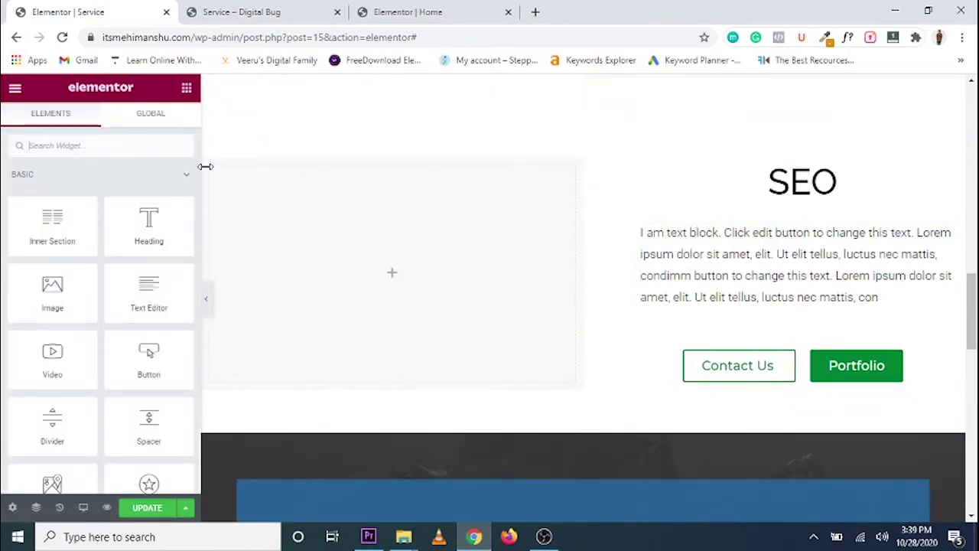
left_click_drag(54, 373, 380, 255)
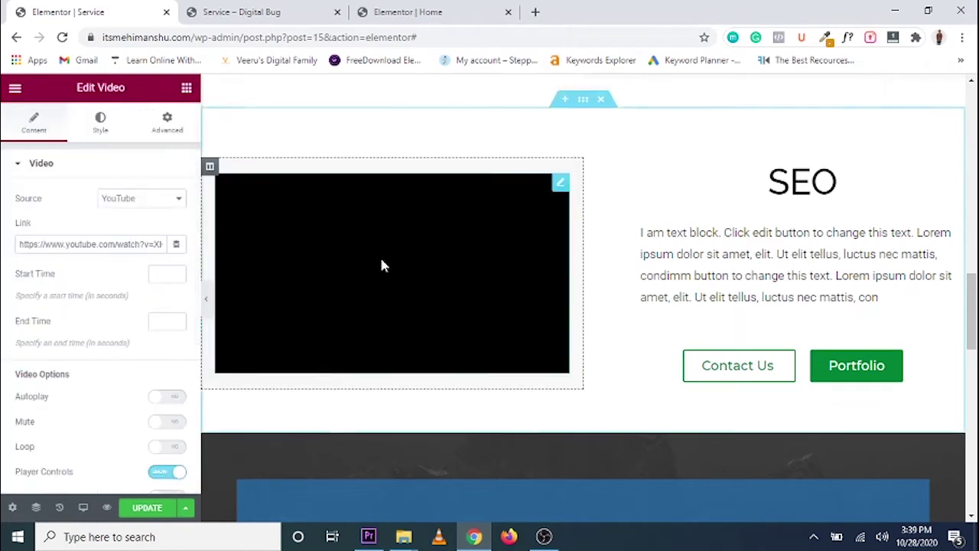
- Save the updated Service page and reload its preview in the other browser tab
scroll(497, 333, "up", 5)
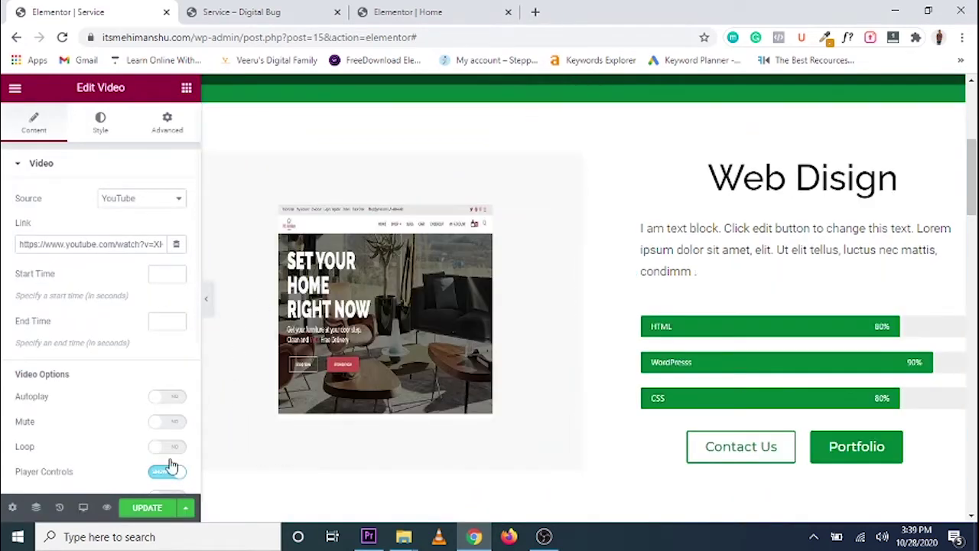
left_click(148, 511)
left_click(251, 11)
key("F5")
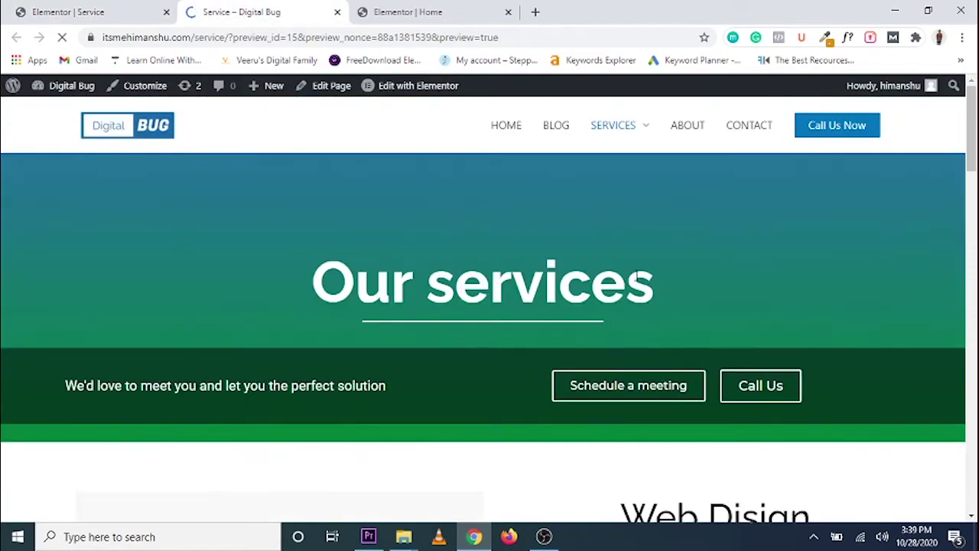
- Examine the Web Disign, Online Branding and SEO sections on the previewed Service page
scroll(636, 275, "down", 7)
scroll(592, 275, "up", 4)
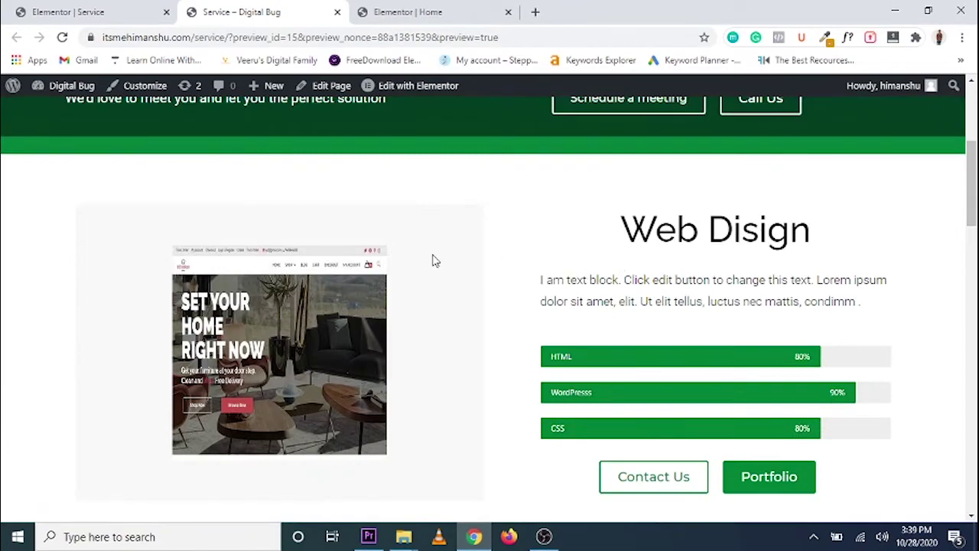
scroll(686, 245, "down", 5)
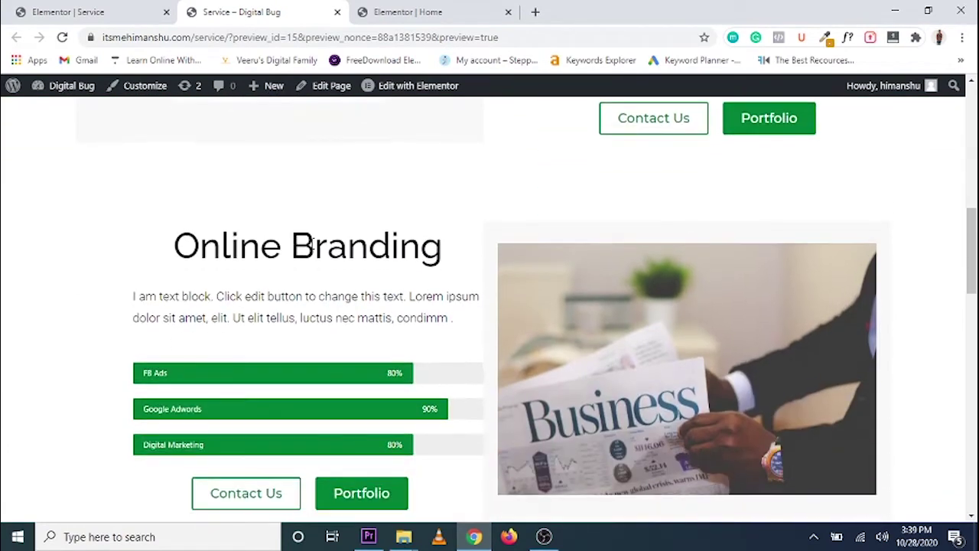
scroll(612, 222, "down", 5)
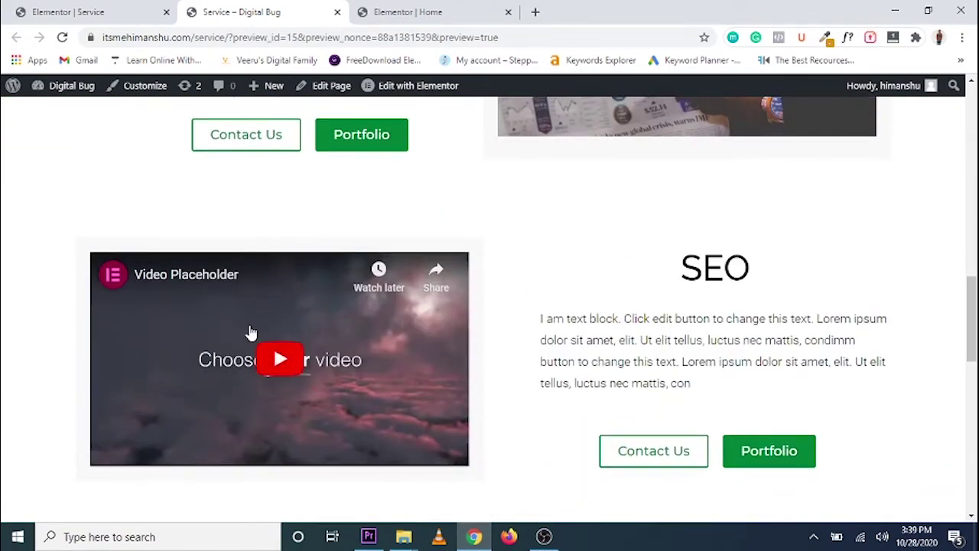
scroll(632, 260, "down", 5)
scroll(607, 269, "up", 5)
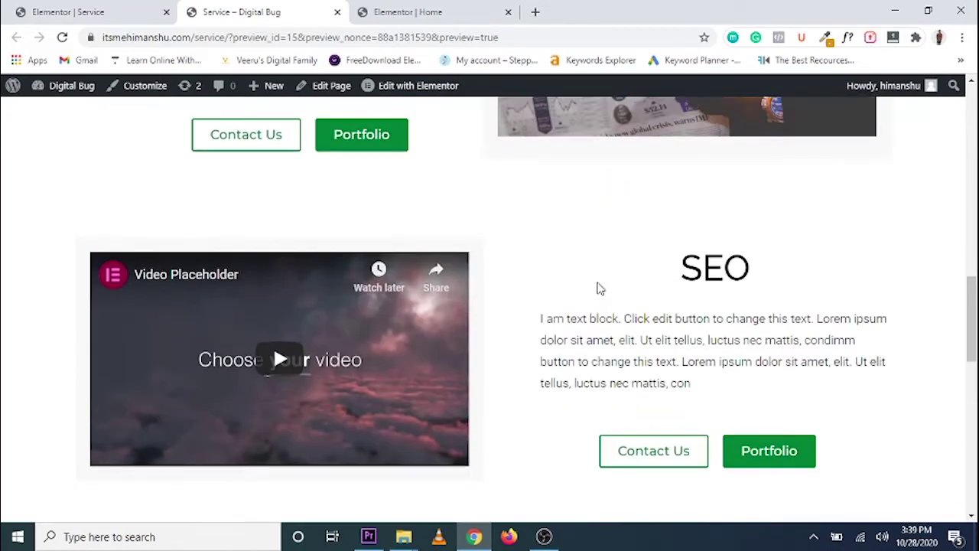
scroll(603, 284, "up", 10)
scroll(603, 284, "down", 2)
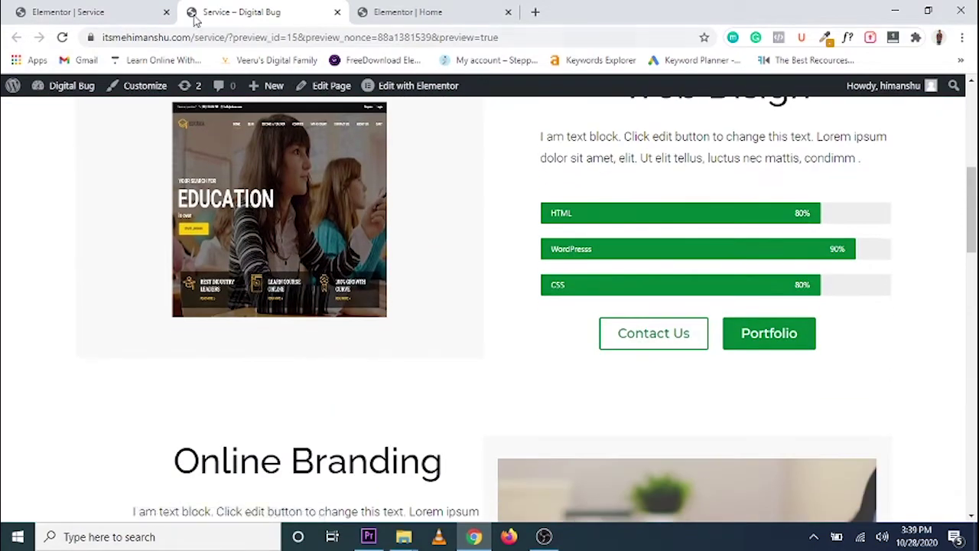
- Return to the Service page editor and display the page sections in the tablet responsive view
left_click(45, 11)
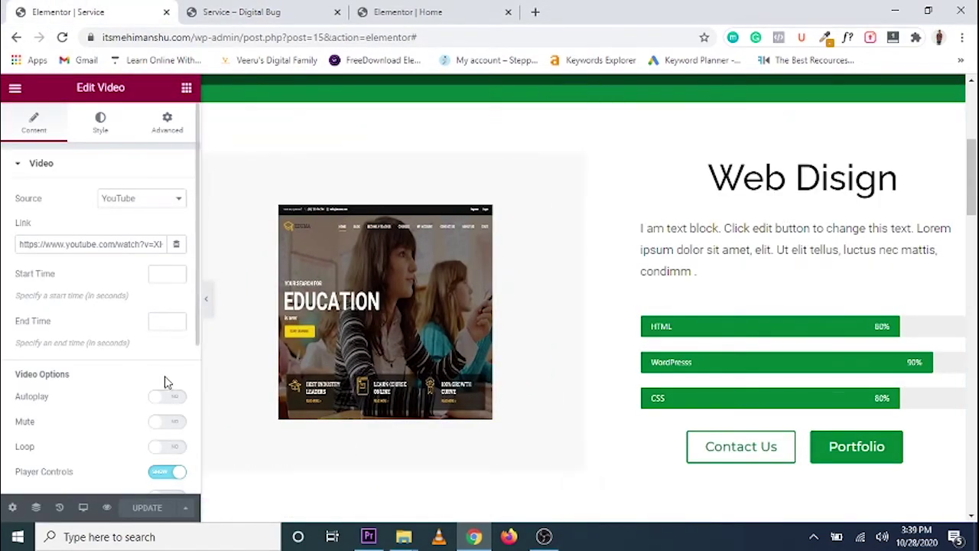
scroll(109, 388, "down", 1)
left_click(82, 507)
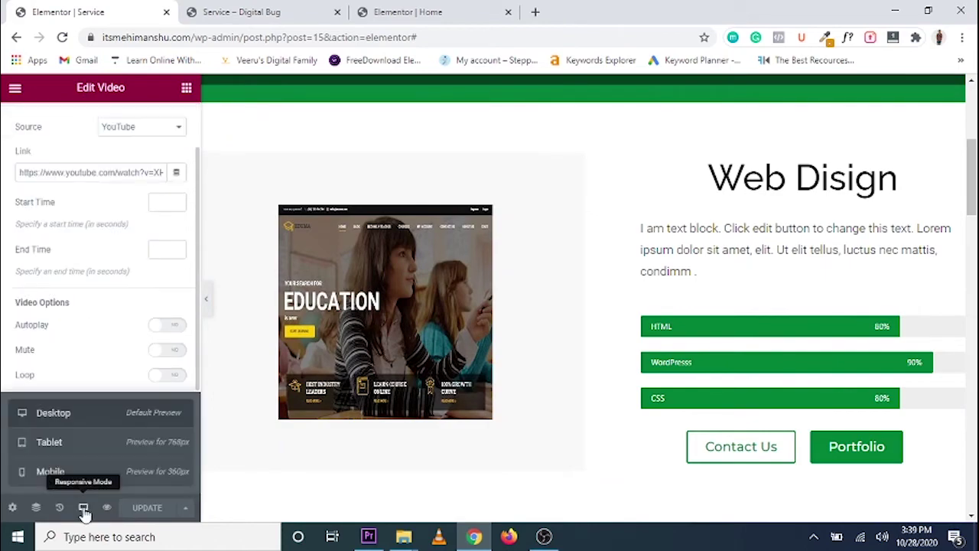
left_click(45, 442)
scroll(586, 376, "down", 8)
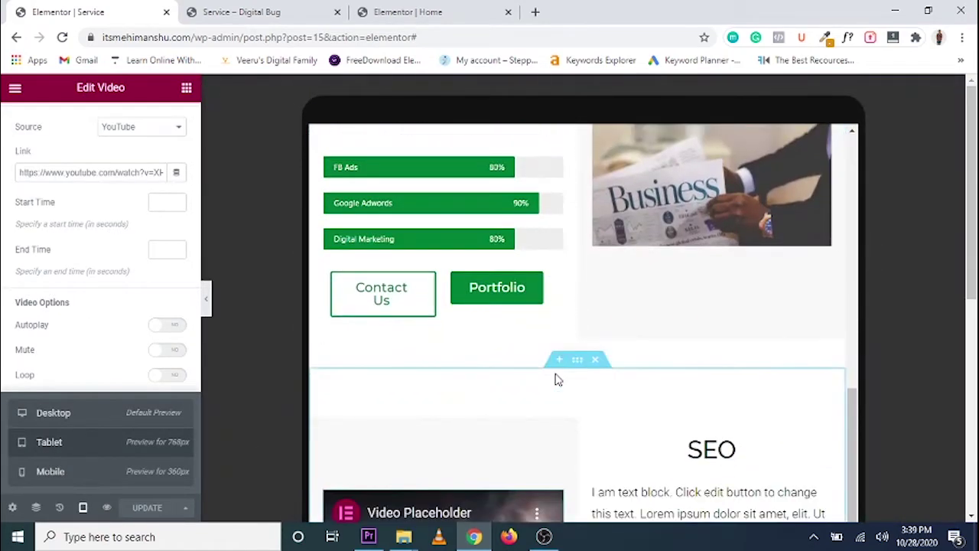
scroll(604, 342, "up", 3)
scroll(635, 317, "up", 1)
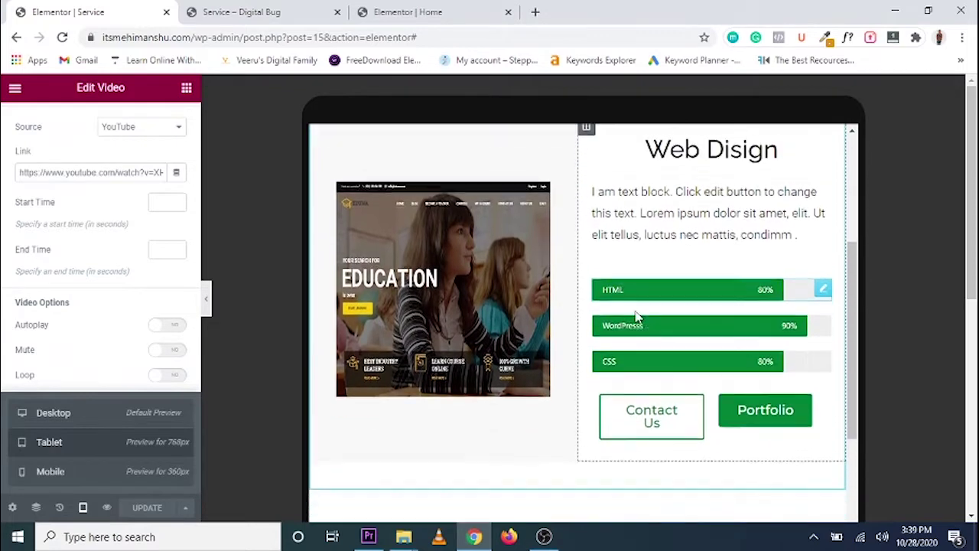
- Set the tablet font size of the Contact Us button in the Web Disign section to 17 px
scroll(634, 380, "down", 1)
right_click(634, 380)
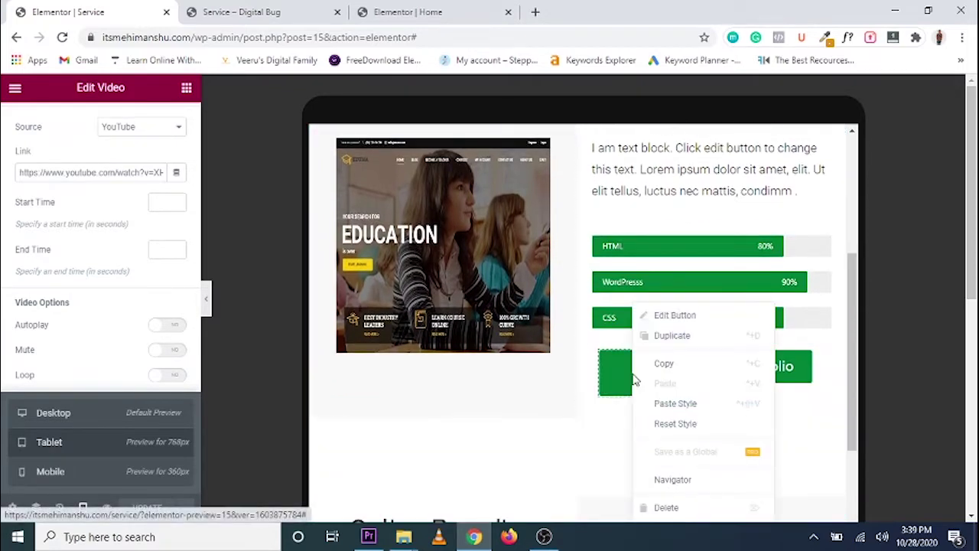
left_click(672, 318)
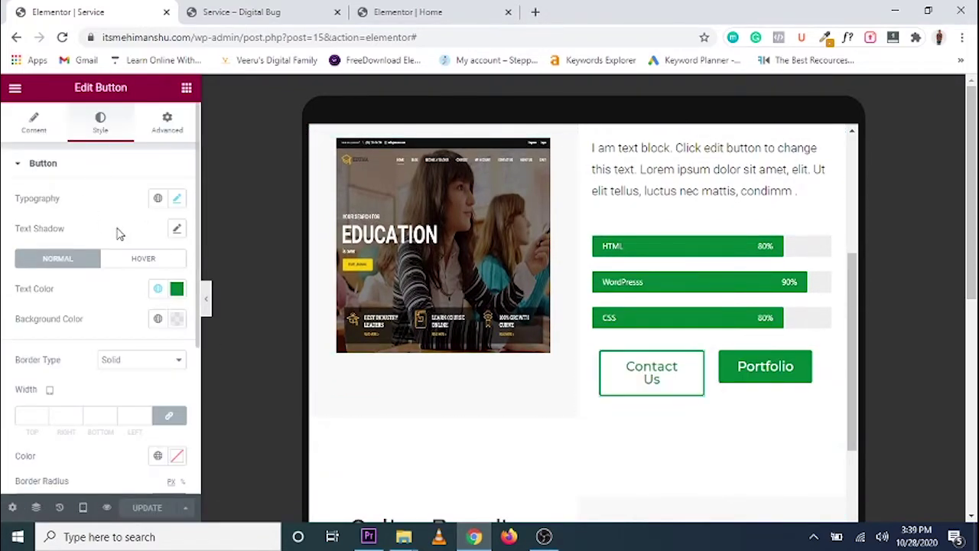
left_click(178, 200)
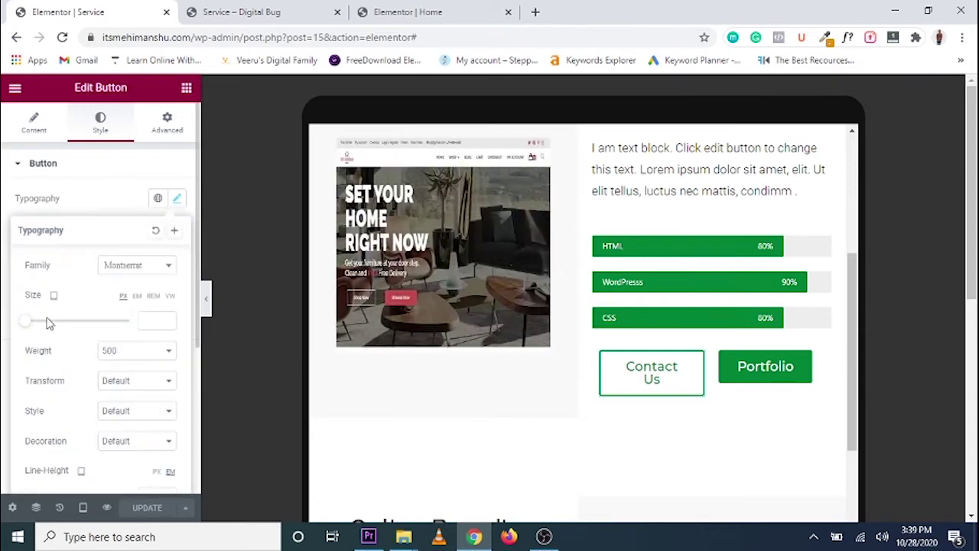
left_click_drag(29, 328, 35, 330)
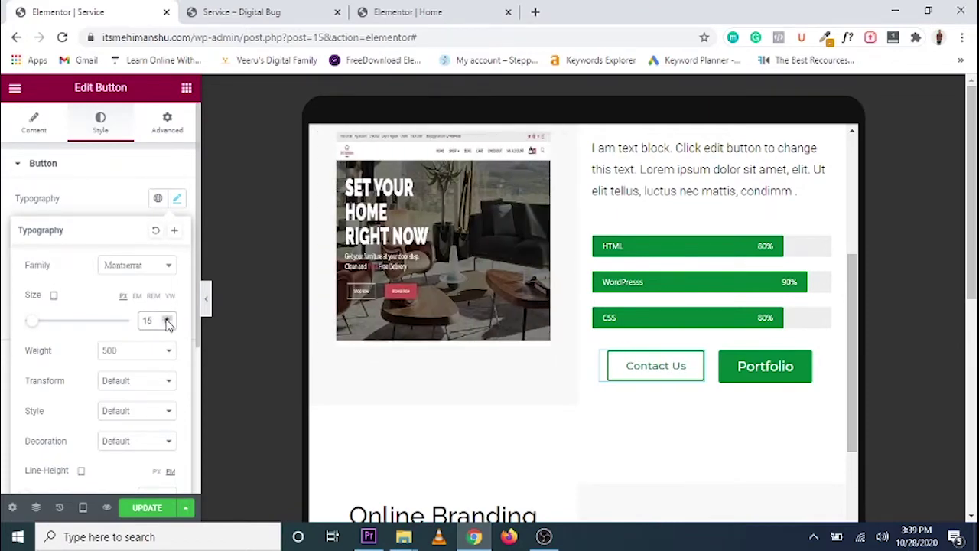
left_click(167, 319)
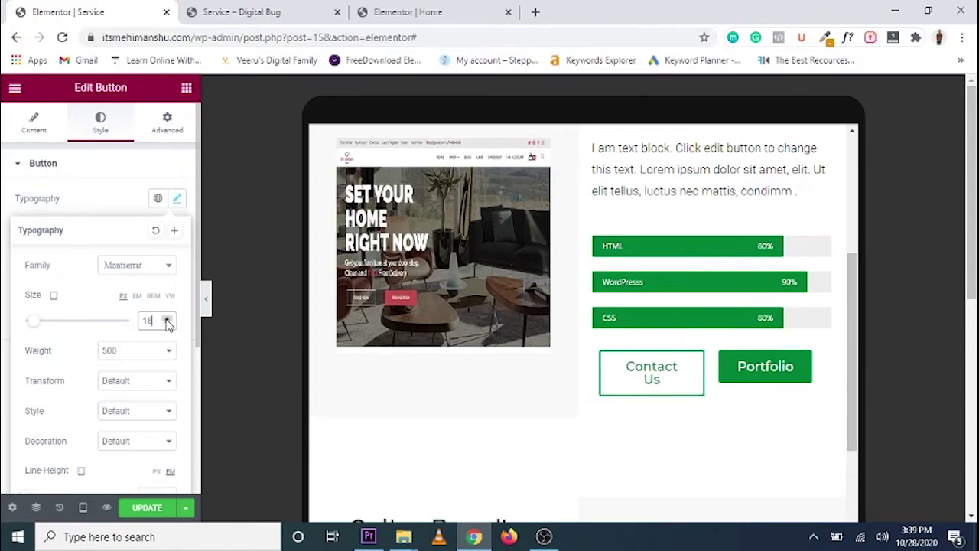
left_click(167, 320)
left_click(167, 324)
left_click(167, 324)
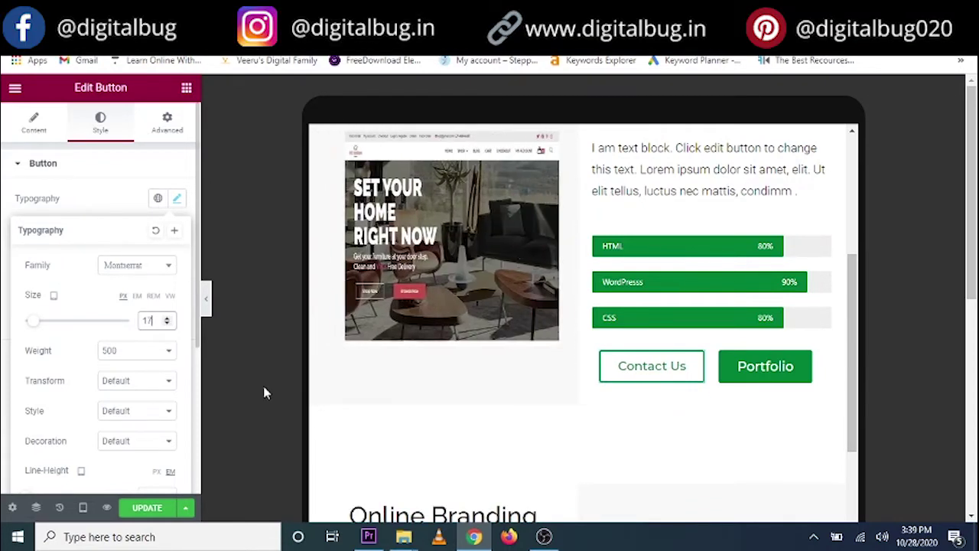
- Copy the Web Disign section's Contact Us button and set the adjacent Portfolio button's tablet font size to 17 px
right_click(646, 367)
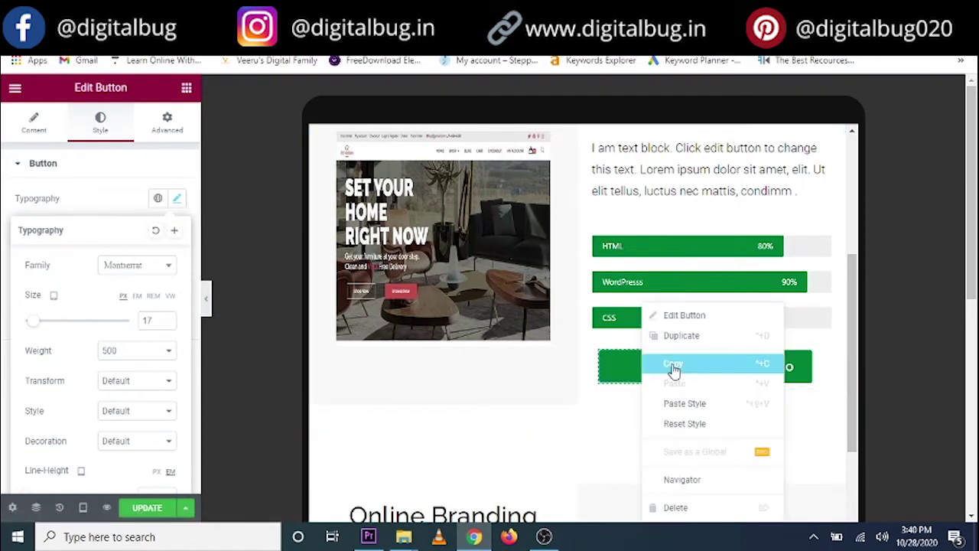
left_click(673, 365)
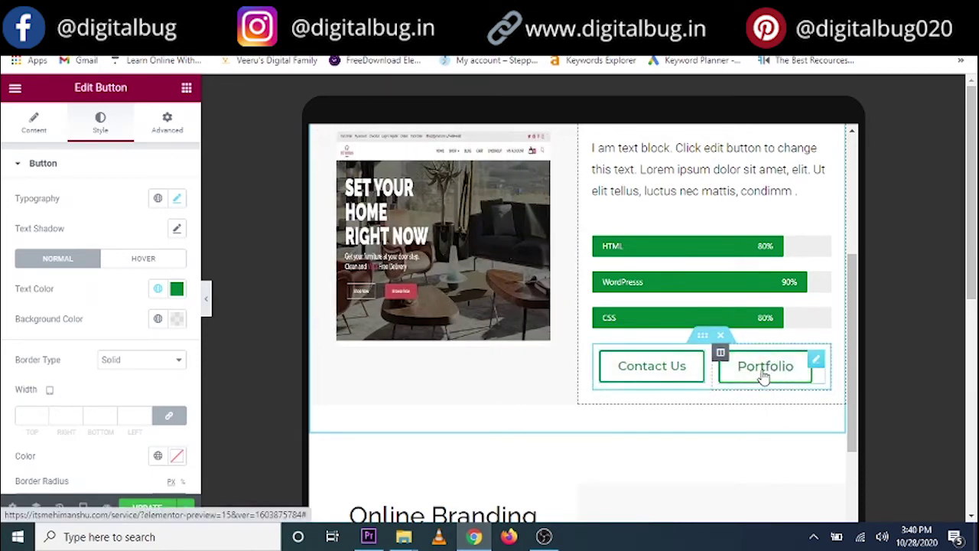
right_click(762, 370)
left_click(809, 321)
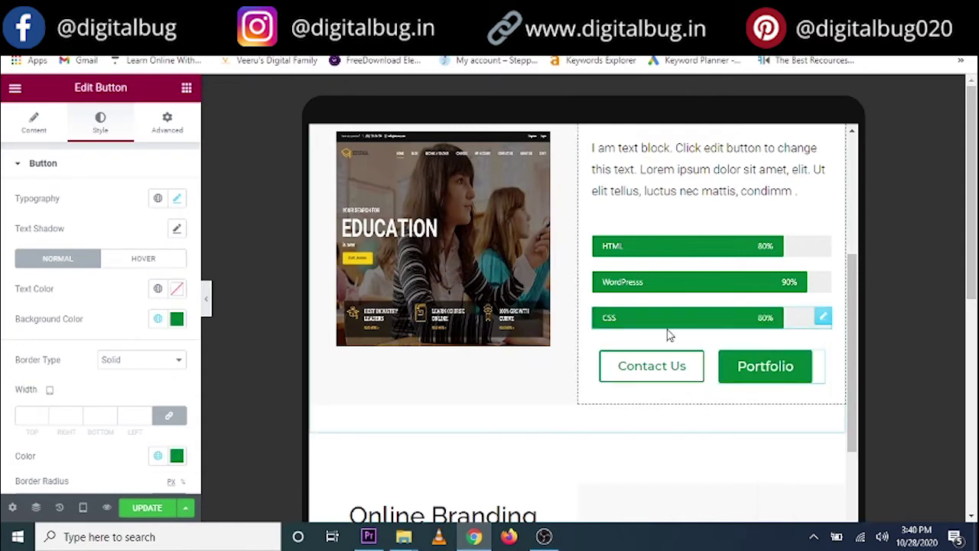
left_click(176, 200)
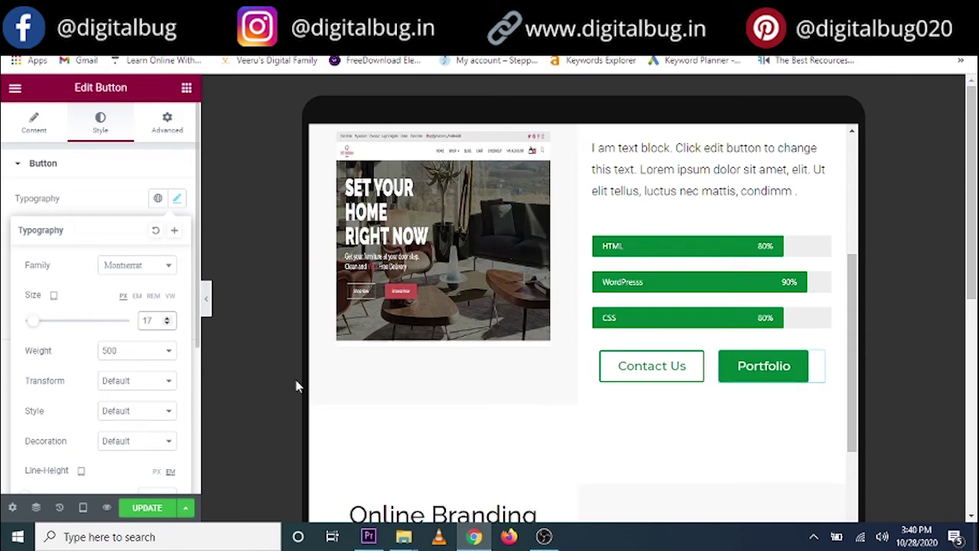
- Set the tablet font size of the Contact Us button in the Online Branding section to 16 px
scroll(630, 343, "down", 2)
scroll(603, 280, "down", 2)
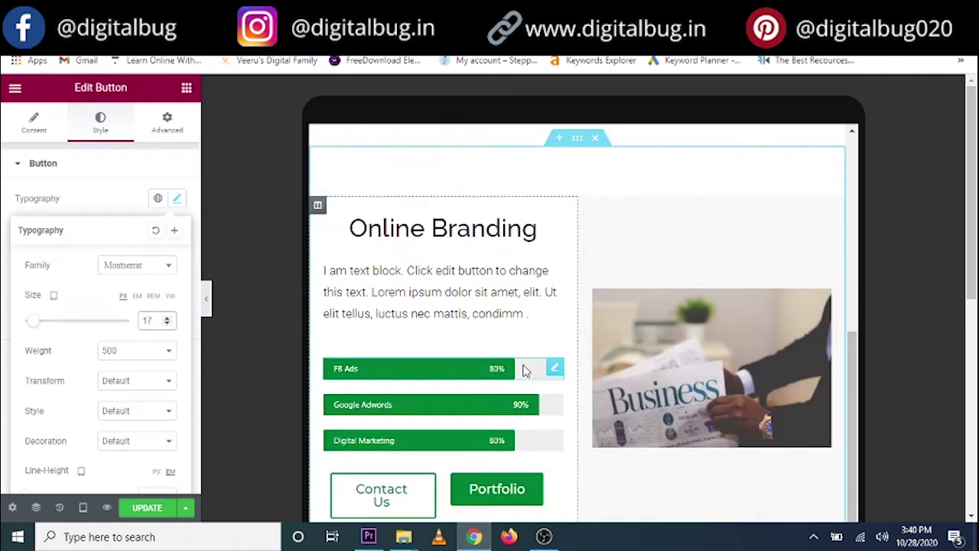
scroll(524, 370, "down", 1)
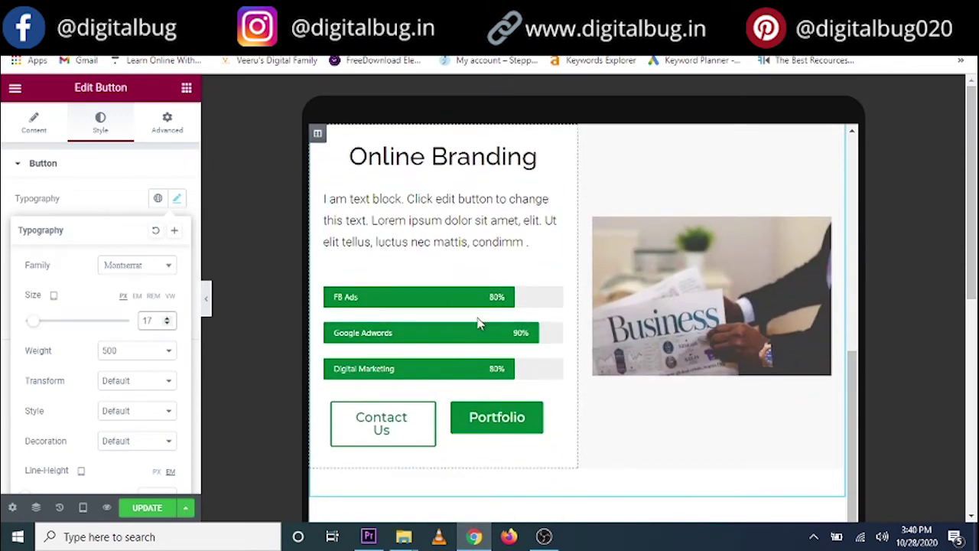
right_click(388, 427)
left_click(425, 315)
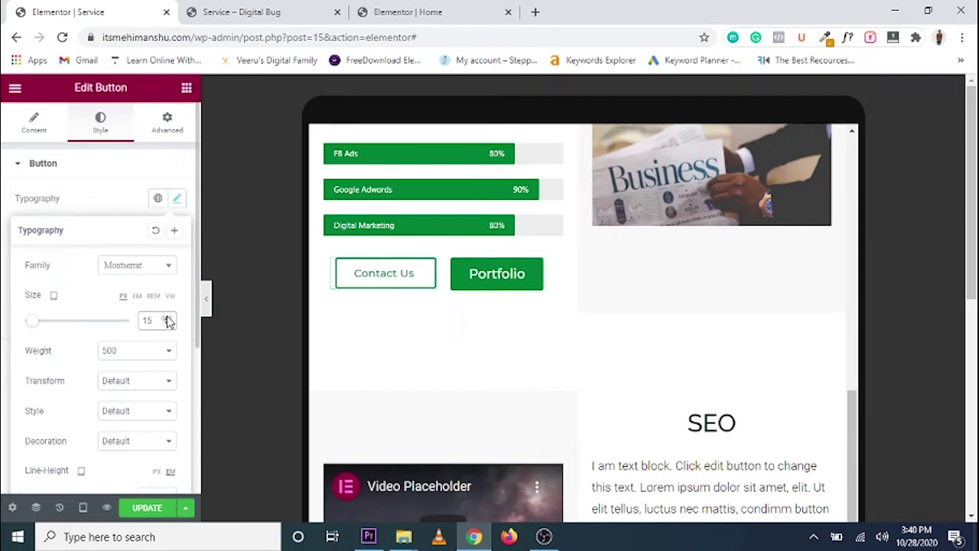
left_click(167, 318)
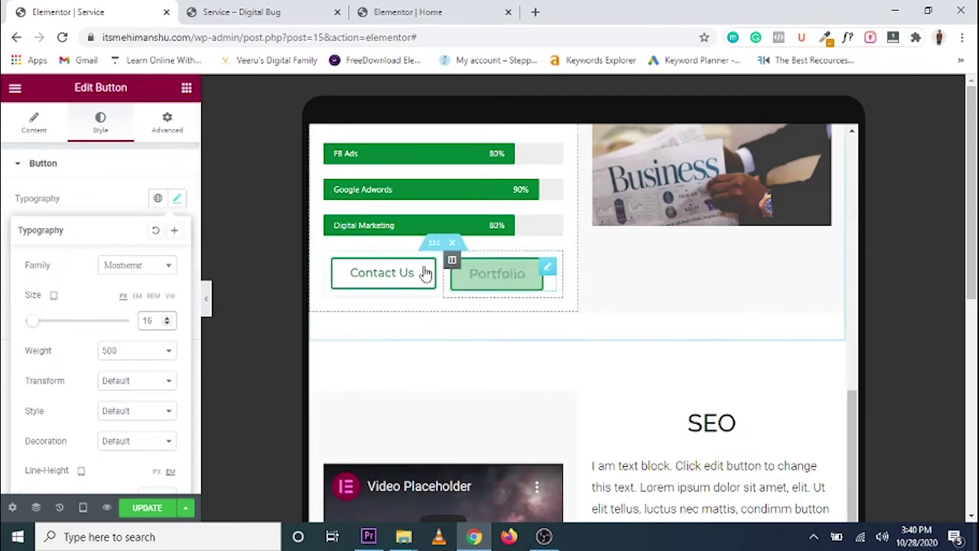
- Copy the Online Branding section's Contact Us button and paste its style onto the Web Disign section's Contact Us button
right_click(387, 286)
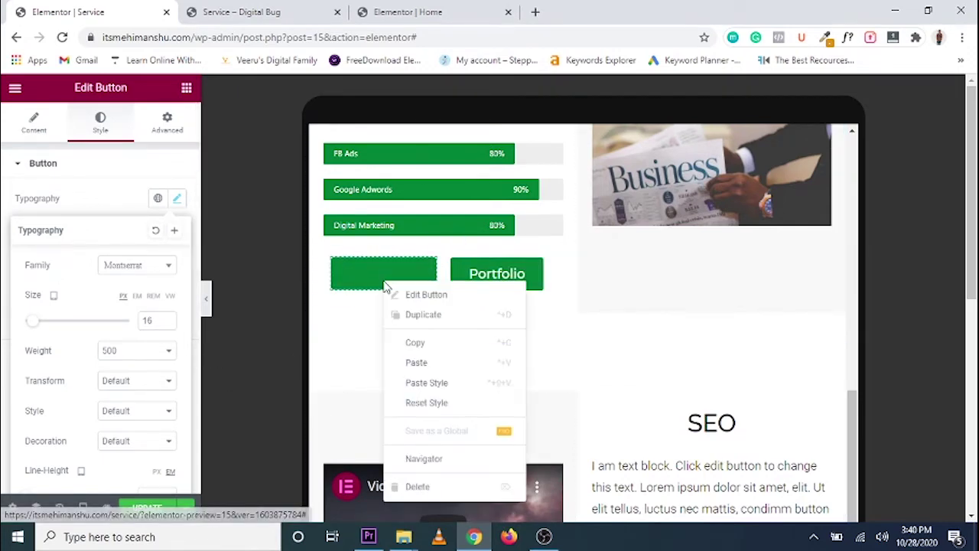
left_click(434, 346)
scroll(649, 394, "down", 5)
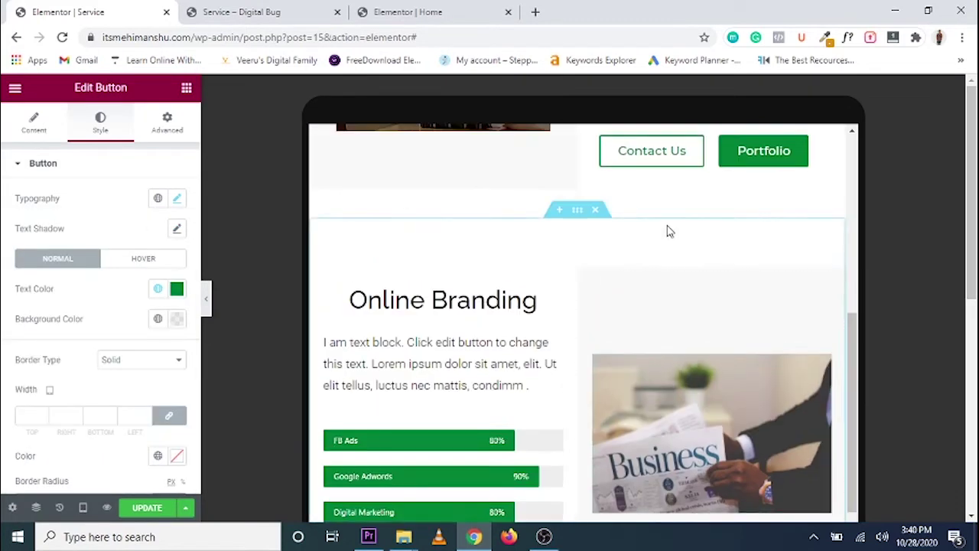
right_click(656, 157)
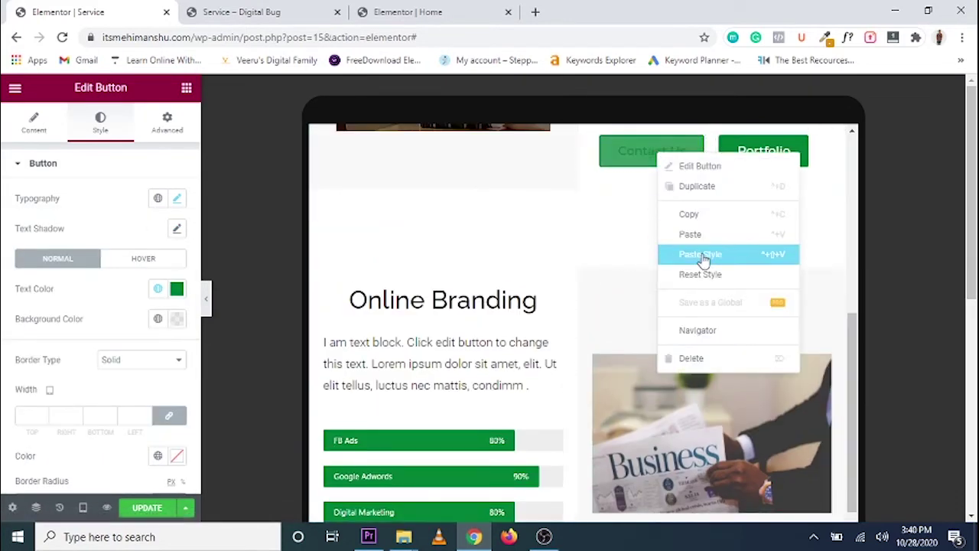
left_click(702, 256)
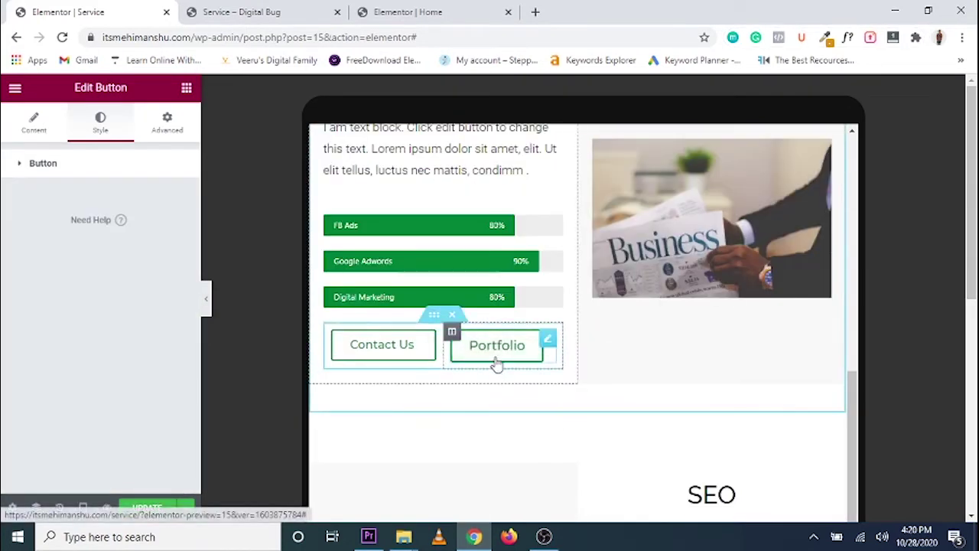
- Set the tablet font size of the Portfolio button in the Online Branding section to 16 px
right_click(490, 355)
left_click(509, 317)
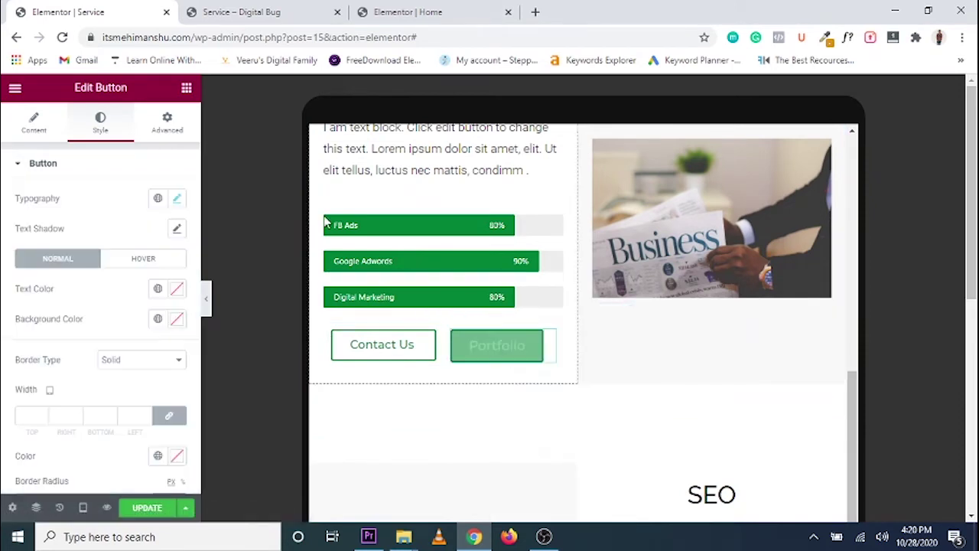
left_click(176, 199)
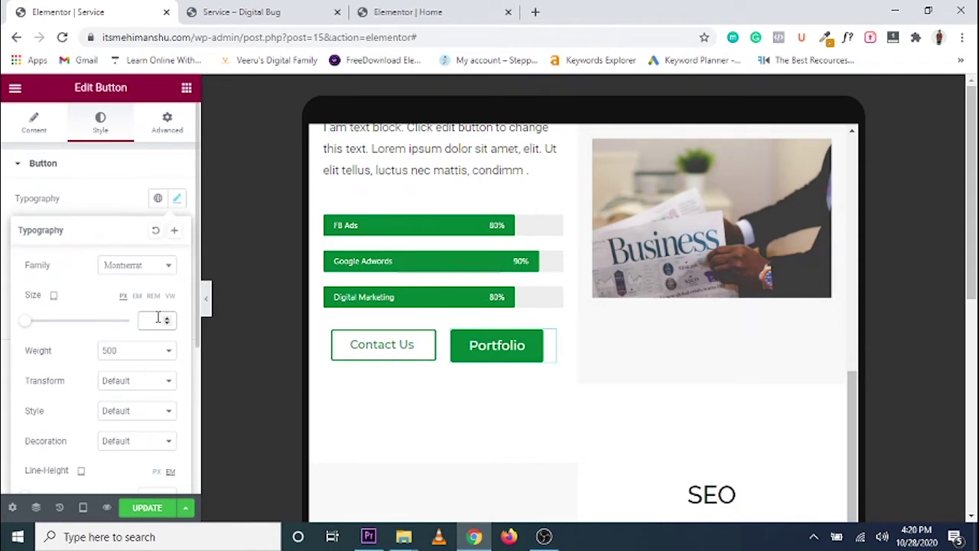
left_click(158, 319)
type("16")
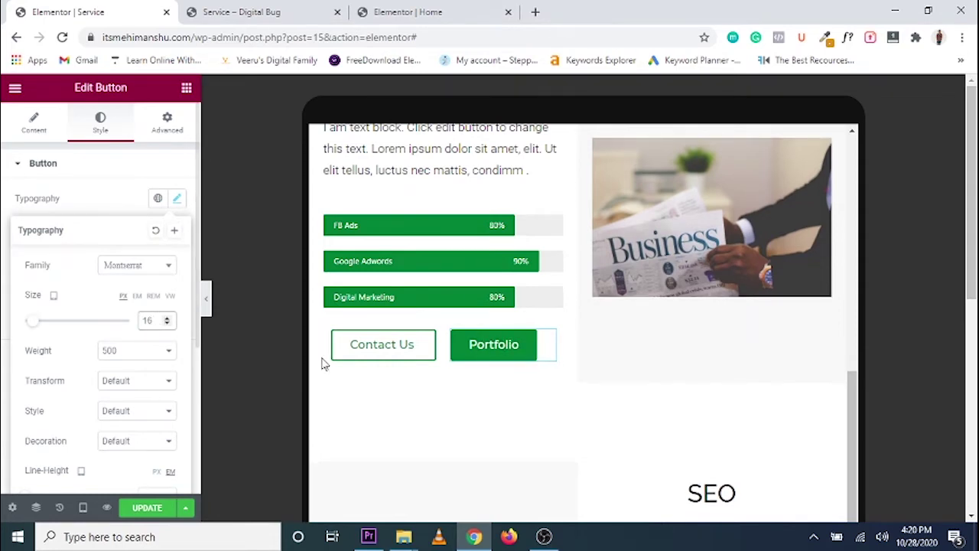
- Copy the Online Branding section's Portfolio button and paste its style onto the Web Disign section's Portfolio button
right_click(499, 344)
left_click(533, 370)
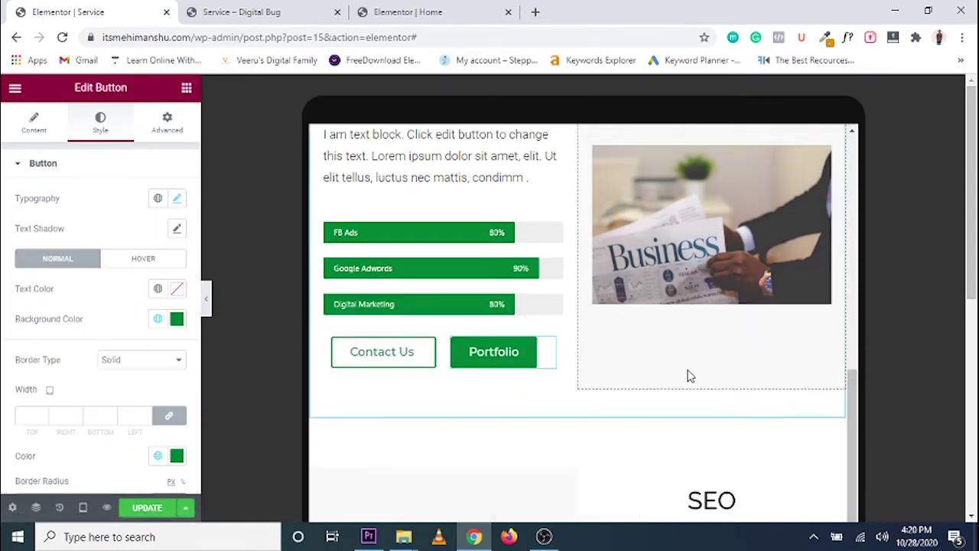
scroll(686, 374, "down", 5)
right_click(762, 226)
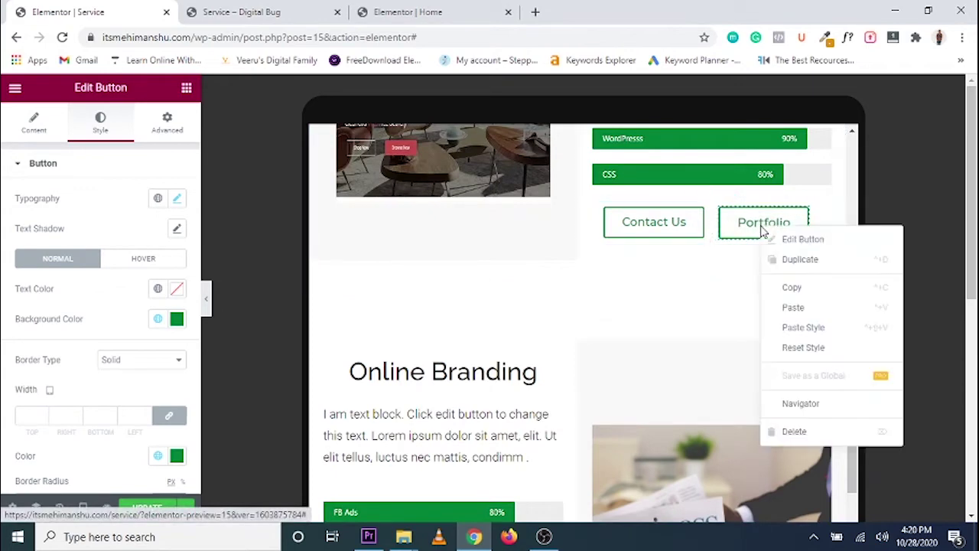
left_click(815, 329)
- Copy the Online Branding section's Contact Us button and paste its style onto the SEO section's Contact Us button
scroll(621, 302, "down", 3)
scroll(631, 303, "down", 5)
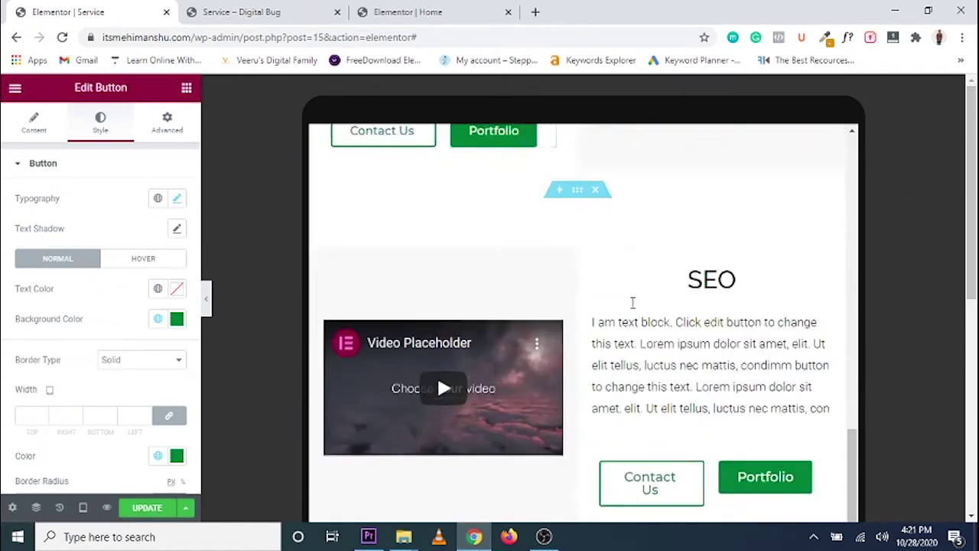
scroll(649, 409, "up", 3)
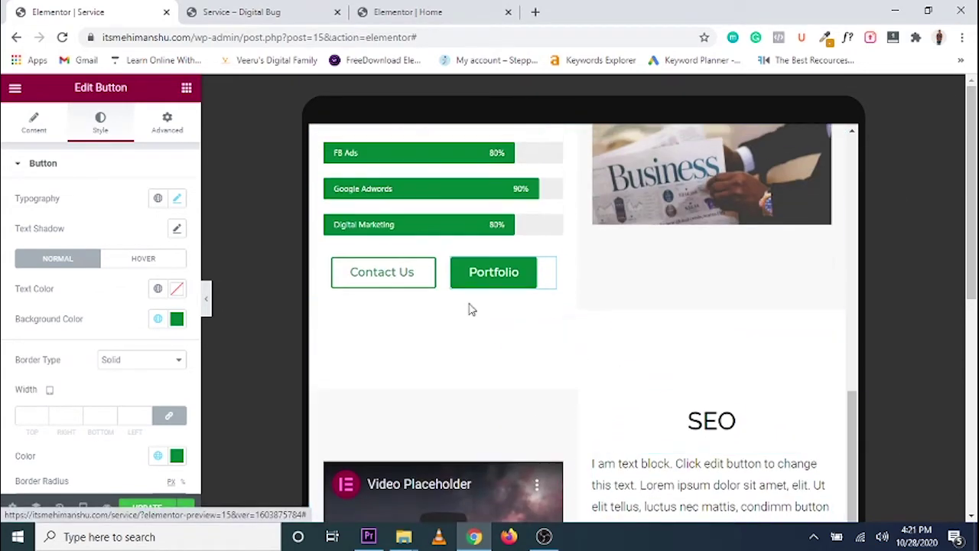
right_click(374, 281)
left_click(407, 337)
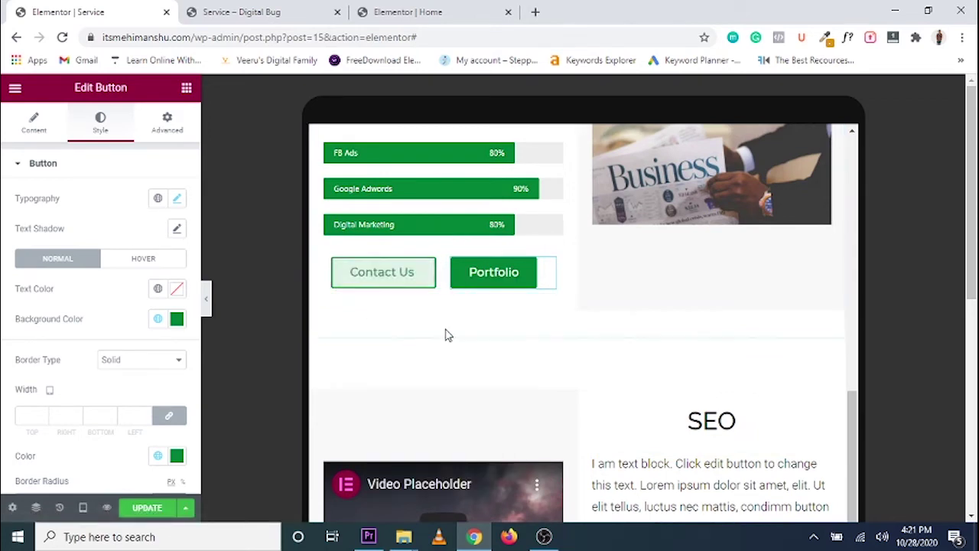
scroll(676, 373, "down", 4)
right_click(656, 279)
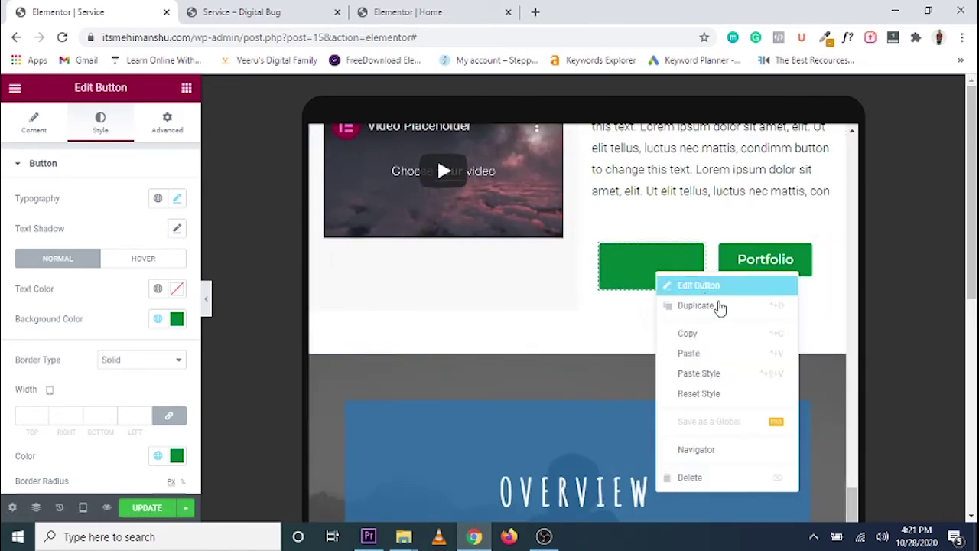
left_click(711, 375)
- Copy the Online Branding section's Portfolio button and paste its style onto the SEO section's Portfolio button
scroll(582, 306, "up", 4)
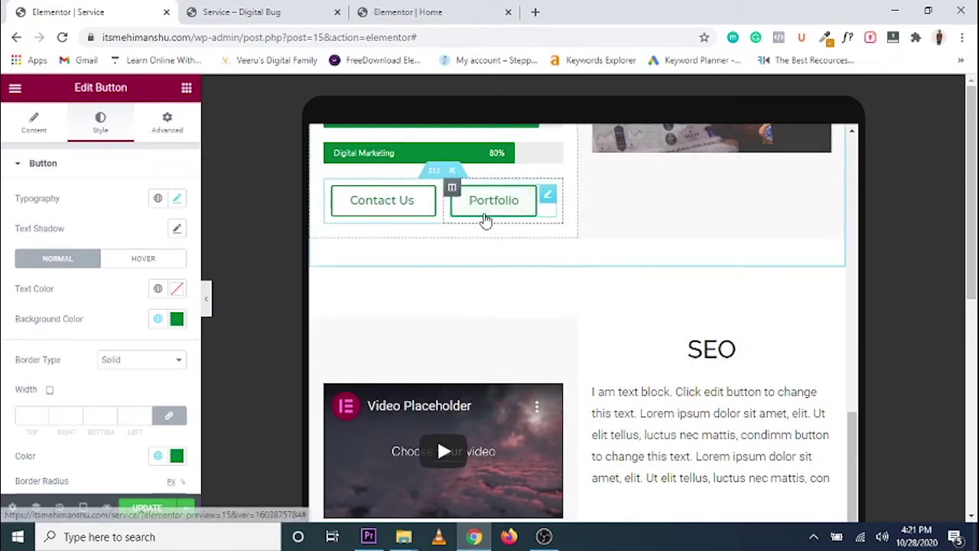
right_click(487, 216)
left_click(559, 277)
scroll(757, 345, "down", 3)
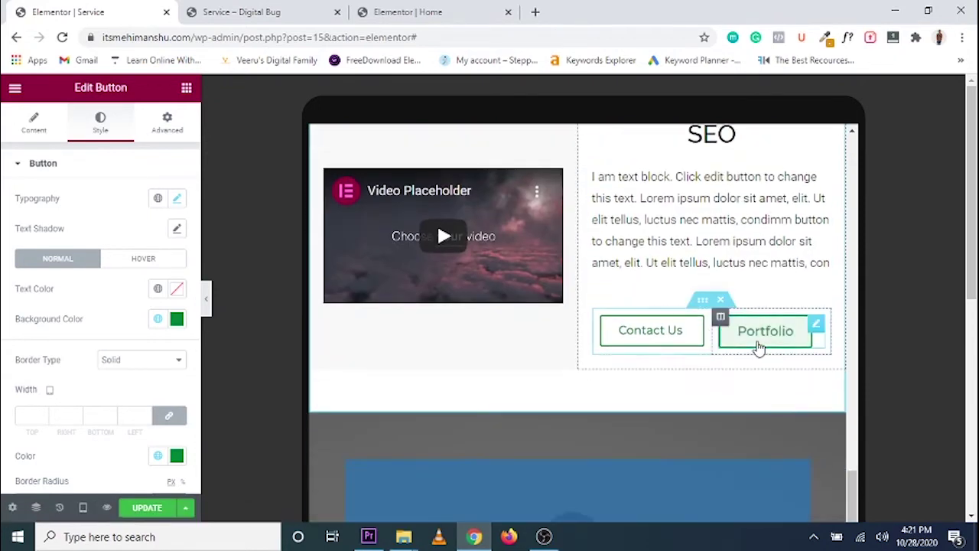
right_click(757, 346)
left_click(803, 403)
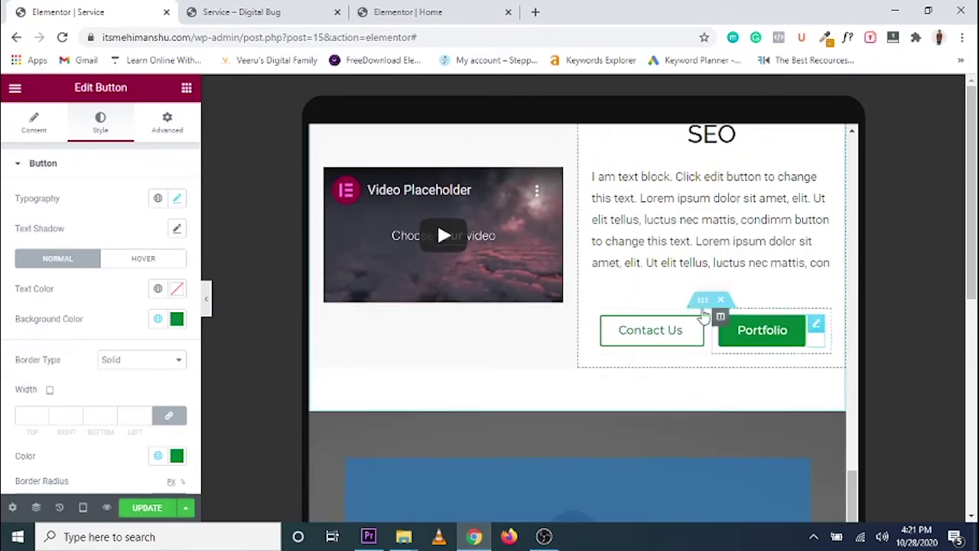
- Check the layout of the service sections and their buttons in the tablet view and the mobile responsive view
scroll(590, 370, "up", 3)
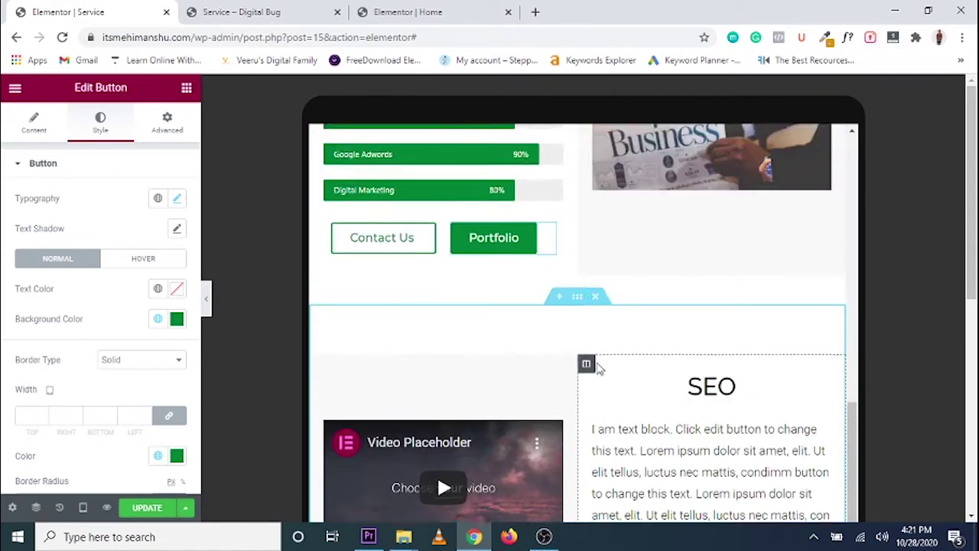
scroll(594, 337, "down", 3)
scroll(597, 309, "up", 3)
scroll(602, 300, "down", 5)
scroll(603, 301, "down", 10)
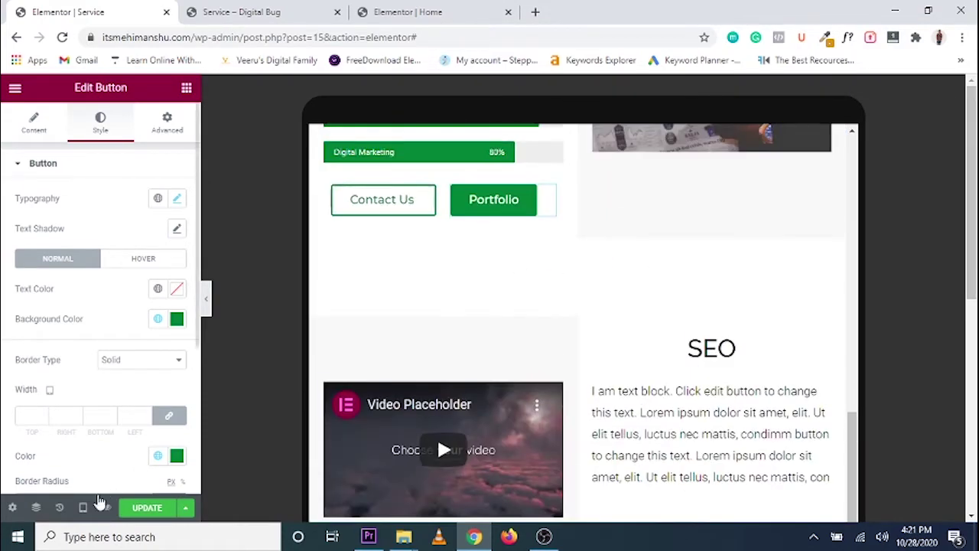
mouse_move(81, 511)
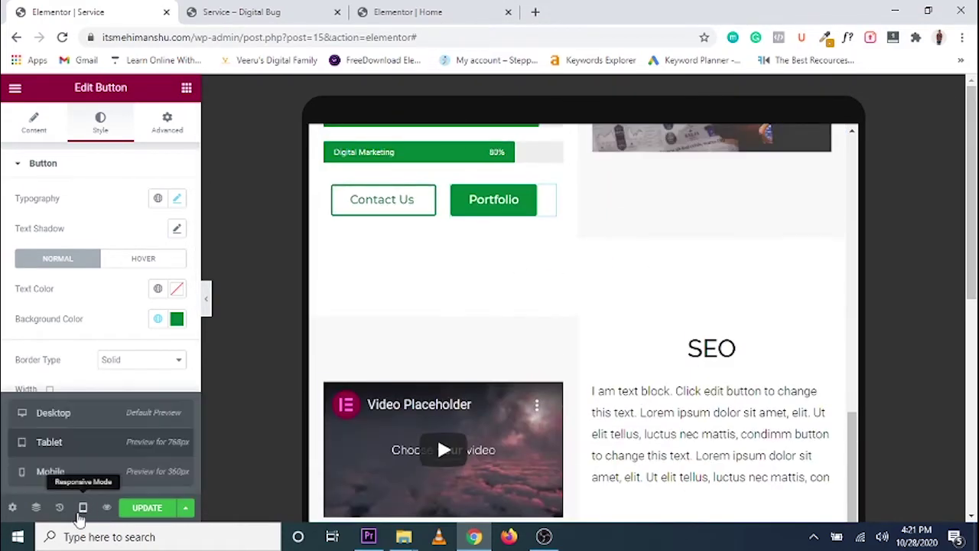
left_click(61, 472)
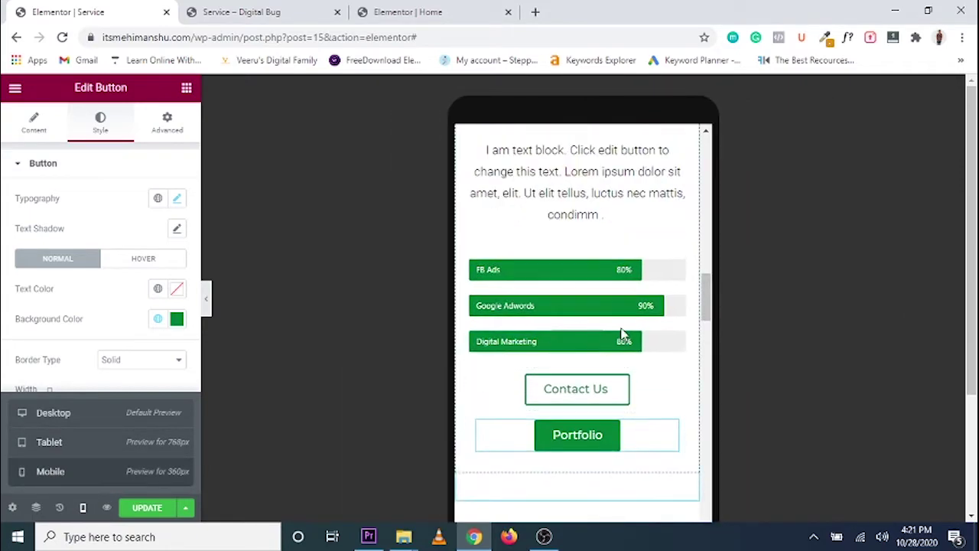
scroll(621, 334, "up", 3)
scroll(601, 247, "down", 6)
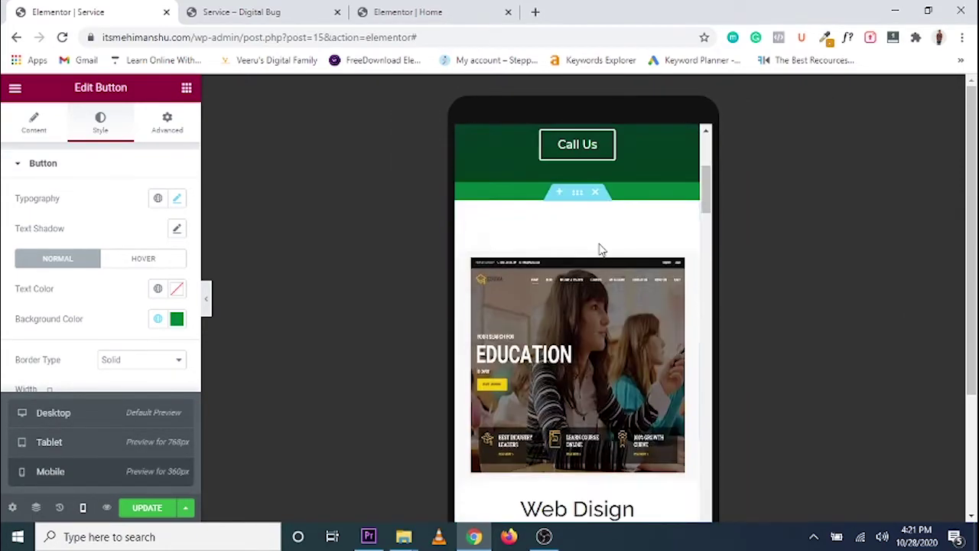
scroll(607, 250, "down", 6)
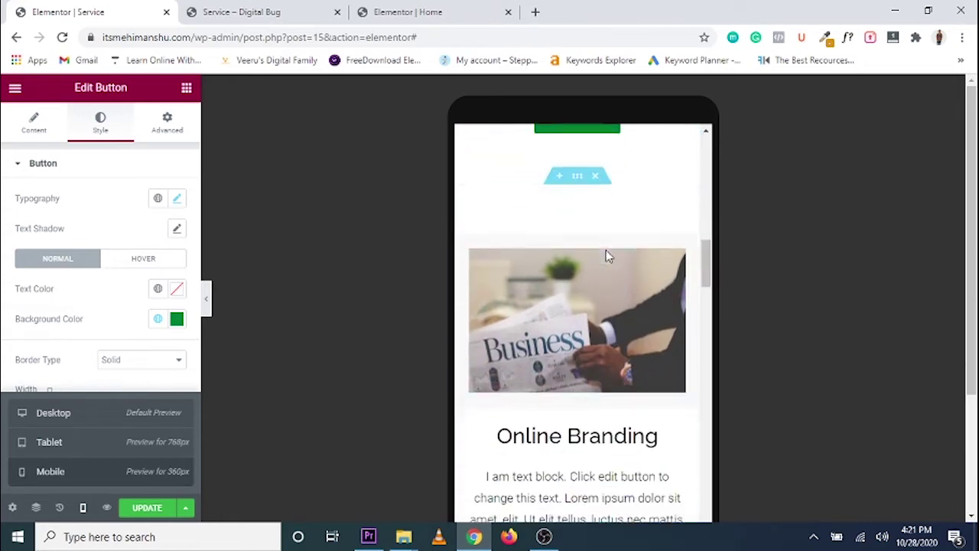
scroll(612, 254, "up", 3)
scroll(612, 260, "down", 10)
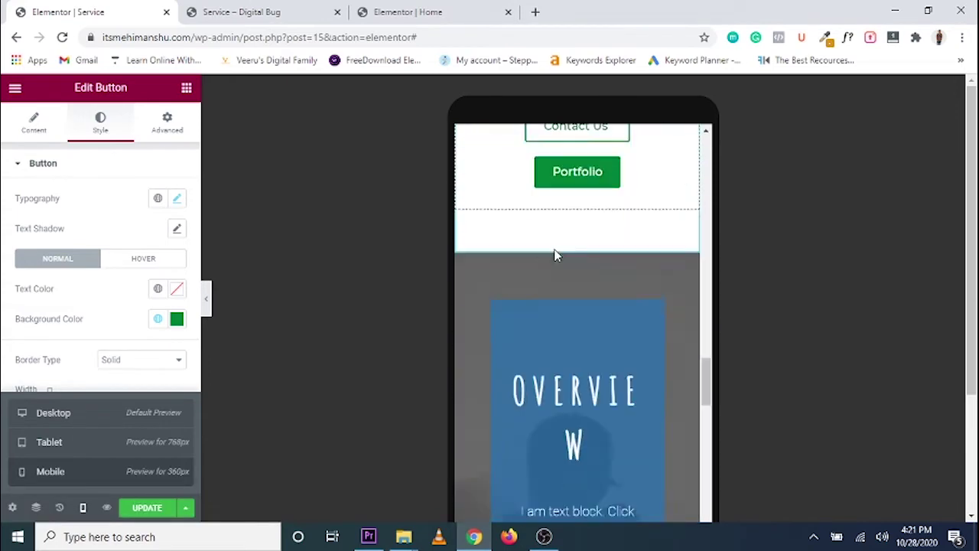
scroll(577, 272, "up", 5)
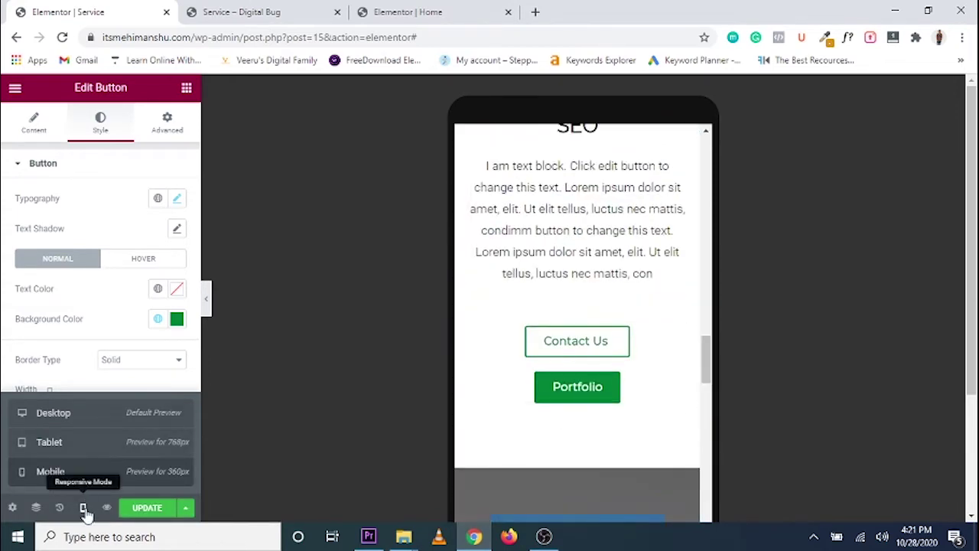
- Return to the desktop preview and delete the blue Overview inner section below the SEO section
left_click(84, 508)
left_click(83, 508)
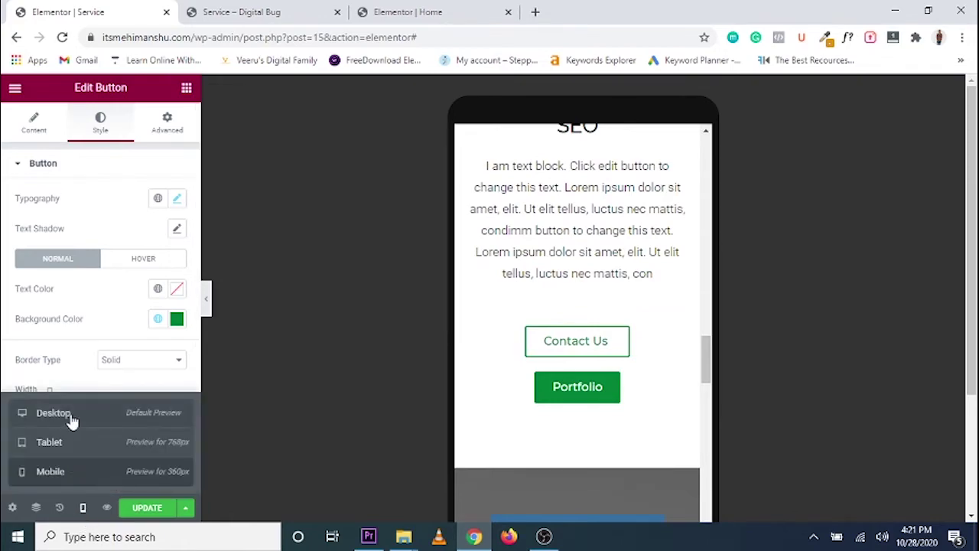
left_click(53, 412)
scroll(558, 224, "up", 7)
scroll(563, 227, "down", 5)
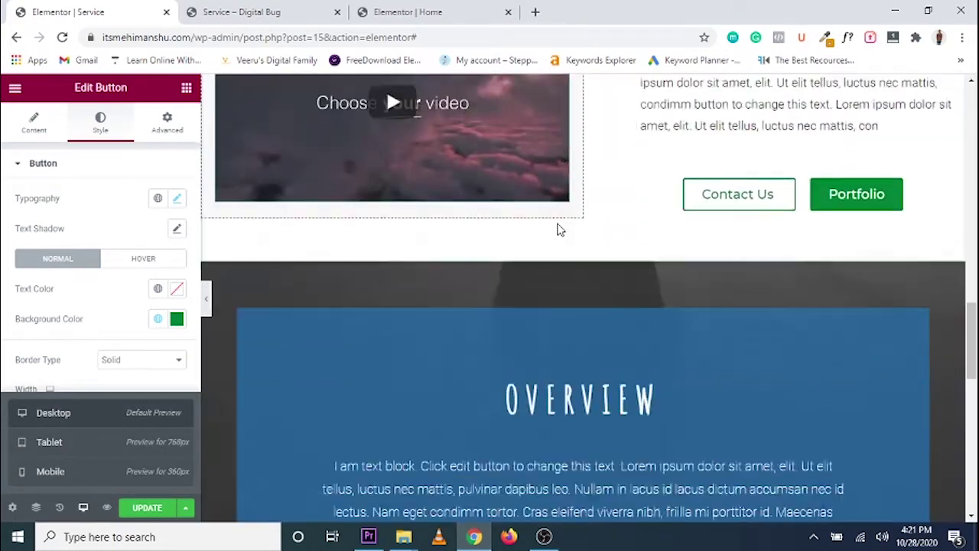
scroll(568, 240, "down", 4)
scroll(575, 283, "up", 3)
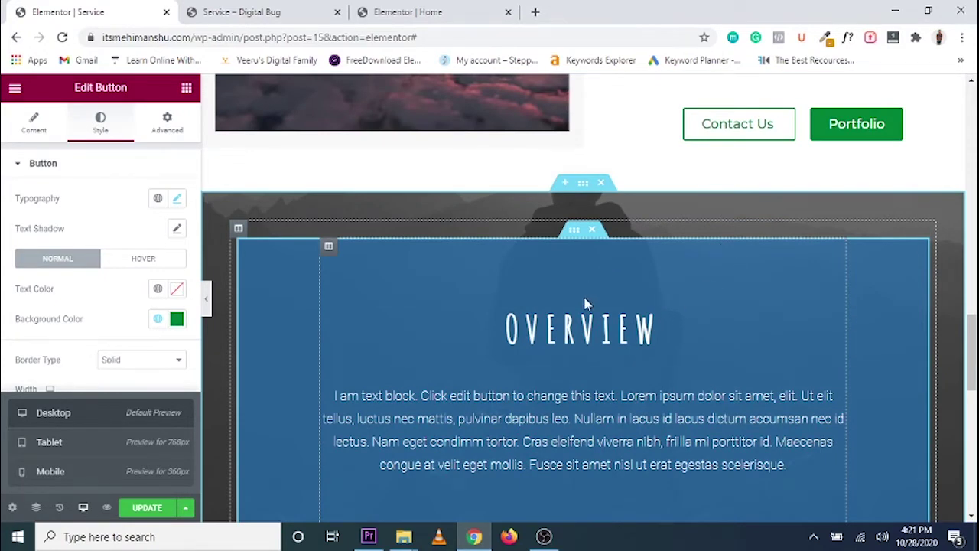
left_click(593, 231)
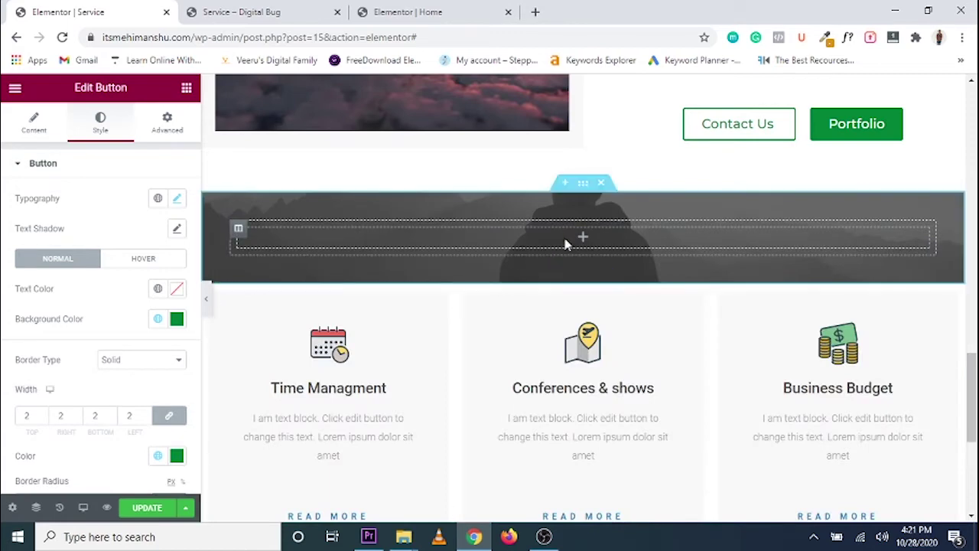
scroll(563, 242, "up", 1)
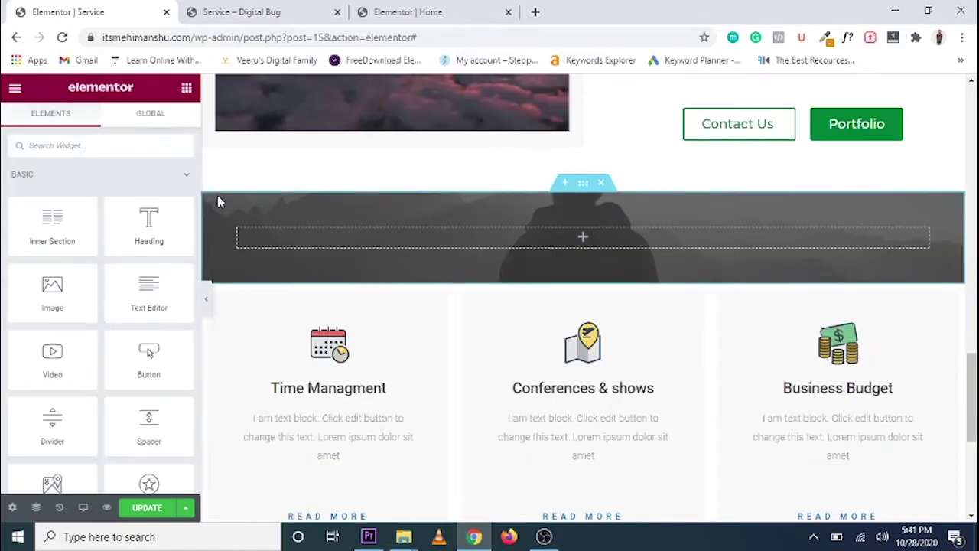
- Open the site's WordPress dashboard from the Service page preview and go to the page for adding new plugins
left_click(242, 12)
mouse_move(53, 91)
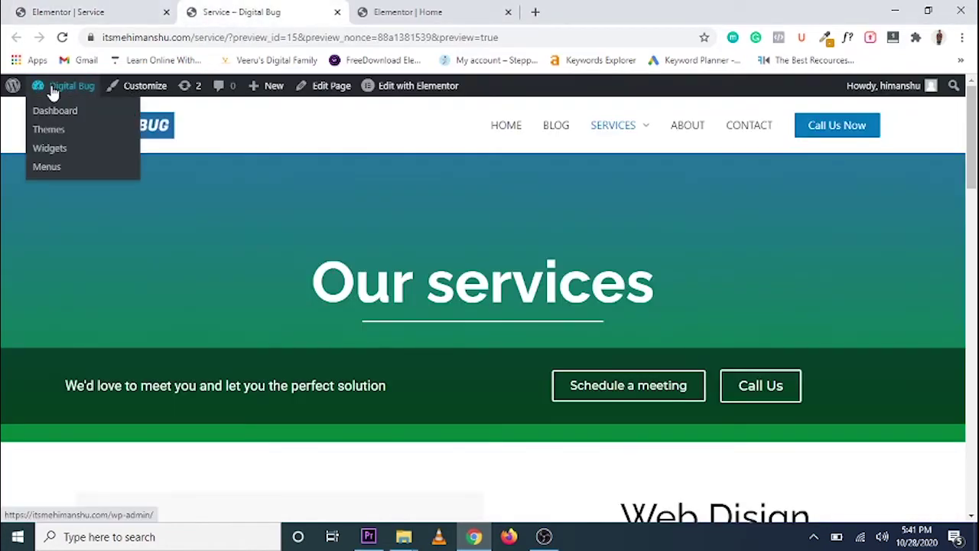
left_click(390, 13)
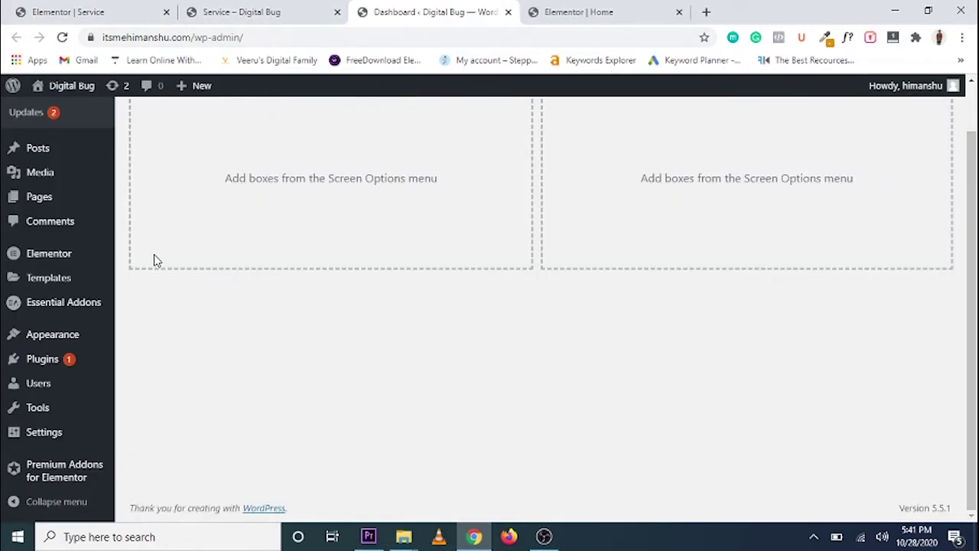
mouse_move(63, 367)
left_click(144, 380)
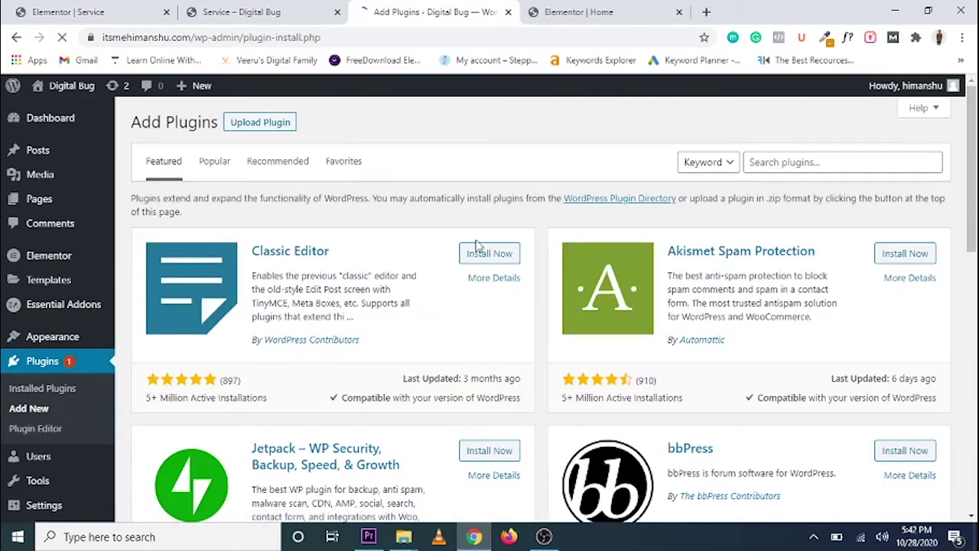
- Search the plugin directory for "contact form"
left_click(773, 162)
type("co")
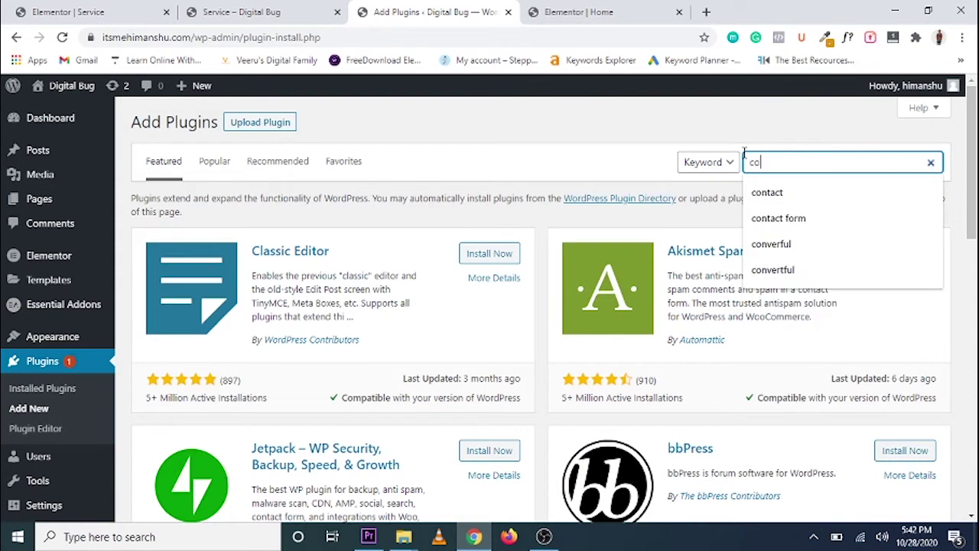
type("ntact")
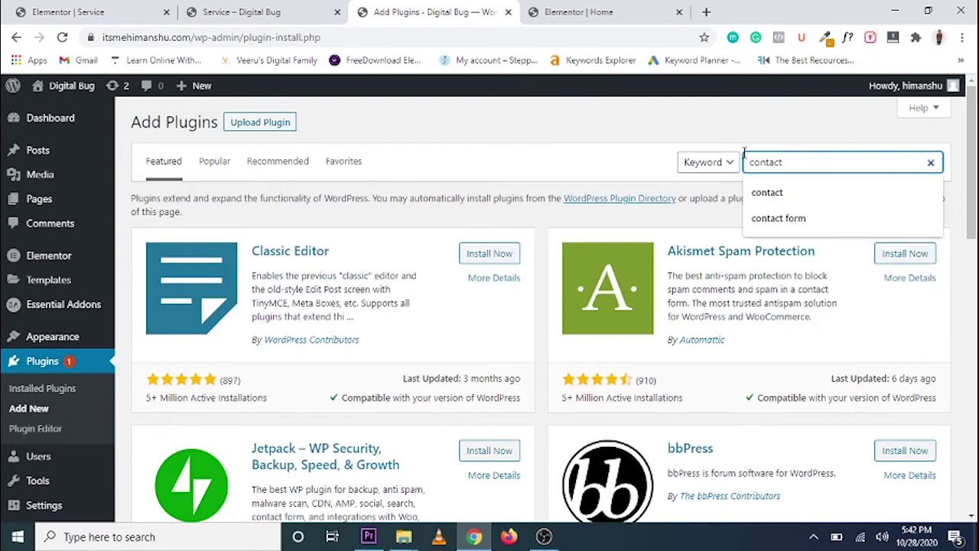
type(" form")
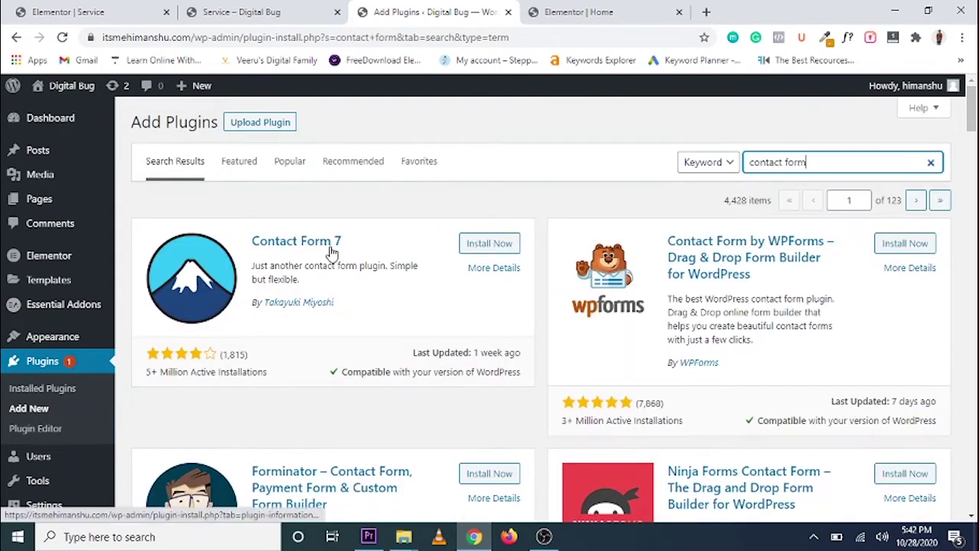
- Look through the contact form plugins found, and install and activate Contact Form 7
scroll(409, 306, "down", 2)
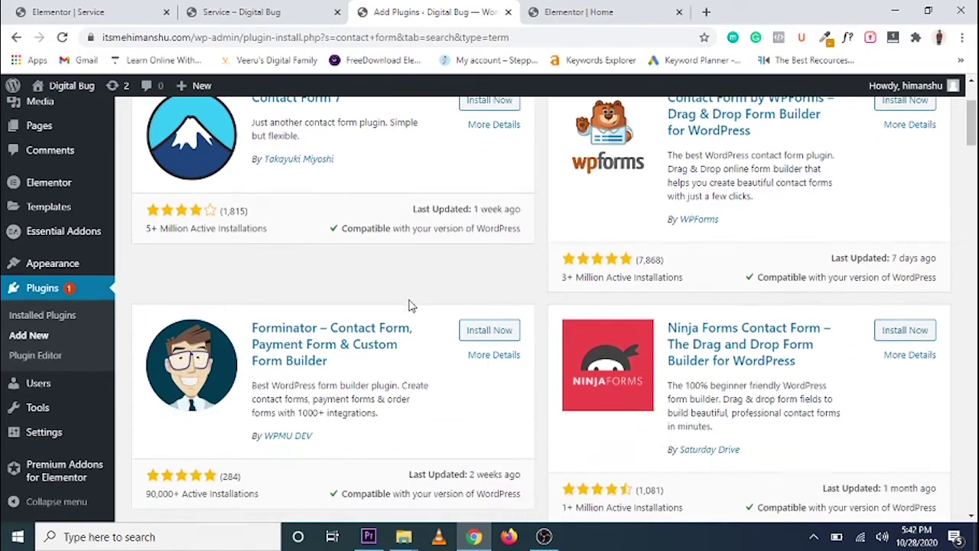
scroll(429, 346, "up", 2)
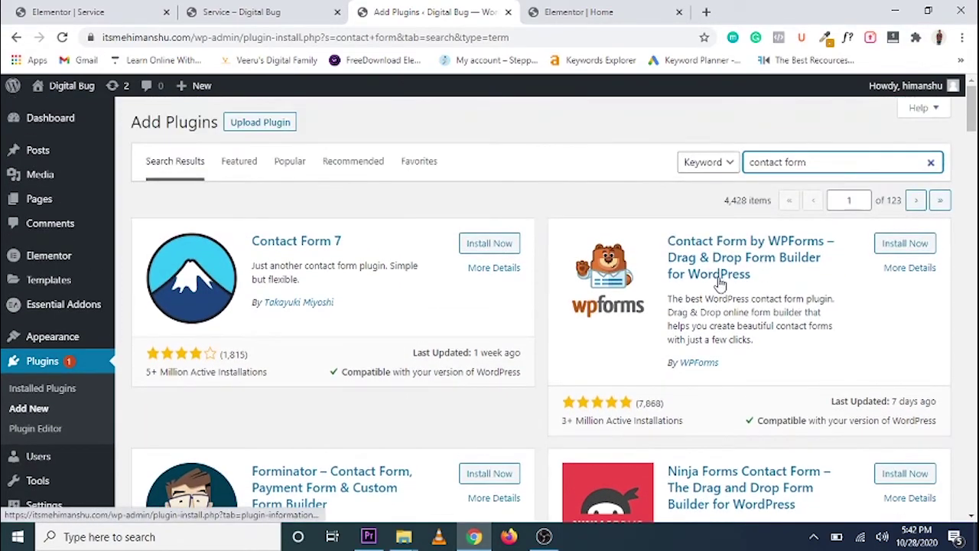
scroll(700, 313, "down", 2)
scroll(726, 334, "down", 3)
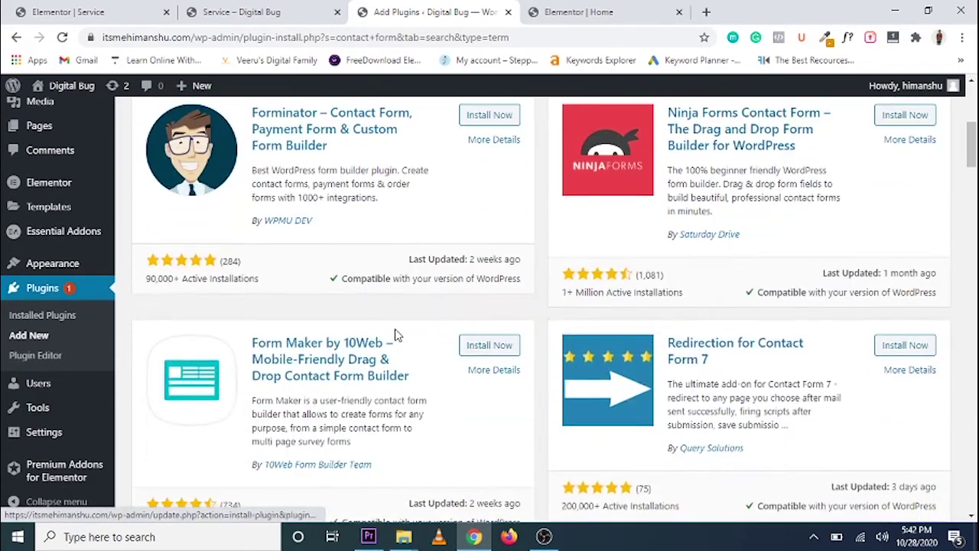
scroll(483, 315, "up", 5)
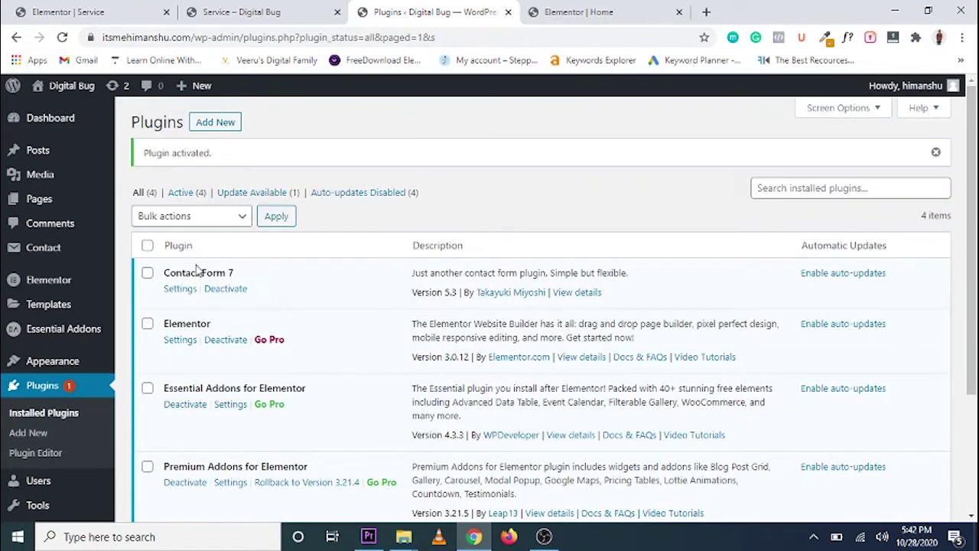
- Open Contact form 1 from the list of contact forms, review its form template and save the form
mouse_move(54, 249)
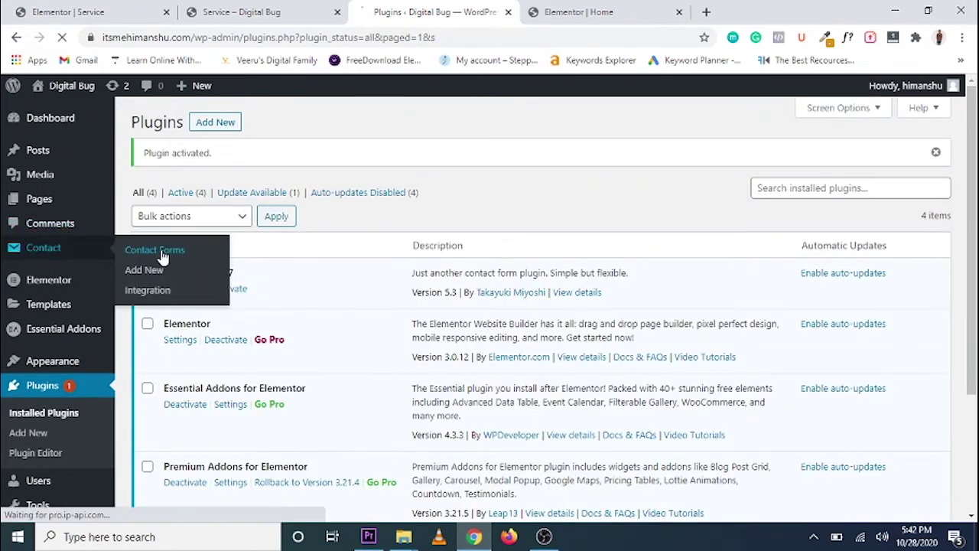
scroll(279, 311, "down", 3)
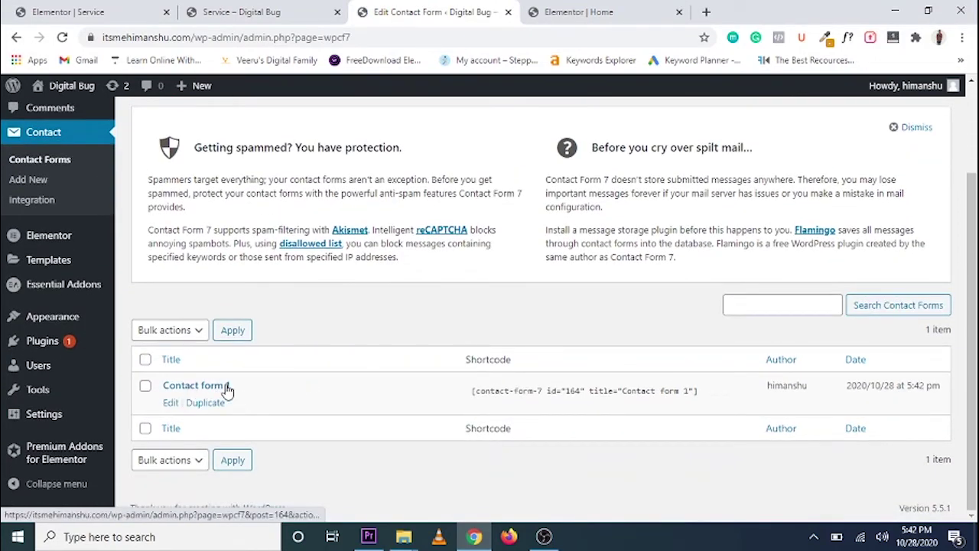
left_click(183, 386)
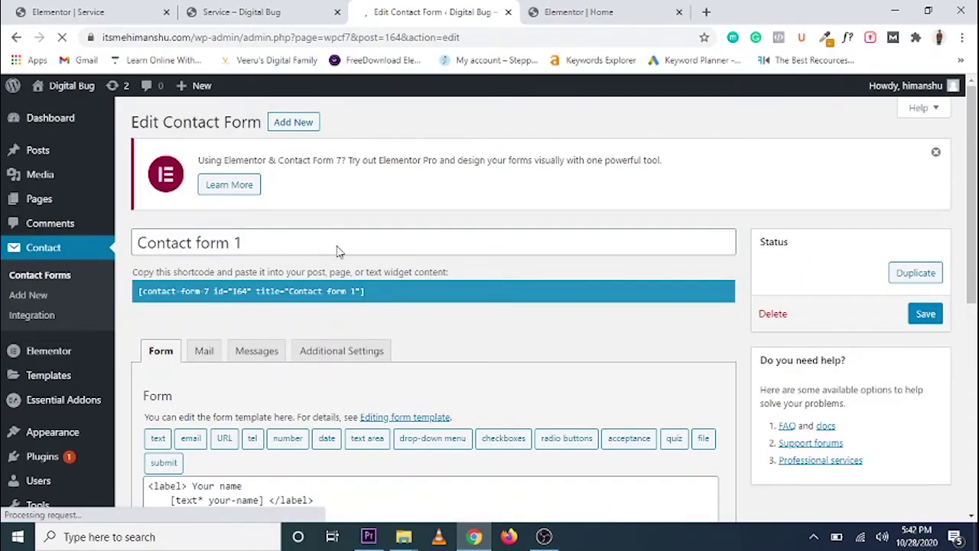
scroll(338, 251, "down", 5)
scroll(260, 256, "up", 2)
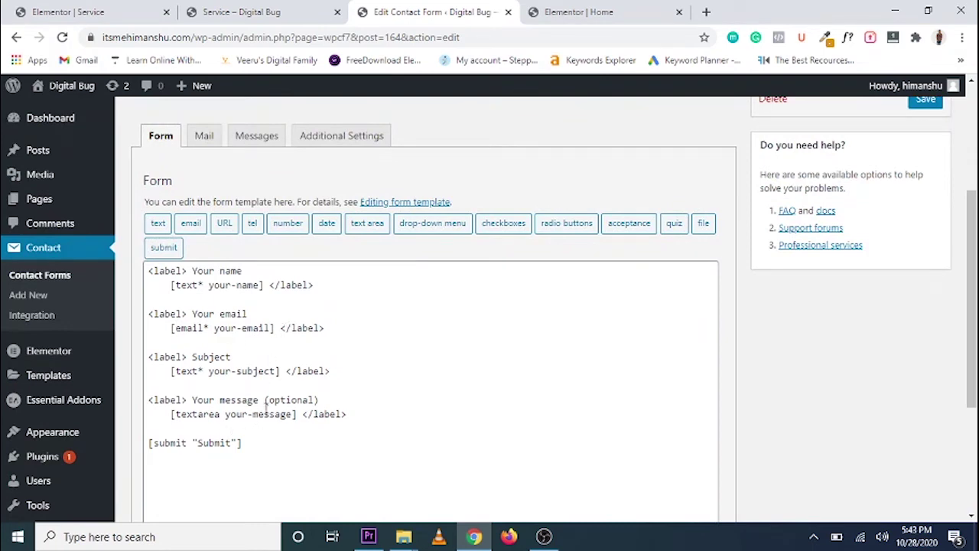
scroll(184, 394, "up", 2)
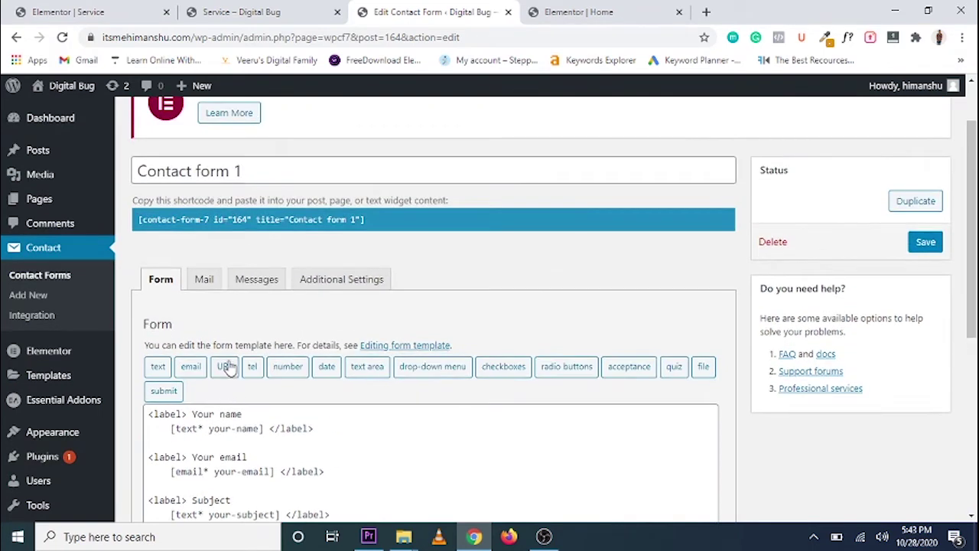
left_click(925, 243)
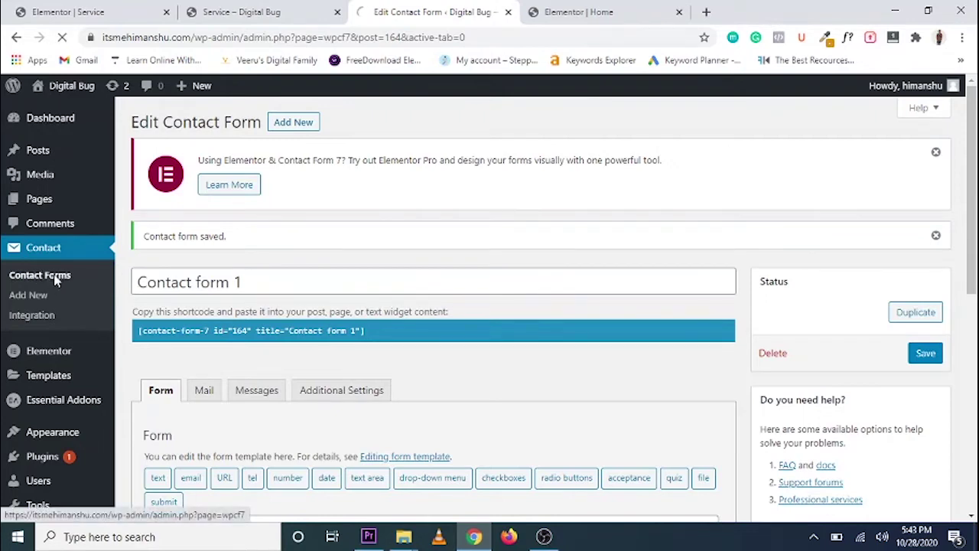
- Return to the list of contact forms and copy the shortcode of Contact form 1
scroll(620, 370, "down", 2)
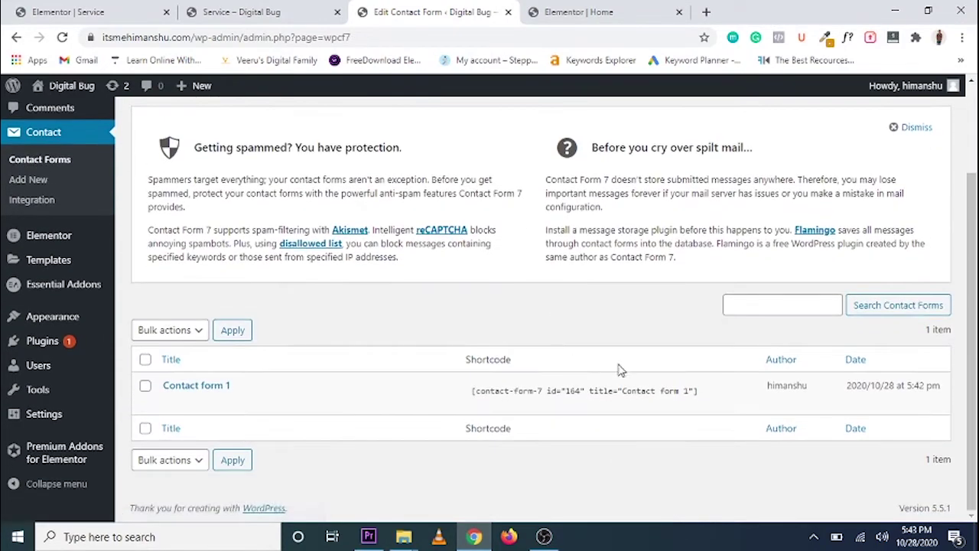
left_click(711, 391)
key("ctrl+c")
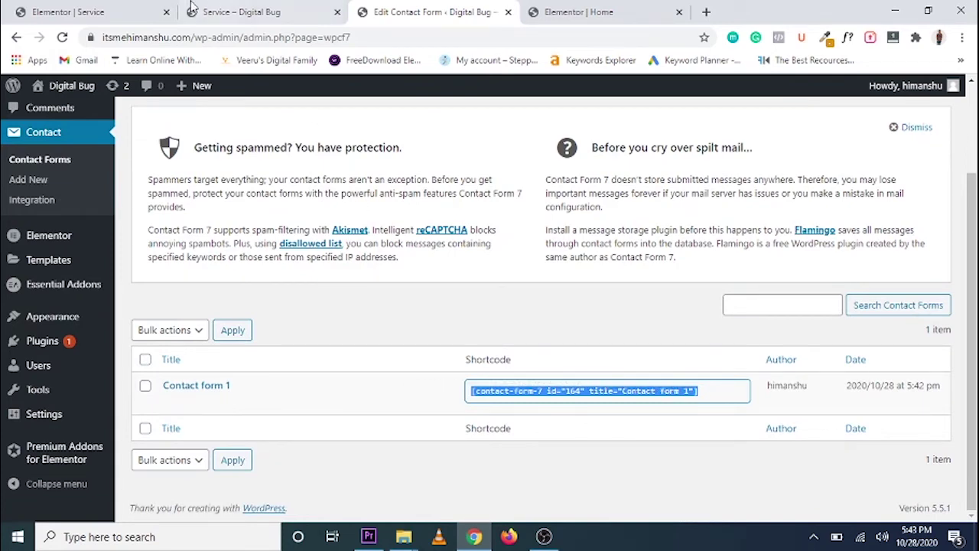
- Back in the Service page's Elementor editor, find the Shortcode widget and place it in the empty dark-background section
left_click(65, 10)
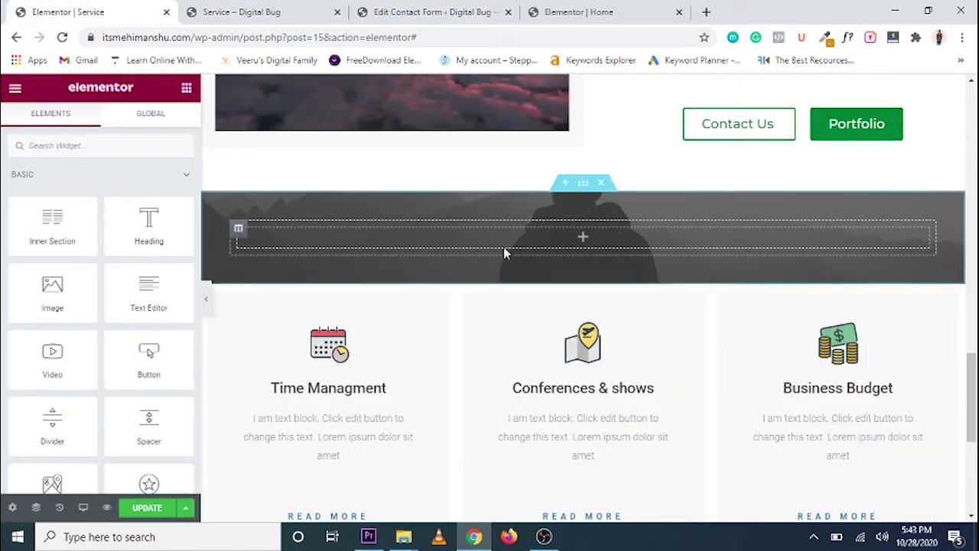
left_click(79, 140)
type("shor")
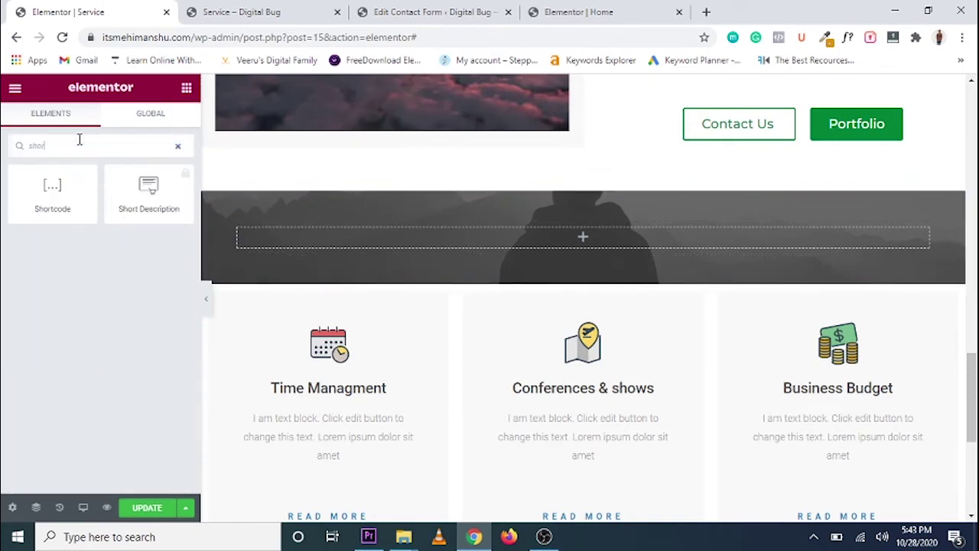
type("tcode")
left_click_drag(50, 185, 565, 236)
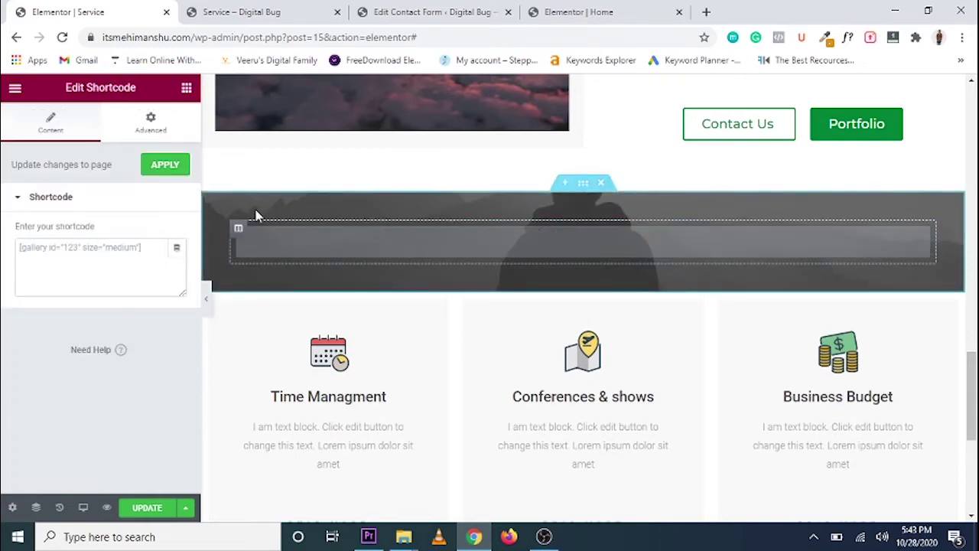
- Paste the Contact form 1 shortcode into the Shortcode widget and look over the rendered form
left_click_drag(104, 229, 59, 255)
left_click(56, 252)
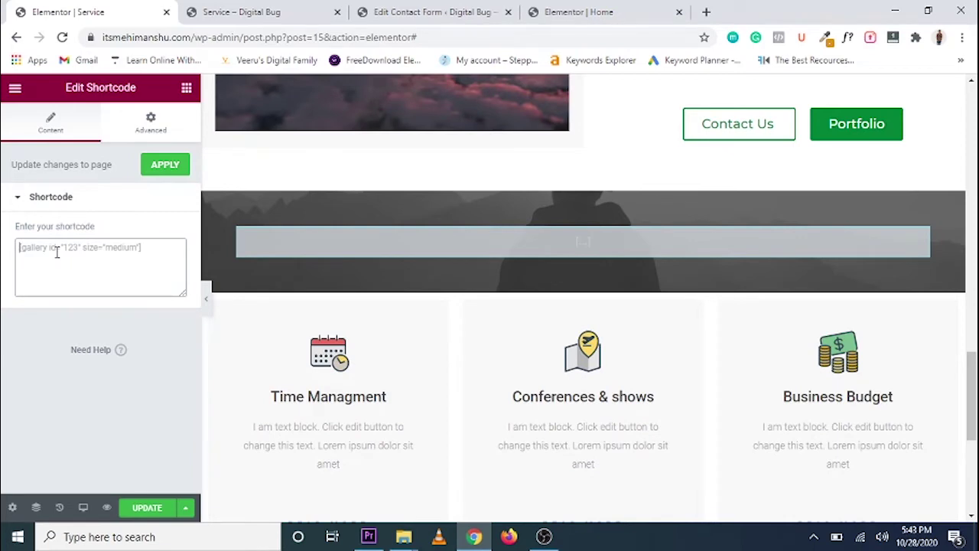
key("ctrl+v")
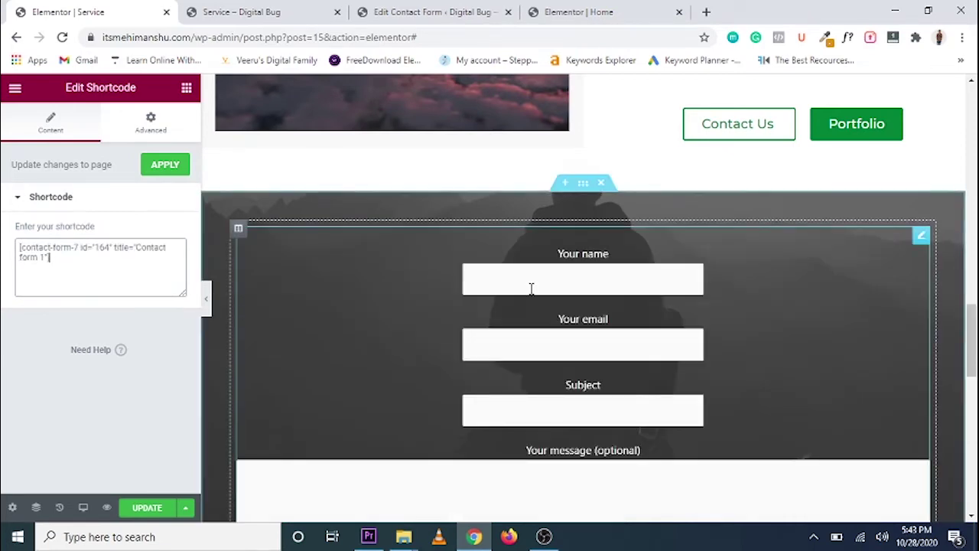
scroll(535, 302, "down", 3)
scroll(555, 197, "down", 1)
scroll(533, 242, "up", 4)
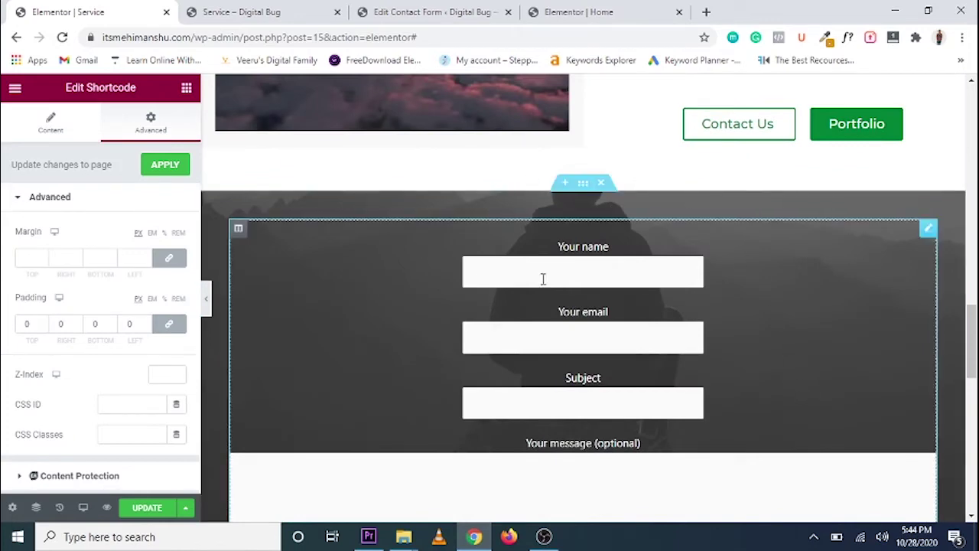
- Set the contact form section's padding to 20 px top and bottom and 10 px left and right, and update the page
right_click(585, 190)
left_click(605, 200)
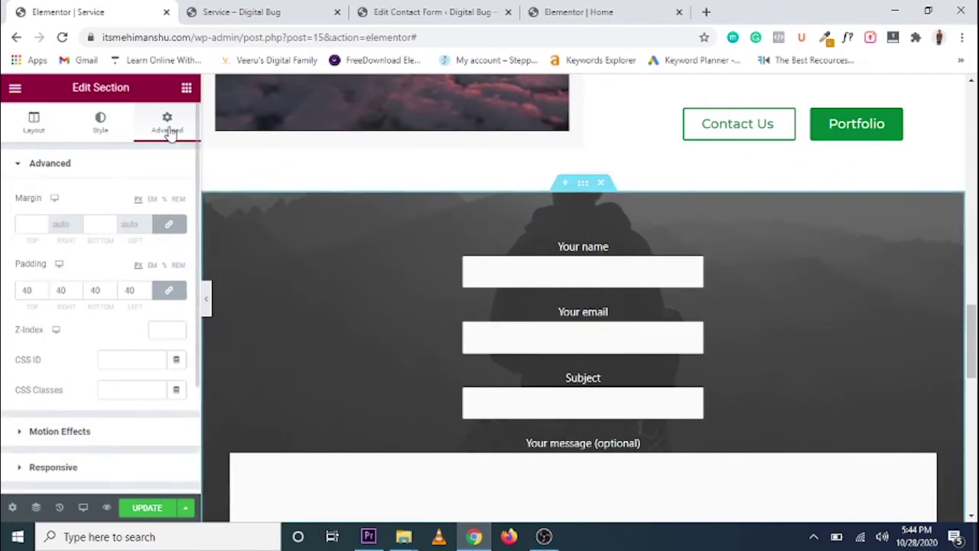
double_click(67, 289)
key("BackSpace")
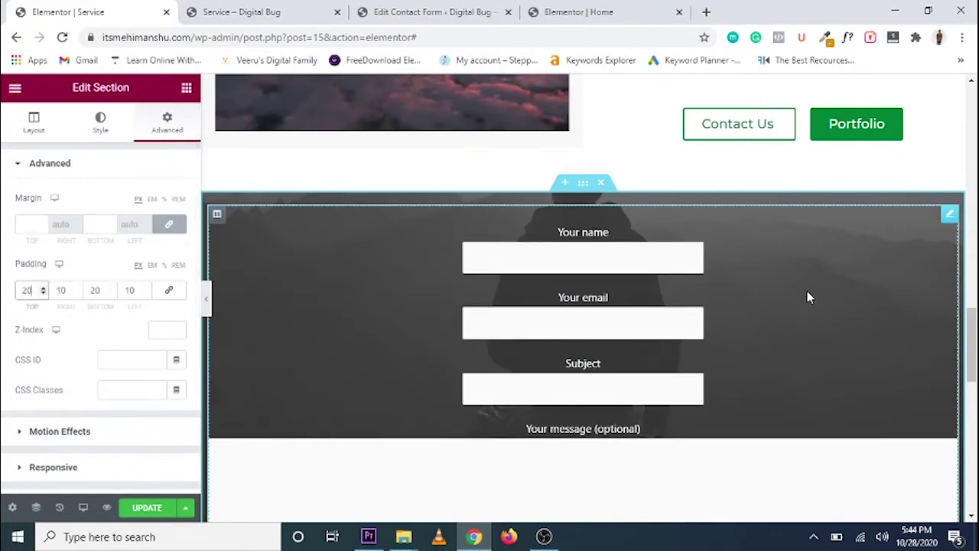
scroll(806, 293, "down", 4)
scroll(658, 298, "up", 2)
scroll(615, 268, "down", 2)
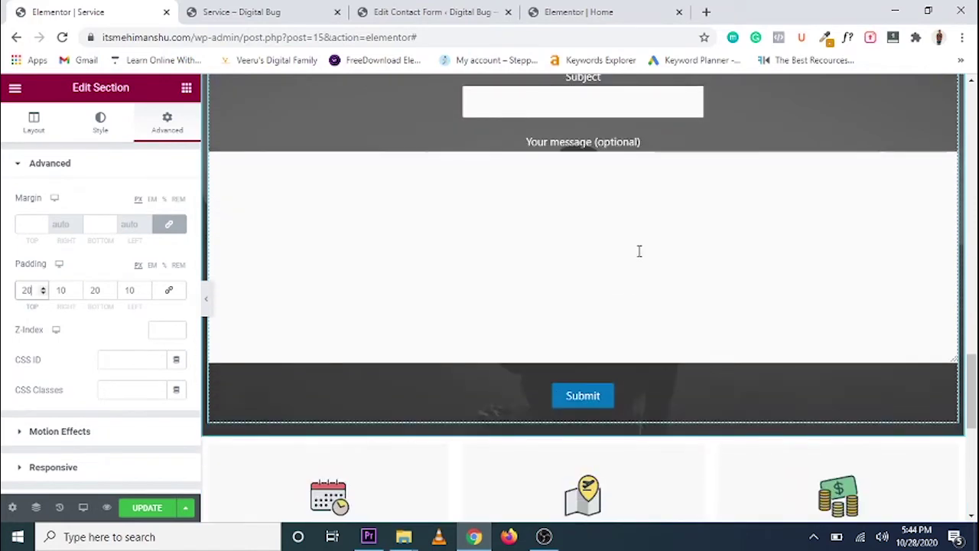
left_click(149, 509)
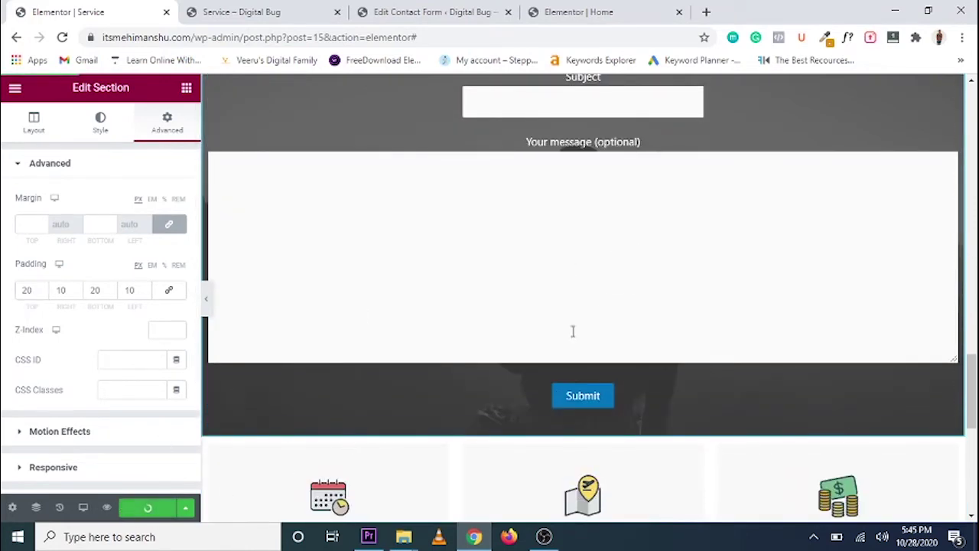
- Change the contact form section's background type to gradient and set its second color to the global color Gradient 1
scroll(592, 299, "up", 4)
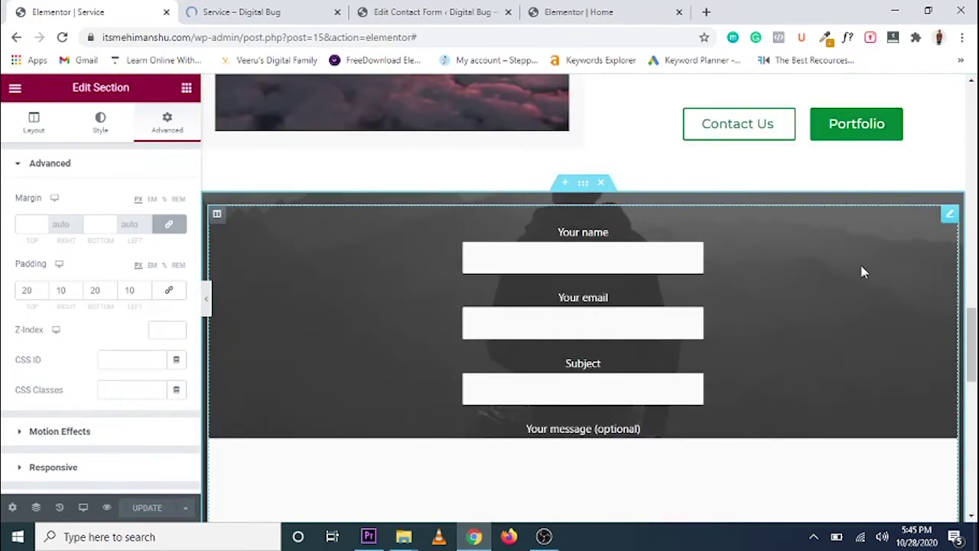
right_click(586, 189)
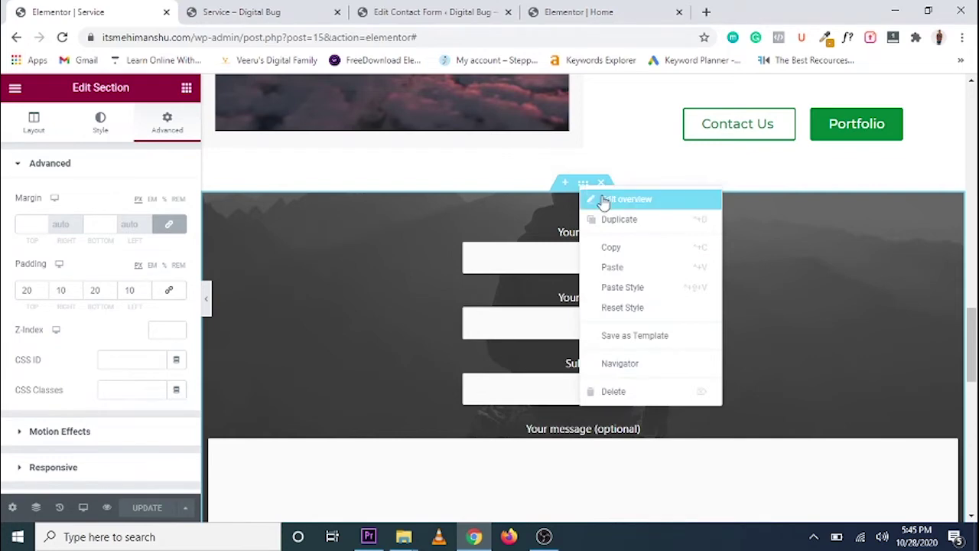
left_click(601, 197)
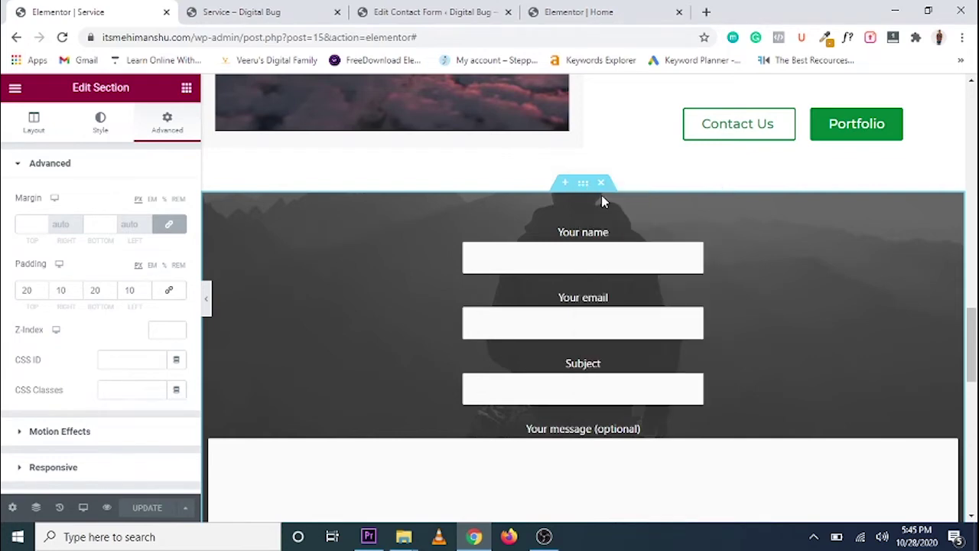
left_click(102, 126)
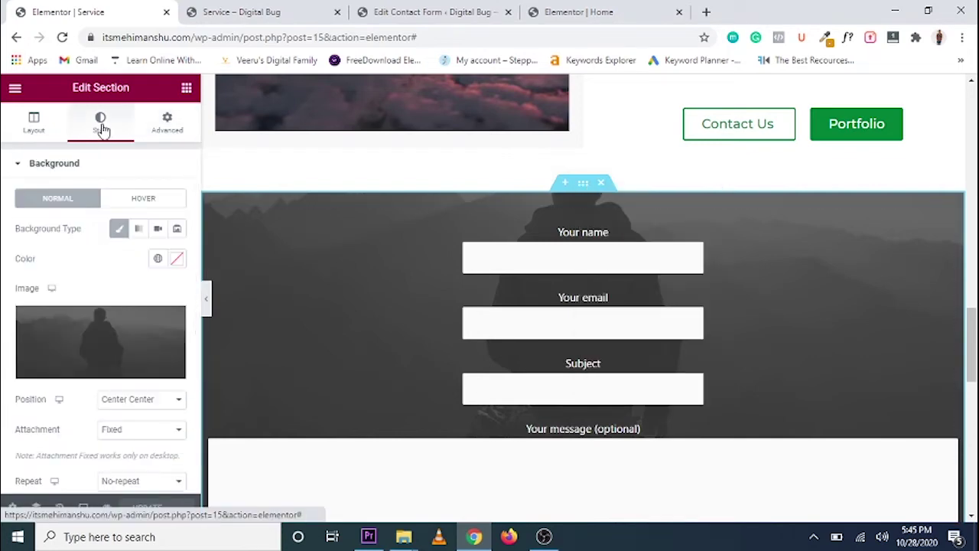
left_click(138, 230)
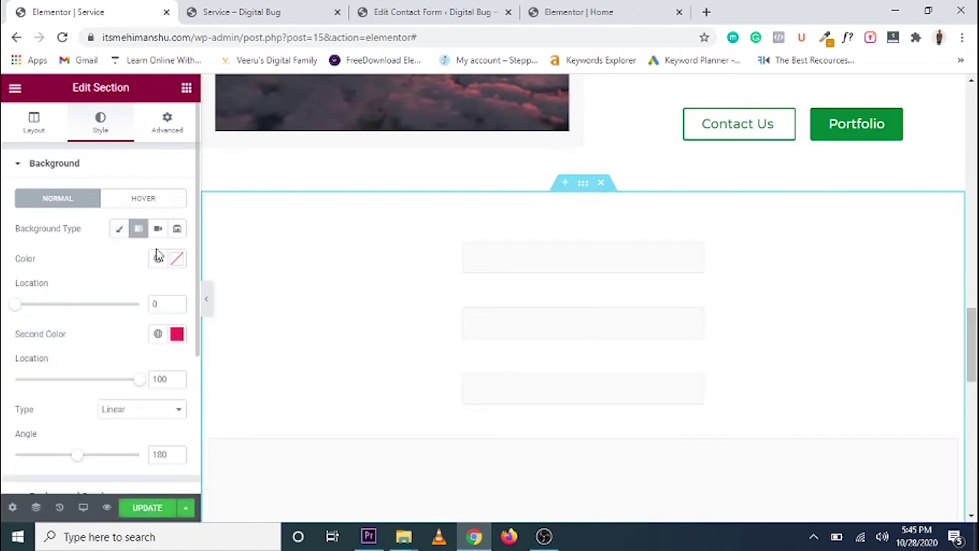
left_click(157, 336)
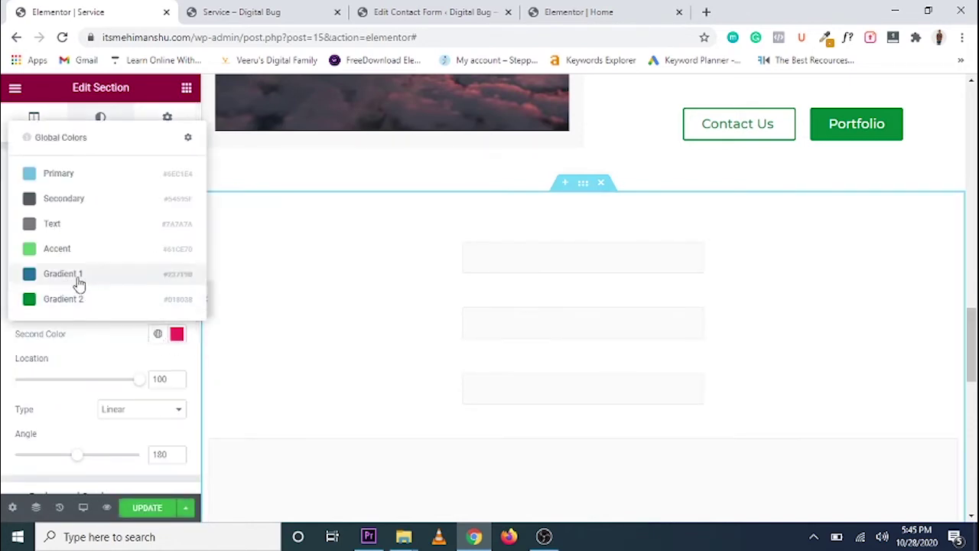
left_click(79, 276)
- Set the section's first gradient color to Gradient 1 and its second color to Gradient 2, and review the form's background
scroll(138, 319, "down", 1)
scroll(152, 335, "up", 1)
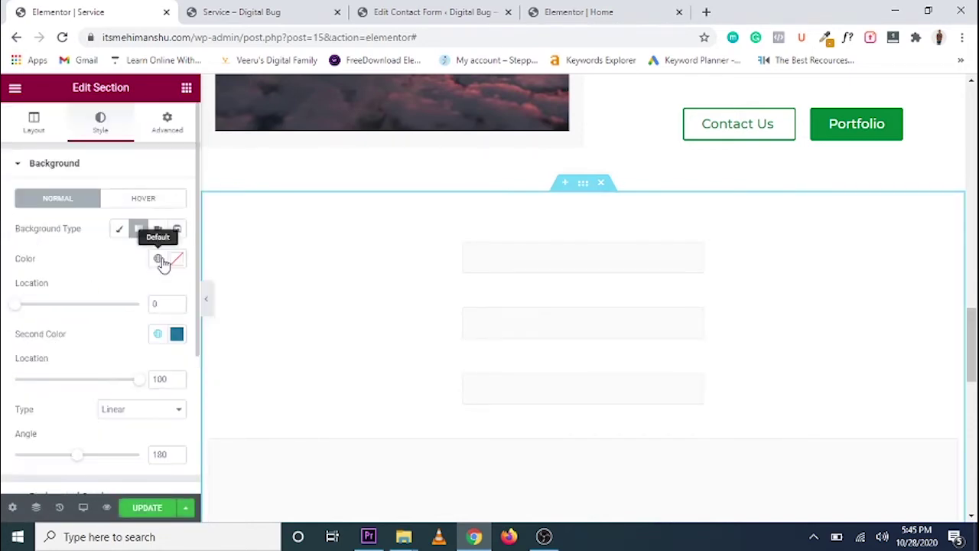
left_click(157, 260)
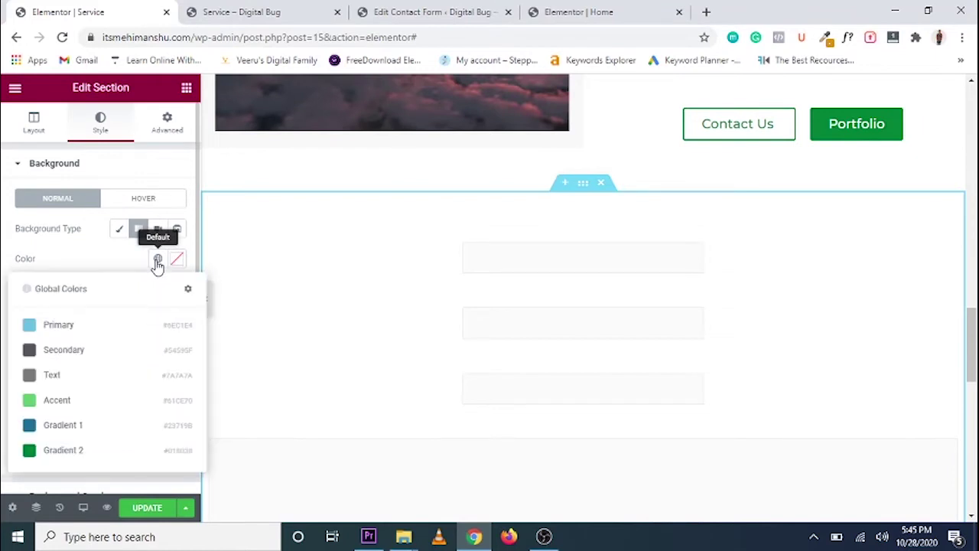
left_click(66, 430)
left_click(157, 334)
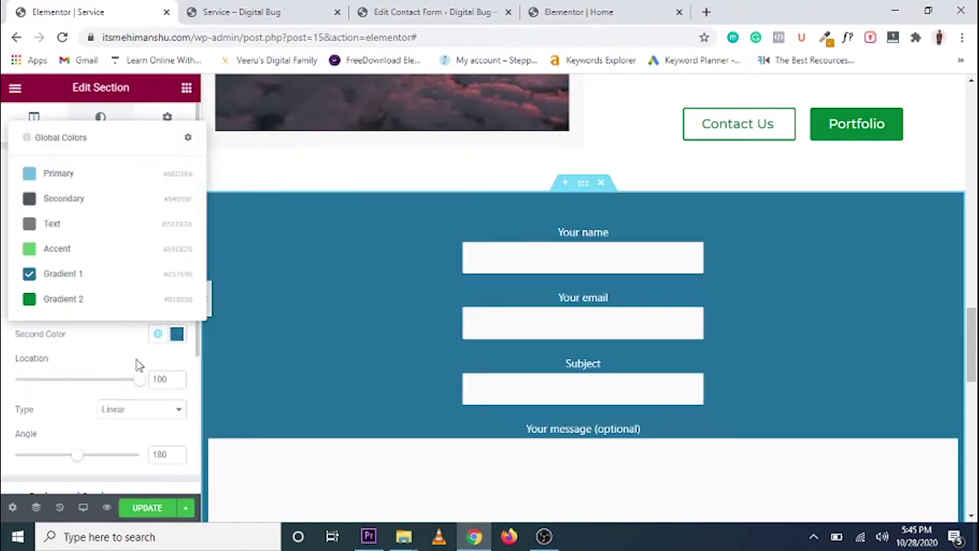
left_click(61, 299)
scroll(757, 332, "down", 2)
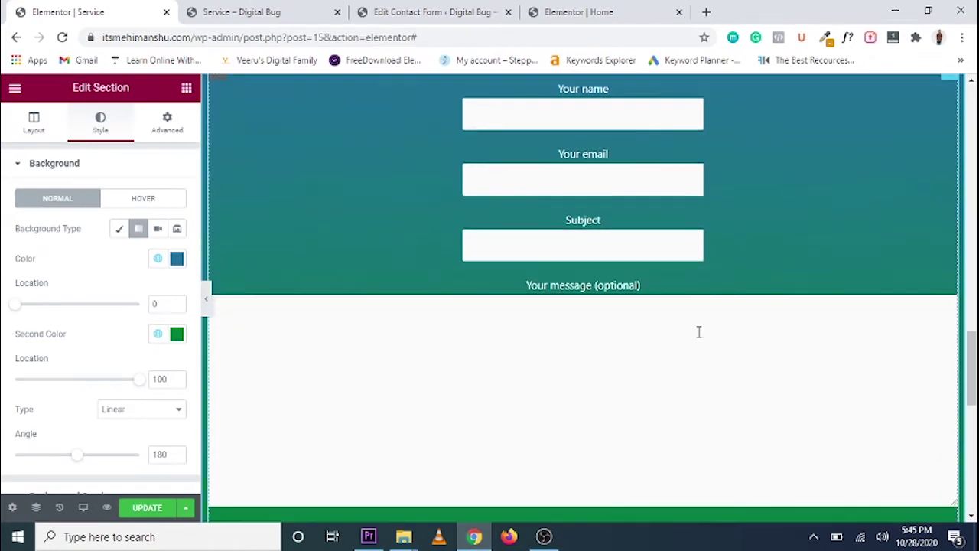
scroll(557, 345, "down", 3)
scroll(627, 343, "up", 4)
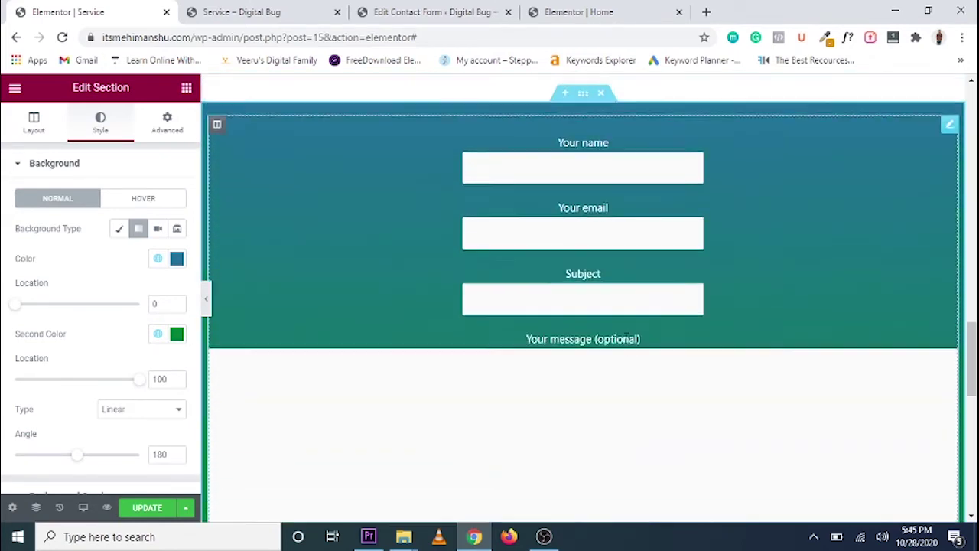
scroll(627, 339, "down", 2)
scroll(625, 339, "up", 2)
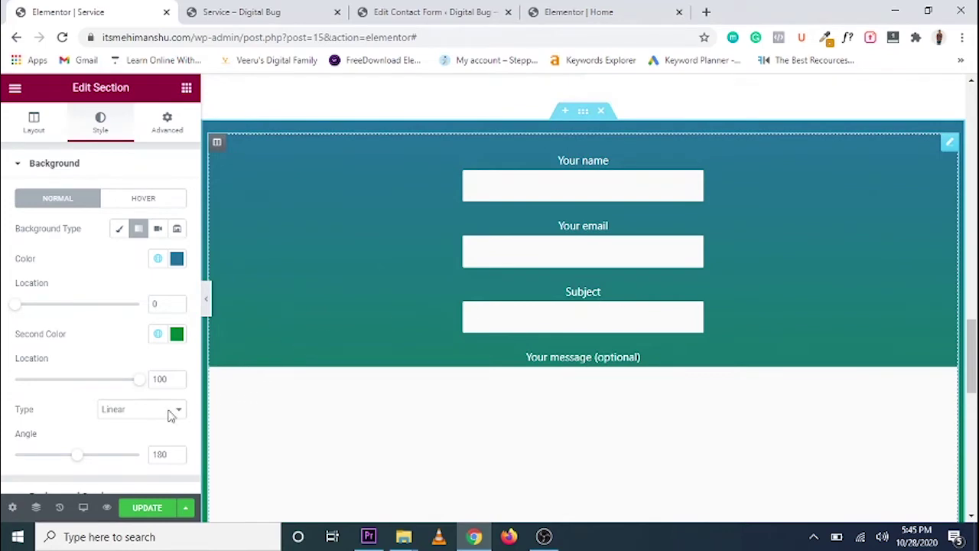
- Preview the contact form section in the mobile layout and examine its fields and message box
left_click(82, 507)
scroll(565, 393, "down", 3)
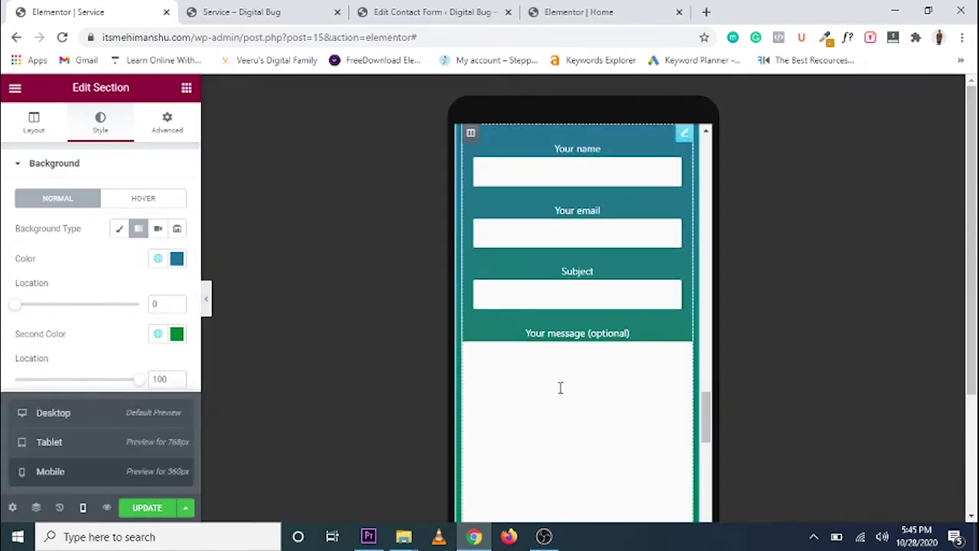
scroll(529, 278, "up", 2)
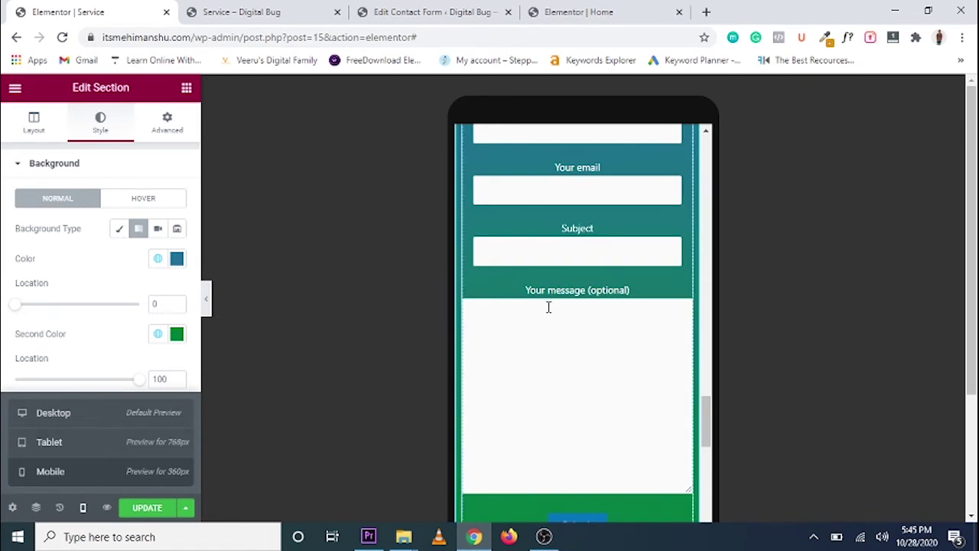
- Change the your-message tag in Contact form 1 from textarea to text and save the form
left_click(409, 11)
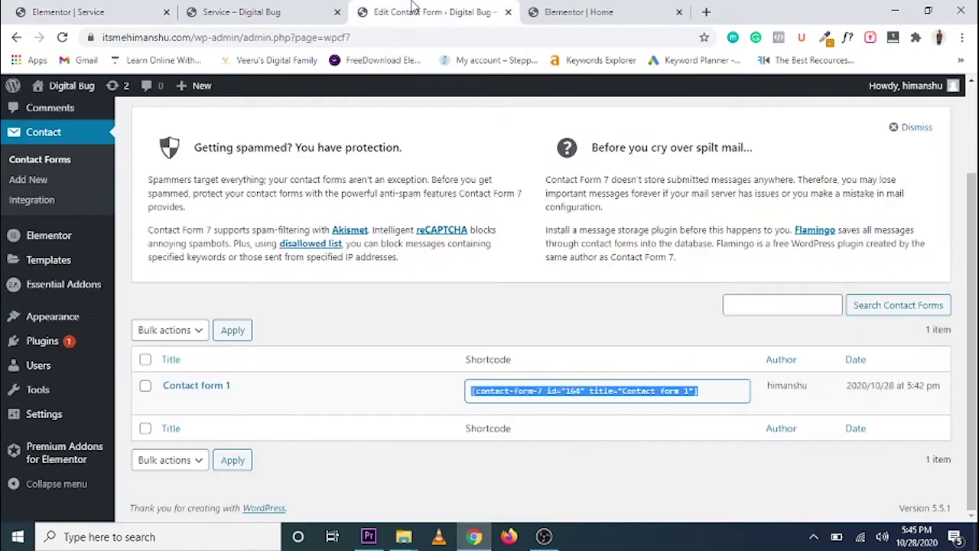
left_click(196, 389)
scroll(206, 393, "down", 4)
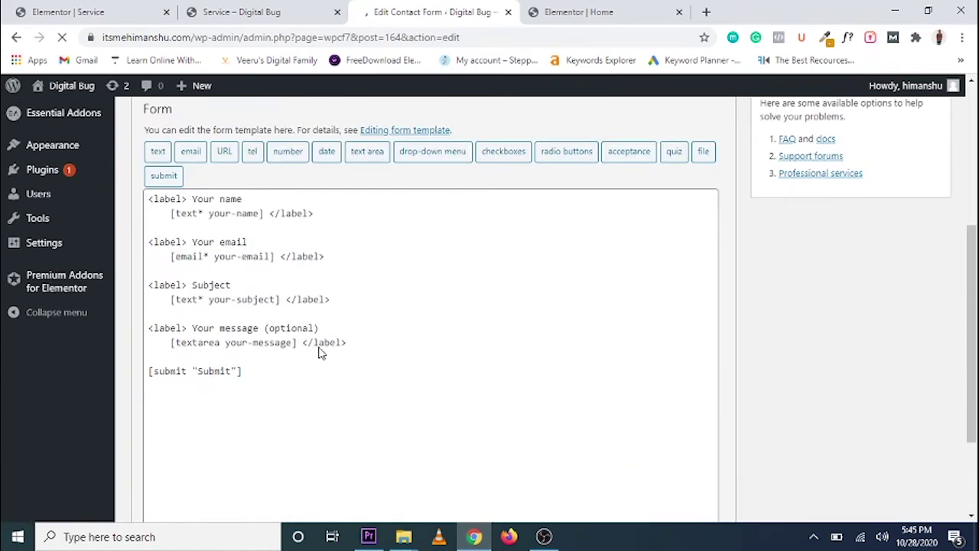
left_click(324, 377)
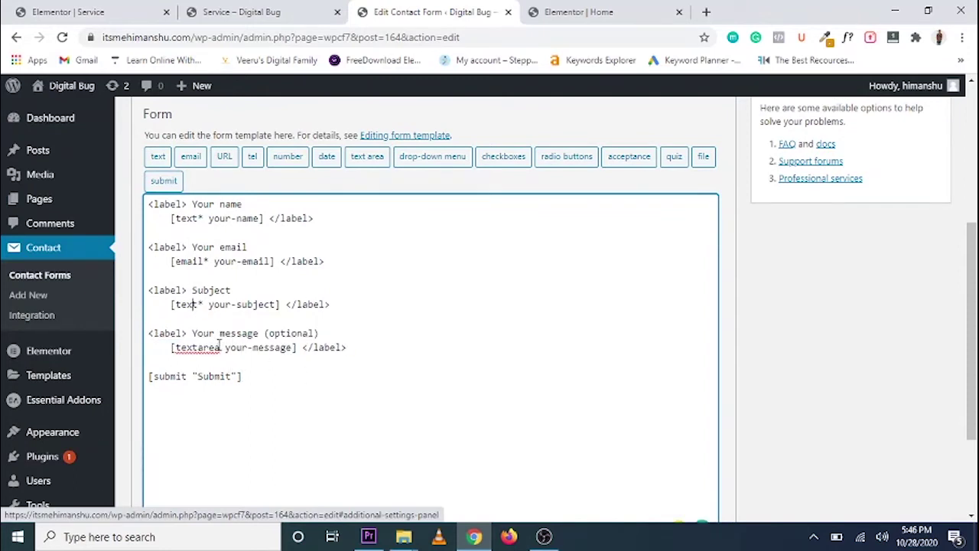
left_click_drag(220, 347, 201, 347)
key("BackSpace")
scroll(267, 336, "down", 2)
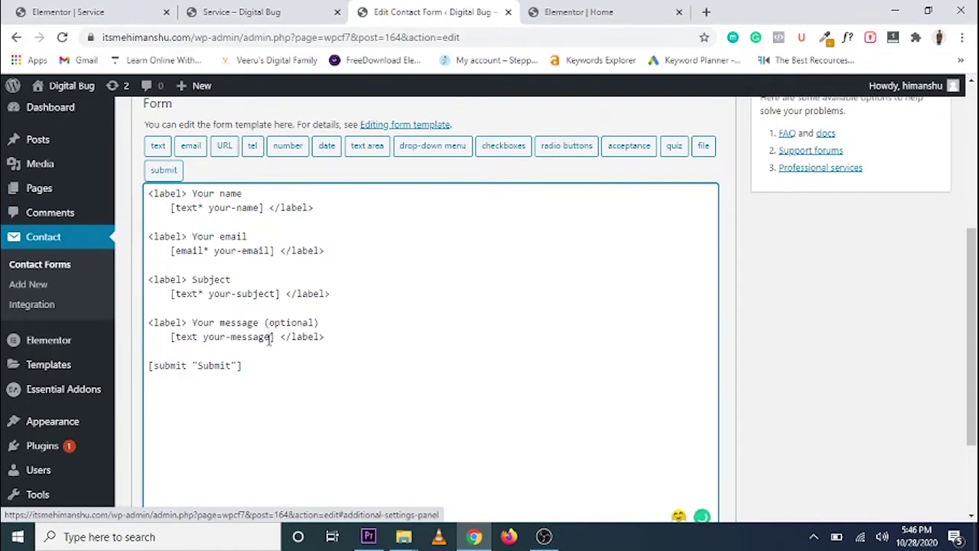
left_click(149, 449)
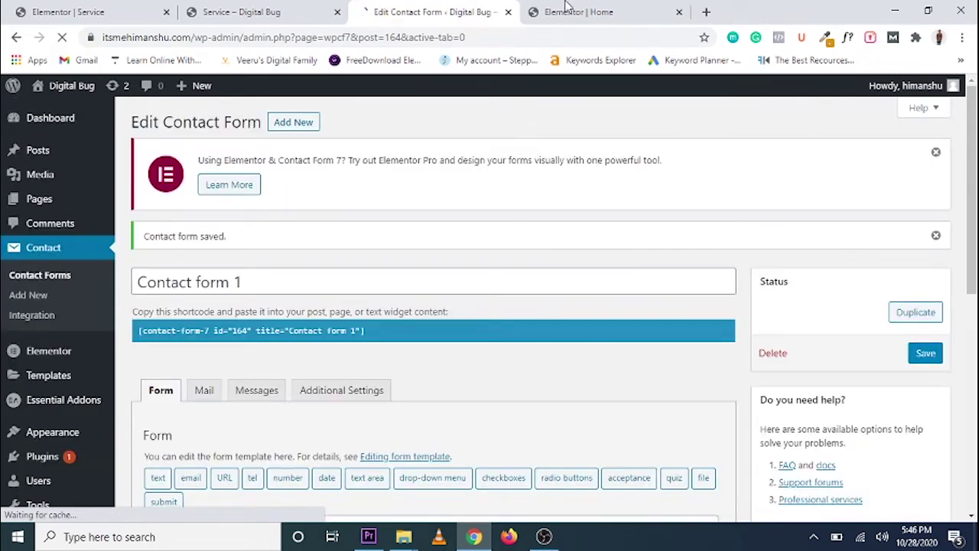
- Update the Service page with the editor back in desktop view, and check the form on the page preview
left_click(273, 9)
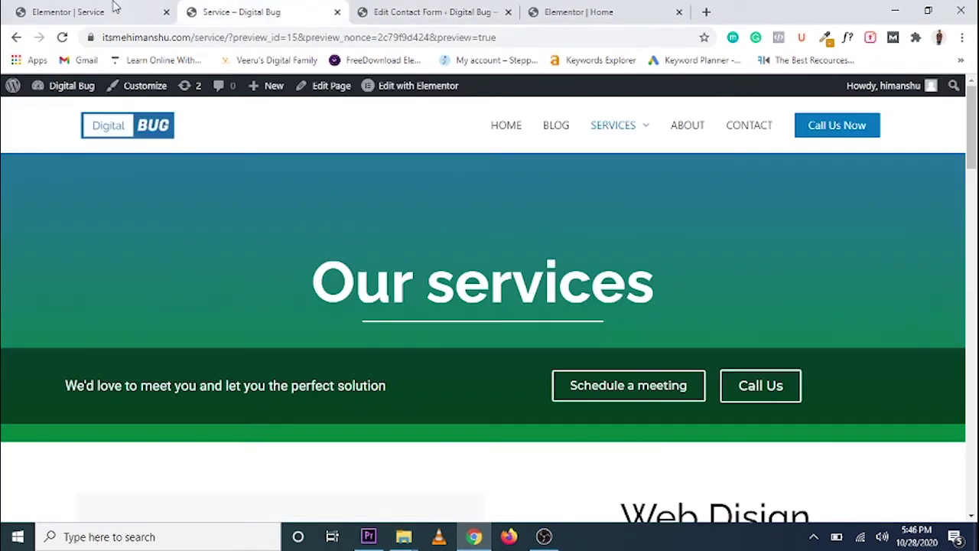
left_click(107, 12)
left_click(57, 417)
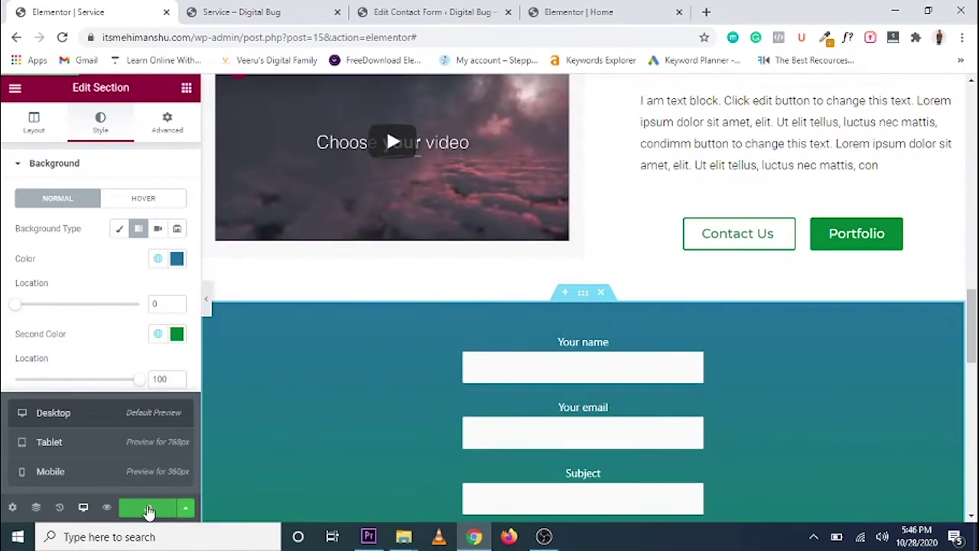
left_click(149, 510)
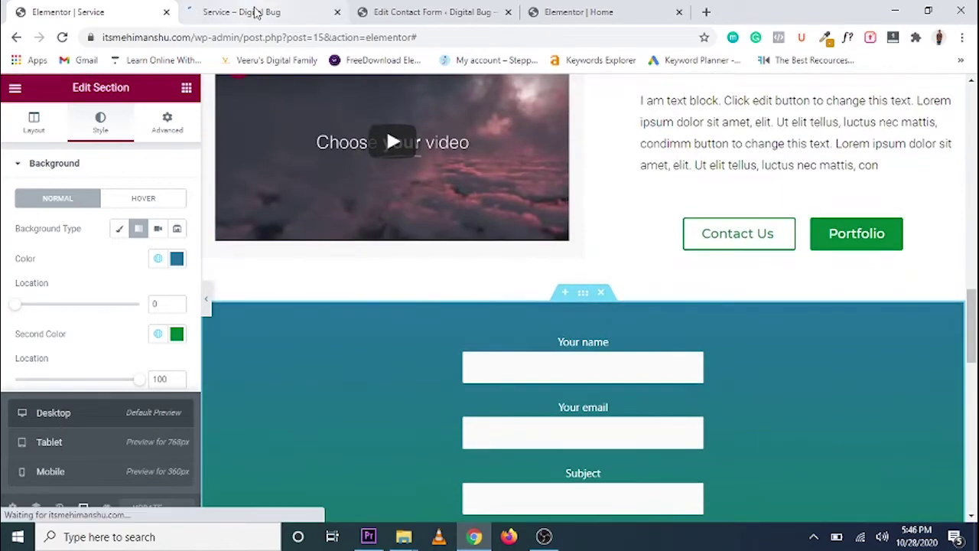
left_click(262, 11)
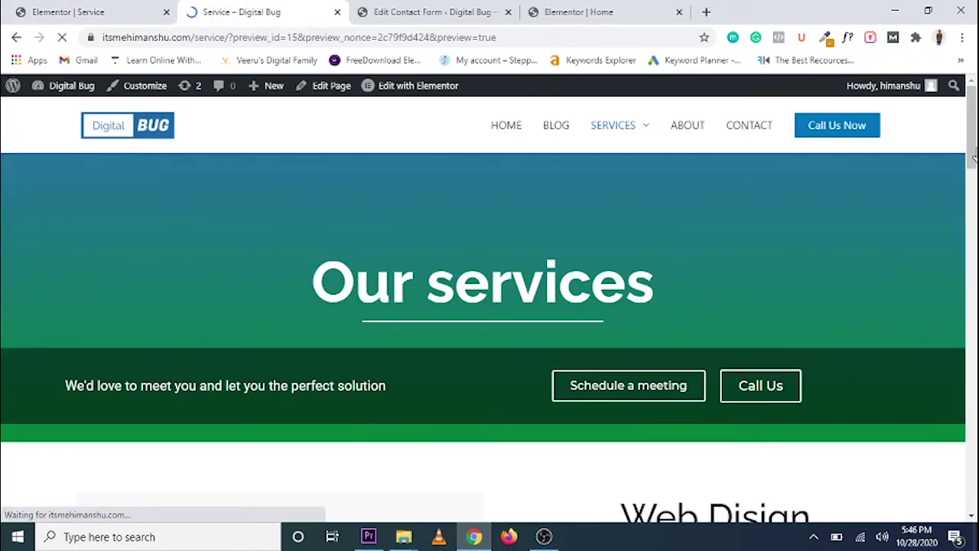
scroll(780, 256, "down", 15)
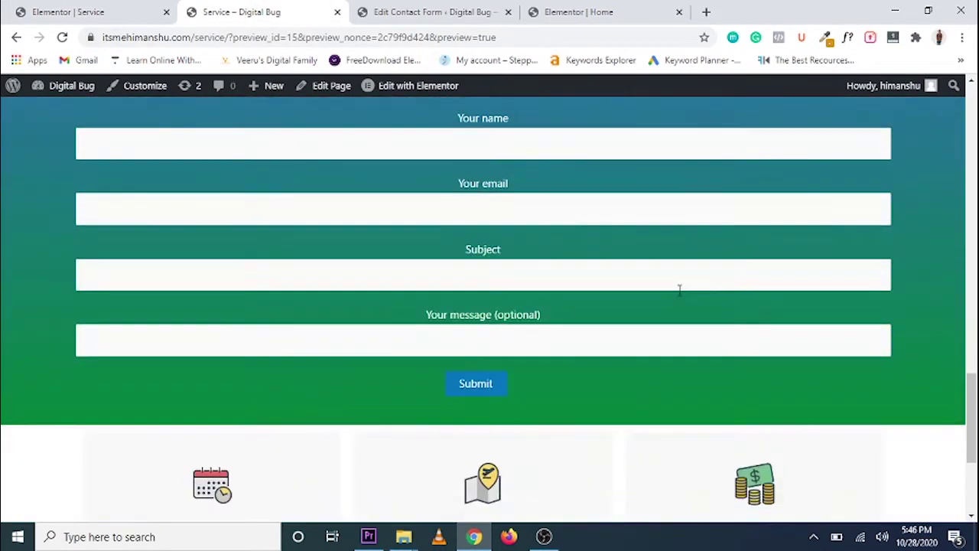
scroll(452, 234, "up", 2)
scroll(509, 267, "down", 2)
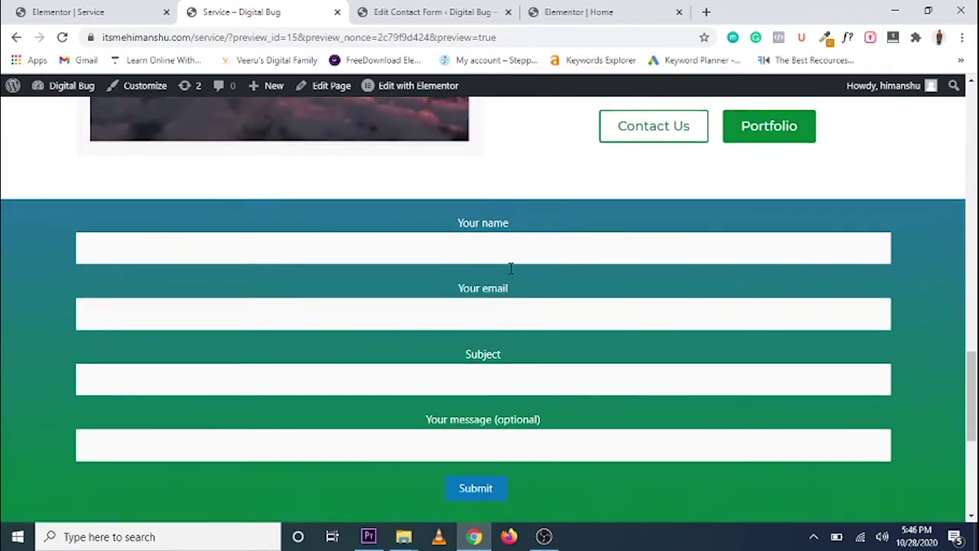
- Examine the revised contact form in the editor's mobile layout and return to the desktop layout
left_click(114, 11)
left_click(83, 507)
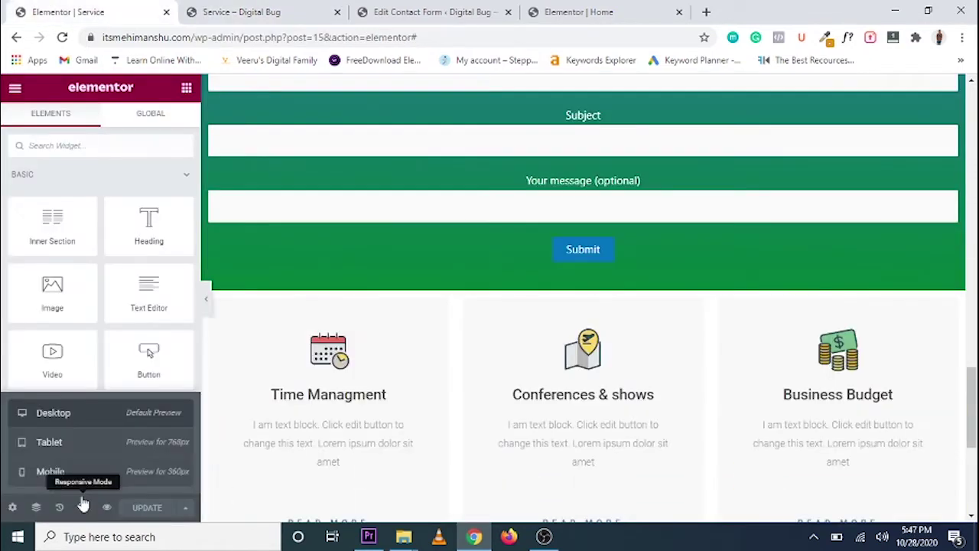
left_click(53, 469)
scroll(546, 328, "up", 4)
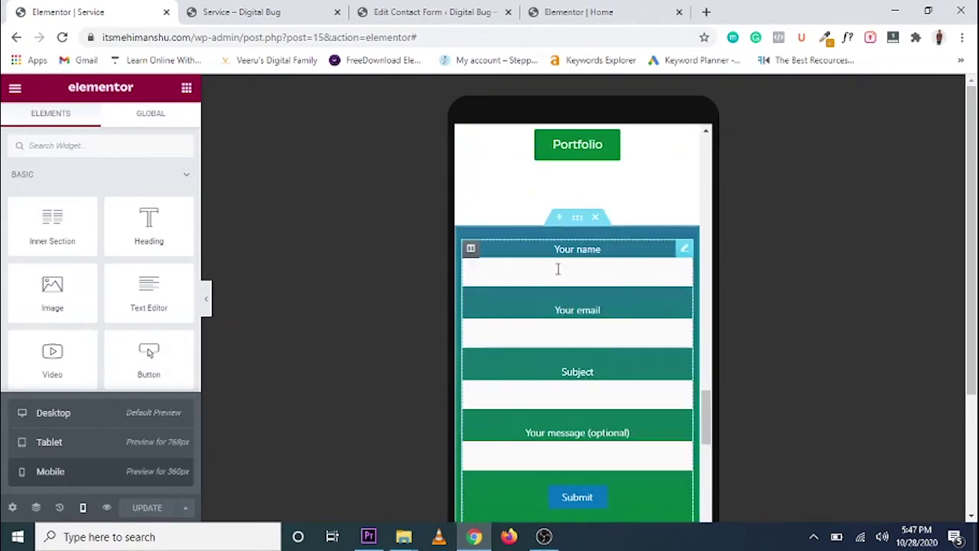
scroll(553, 278, "down", 3)
scroll(623, 299, "up", 2)
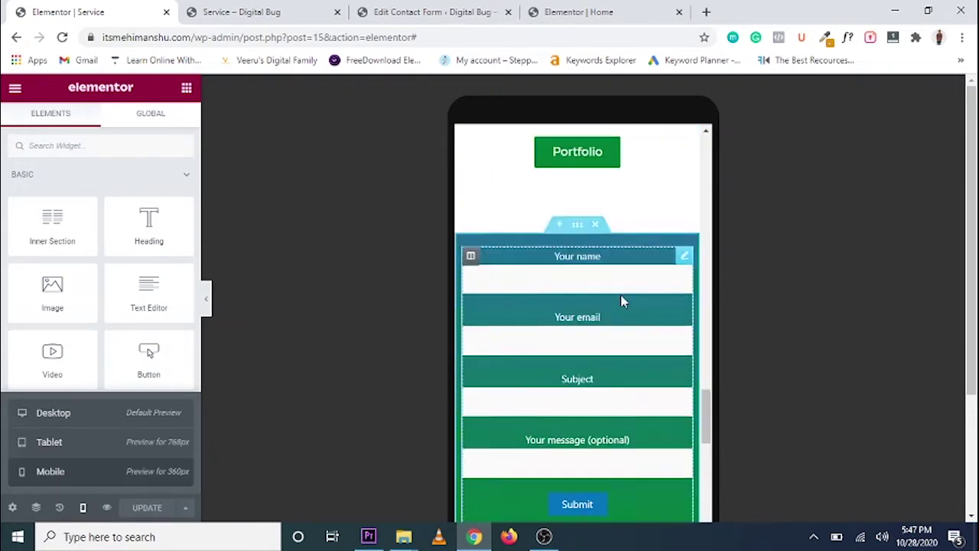
scroll(610, 296, "down", 1)
left_click(82, 507)
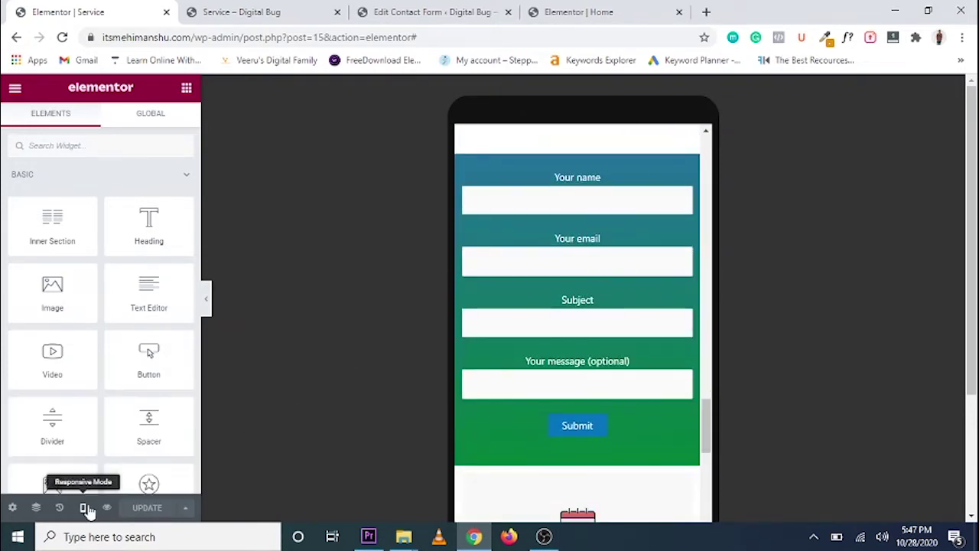
left_click(83, 508)
left_click(79, 418)
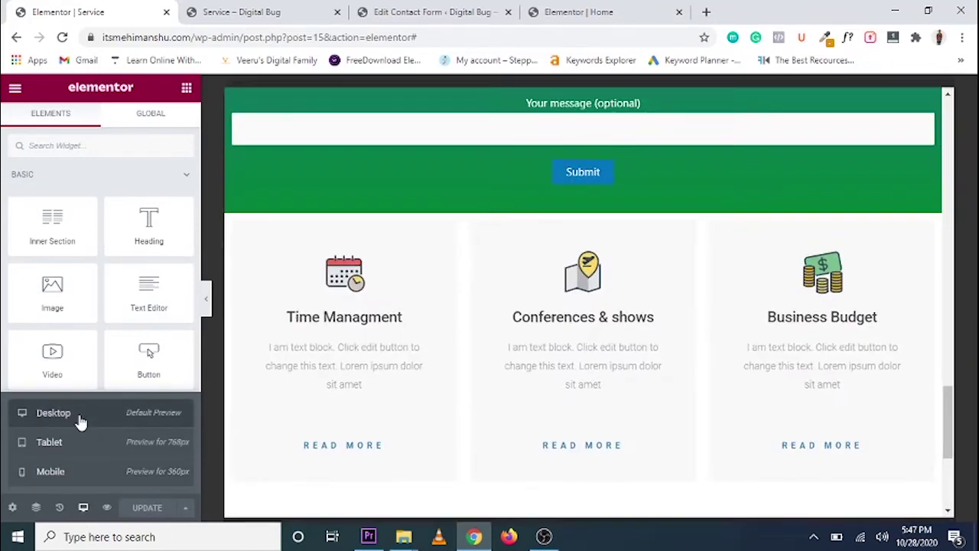
- Add a Heading widget above the Your name field in the contact form section
scroll(490, 390, "up", 3)
scroll(476, 388, "up", 3)
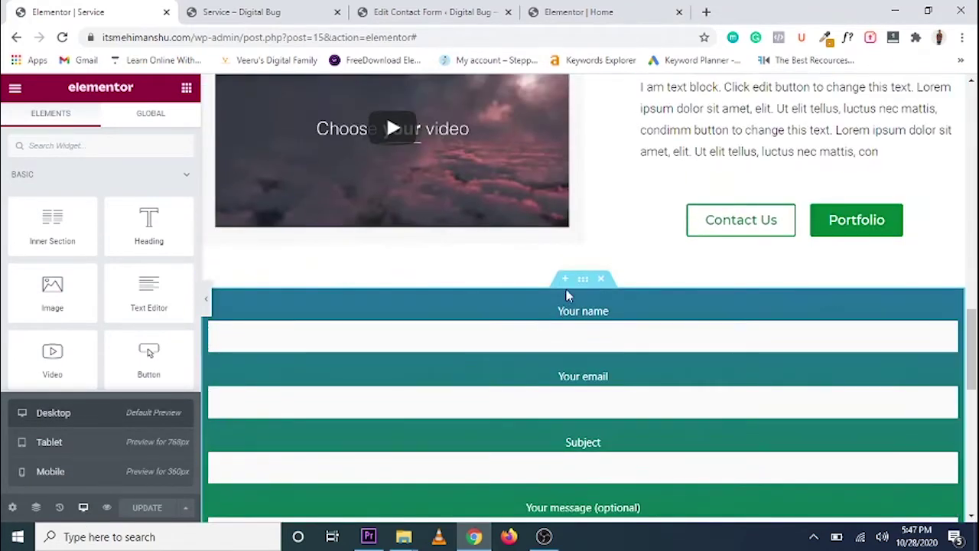
left_click_drag(142, 240, 604, 345)
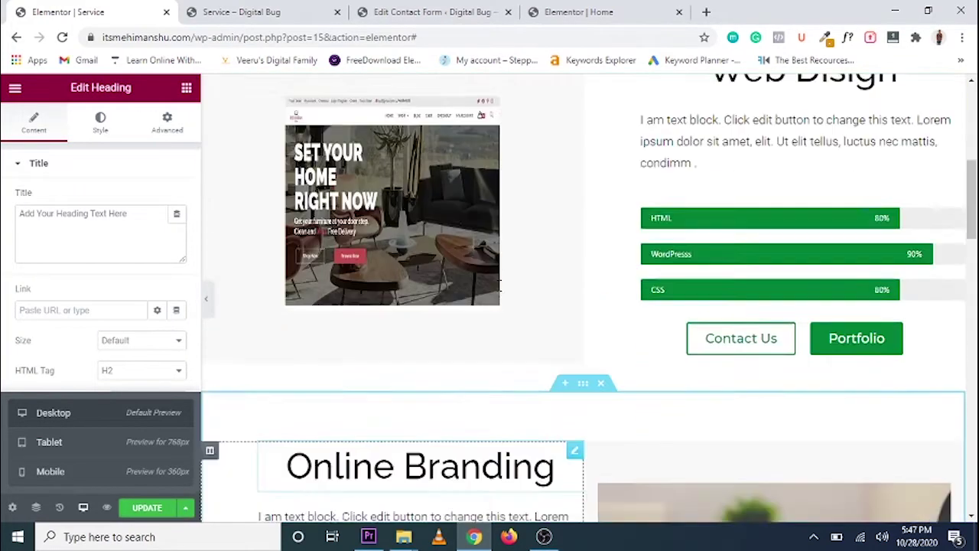
- Copy the "Online Branding" heading and paste its style onto the new heading above the contact form
scroll(458, 276, "down", 2)
right_click(447, 290)
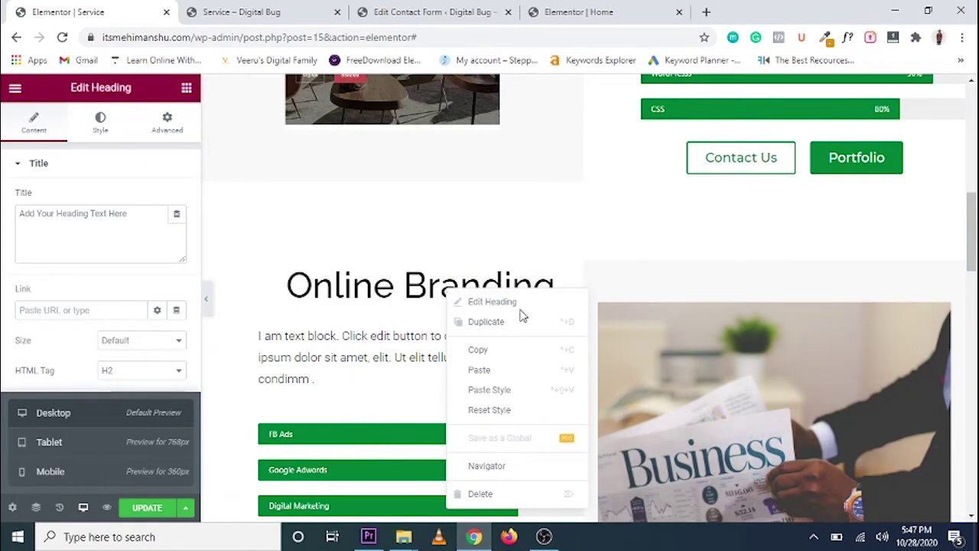
left_click(479, 350)
scroll(563, 346, "down", 4)
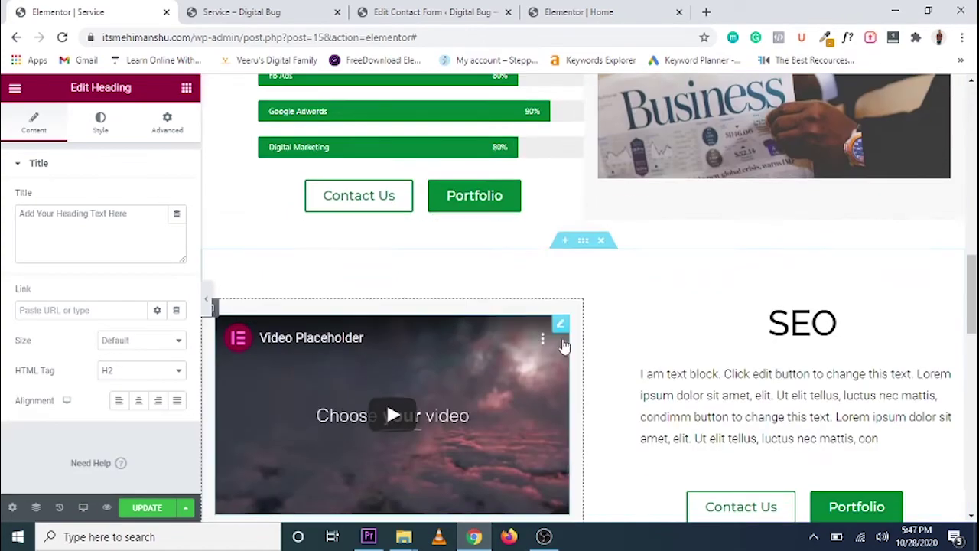
scroll(564, 346, "down", 4)
right_click(540, 248)
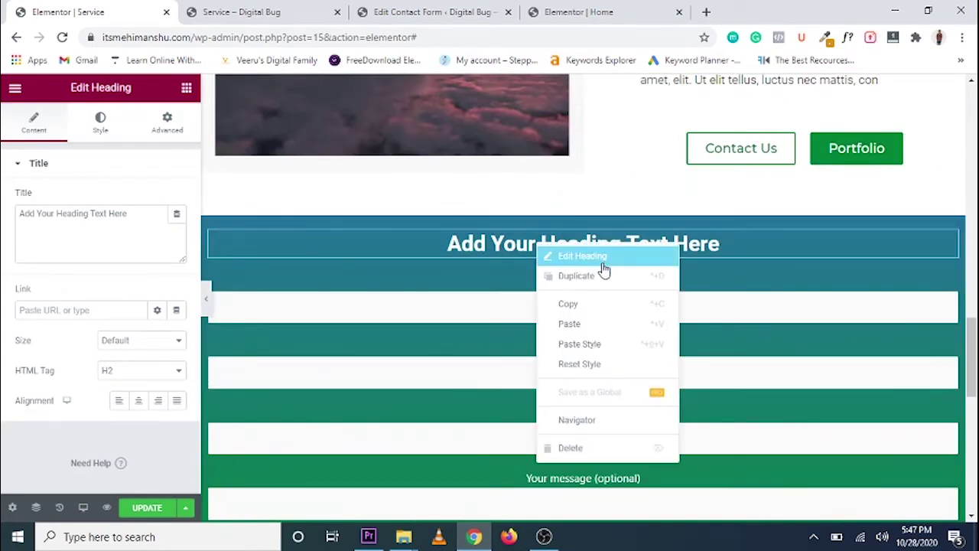
left_click(594, 344)
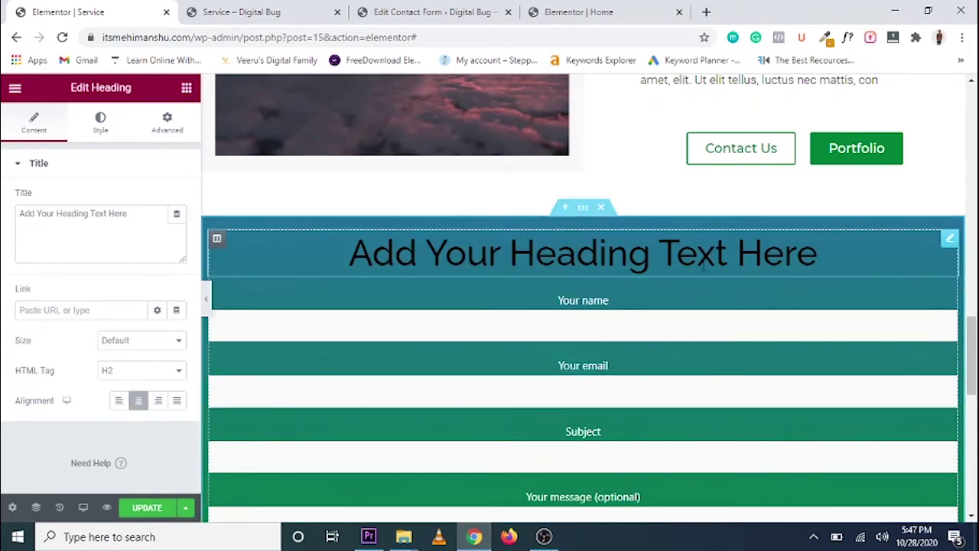
left_click(593, 239)
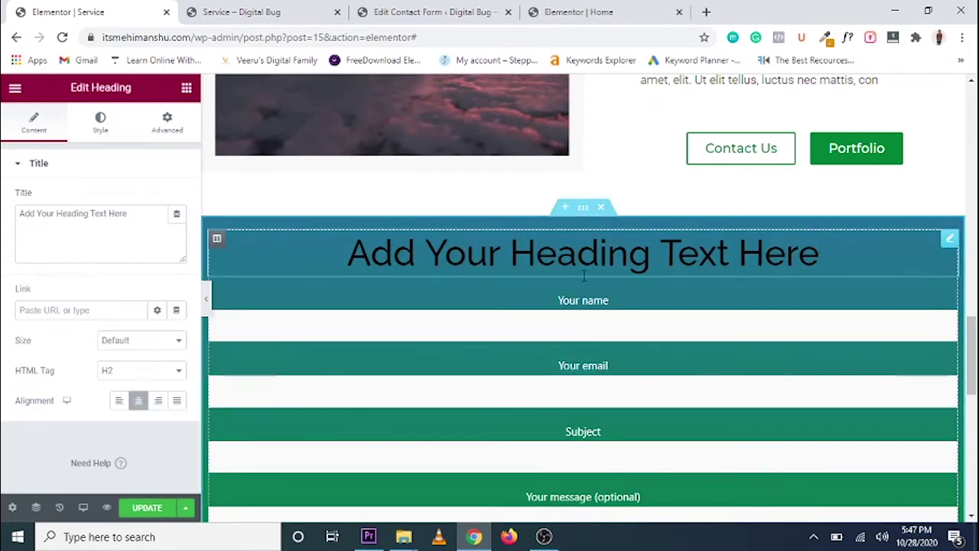
- Set the form heading's text color to #FFFFFF and its title to "Schedule a Meeting"
left_click(104, 130)
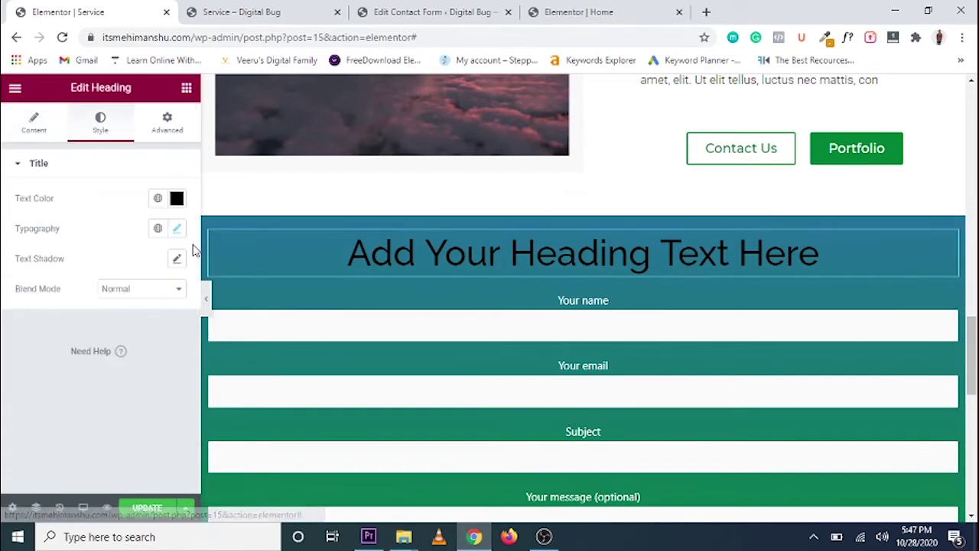
left_click(177, 200)
type("#FFFFFF")
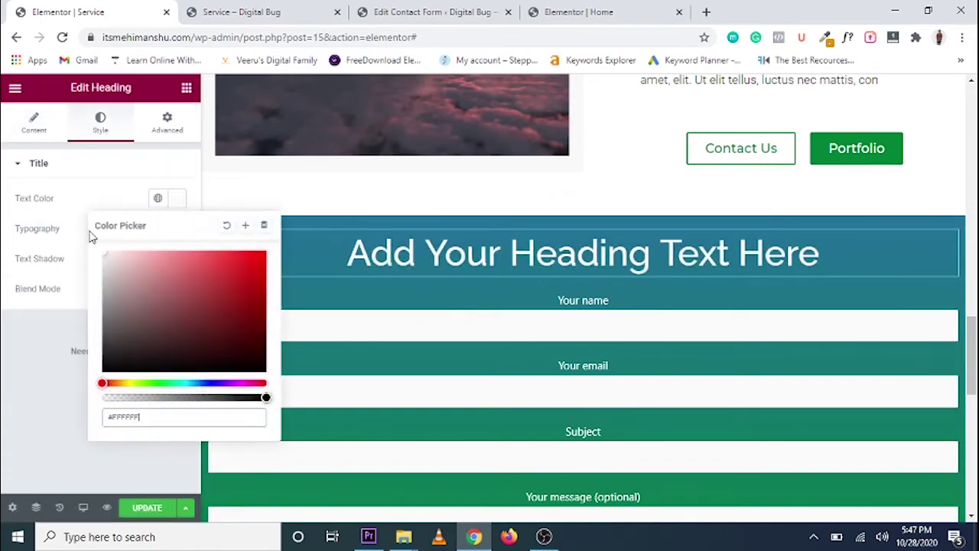
left_click(21, 423)
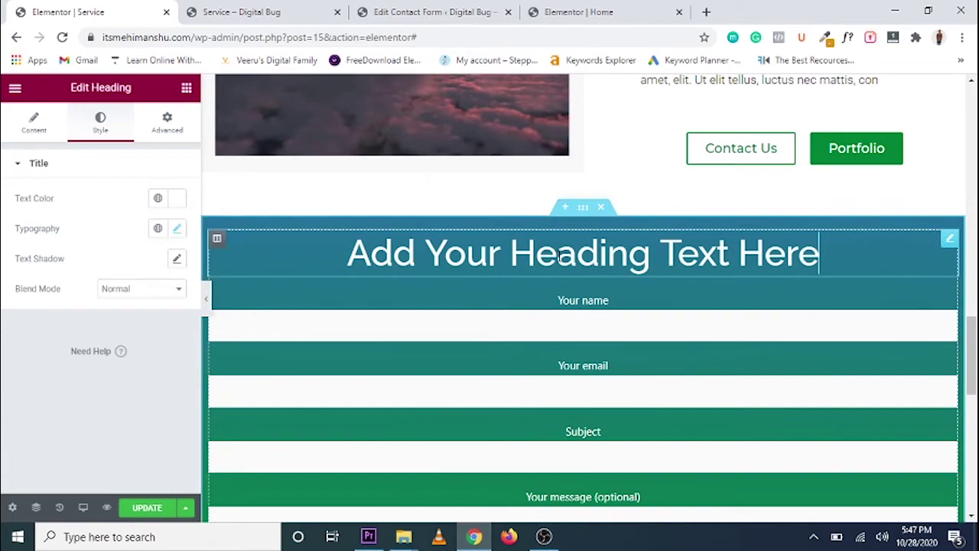
mouse_move(971, 352)
left_mouse_down()
mouse_move(971, 115)
mouse_move(971, 349)
left_mouse_up()
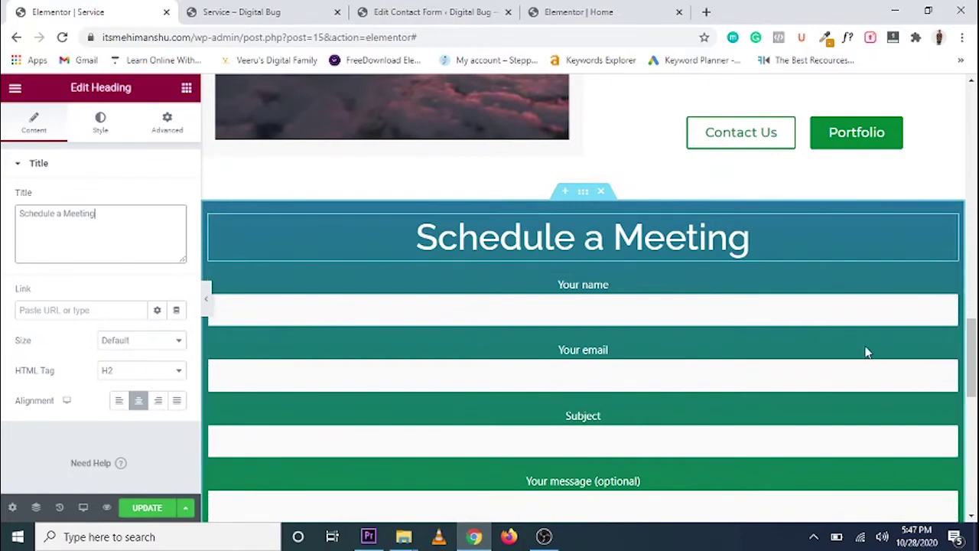
- Find the Divider widget and place it between the "Schedule a Meeting" heading and the form
left_click(186, 87)
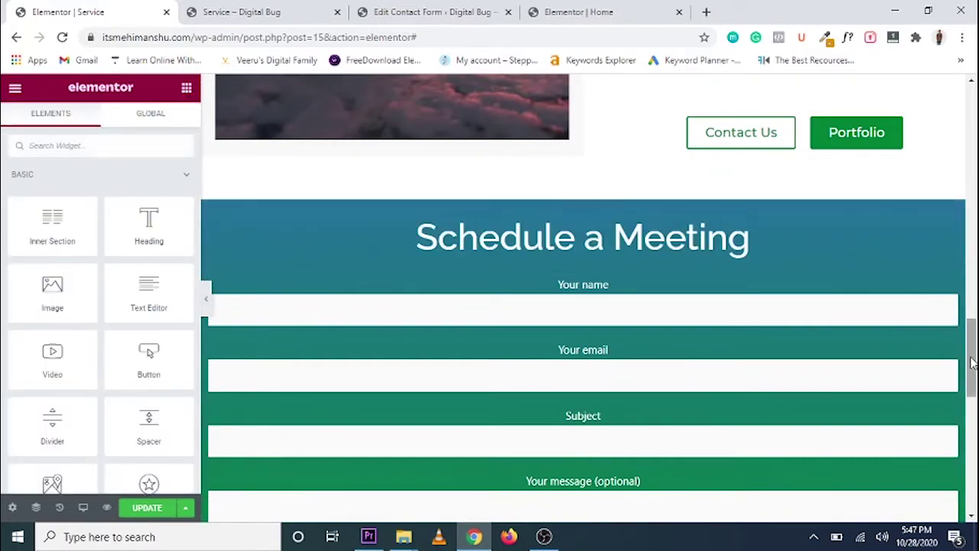
scroll(595, 237, "up", 15)
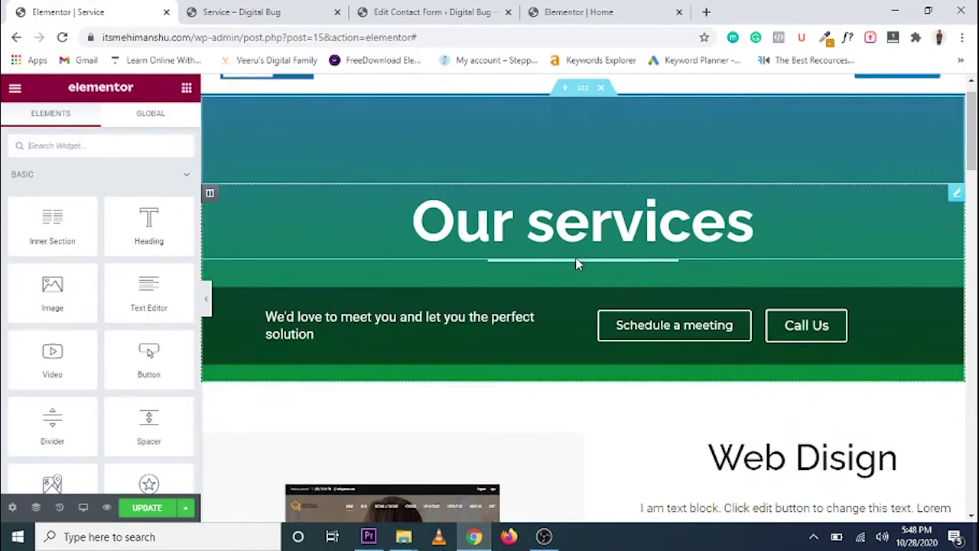
left_click_drag(971, 153, 970, 402)
scroll(485, 278, "up", 2)
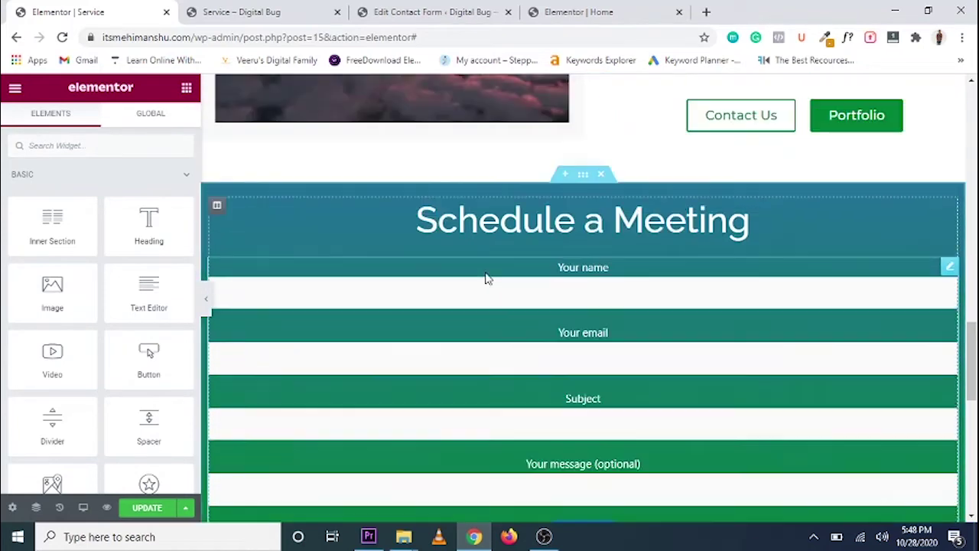
left_click(57, 147)
type("divider")
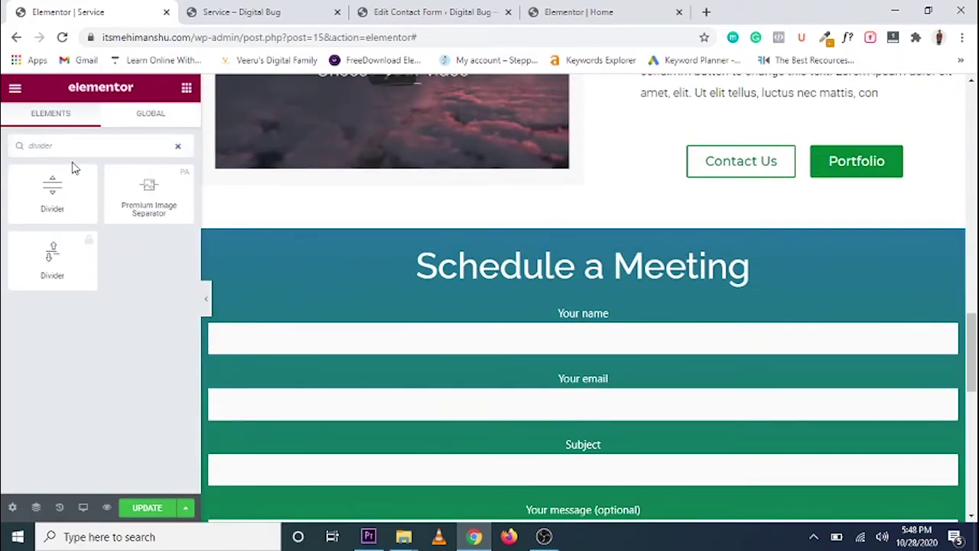
left_click_drag(74, 167, 577, 280)
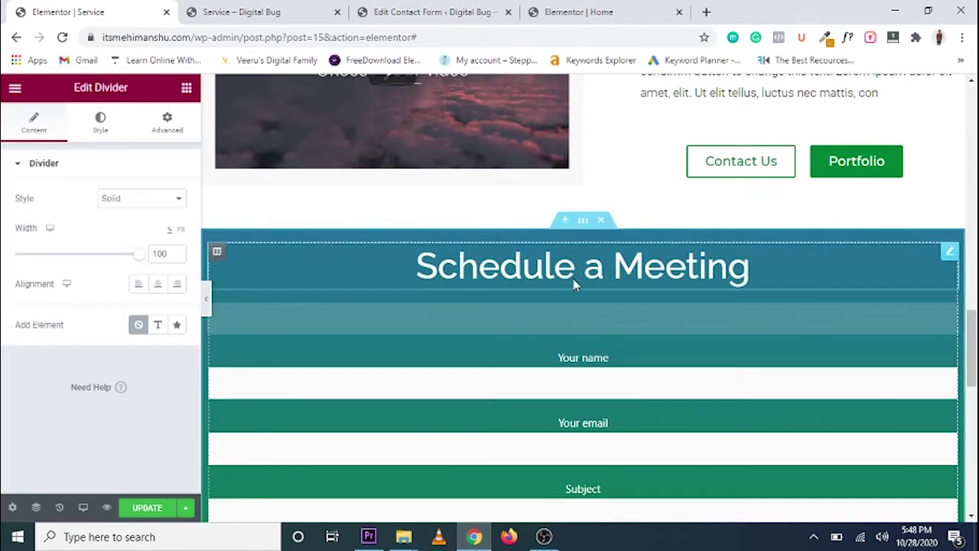
- Set the color of the divider under the "Schedule a Meeting" heading to white
left_click(100, 126)
left_click(177, 199)
left_click_drag(138, 316, 86, 237)
left_click(26, 400)
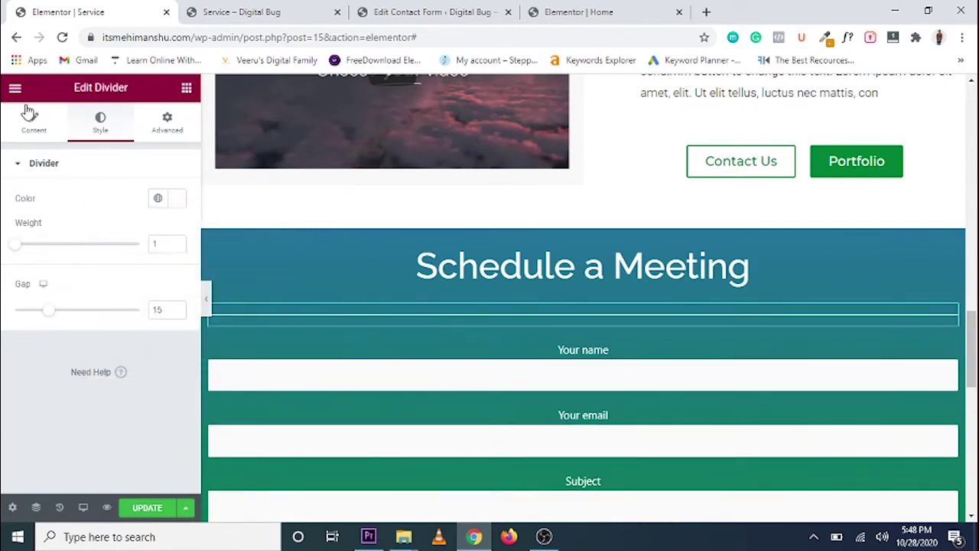
- Set the divider under the "Schedule a Meeting" heading to width 28%, weight 2.5 and gap 2
left_click(30, 117)
left_click_drag(131, 261, 62, 273)
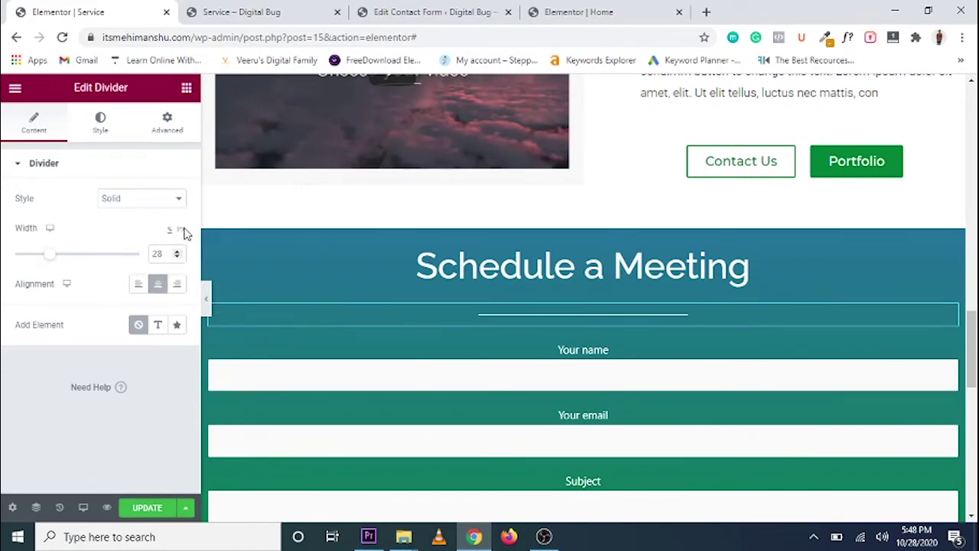
left_click(101, 126)
left_click_drag(26, 244, 35, 251)
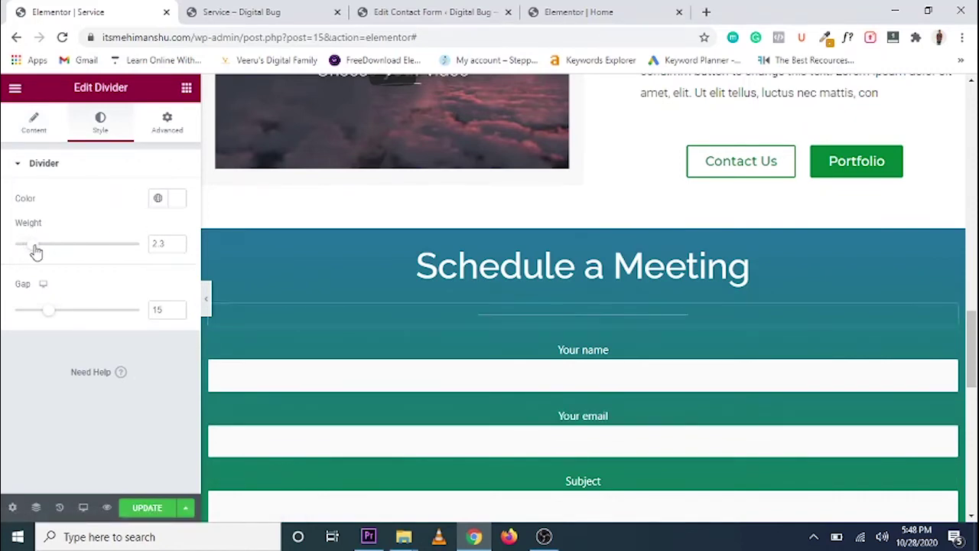
left_click(177, 242)
left_click(177, 243)
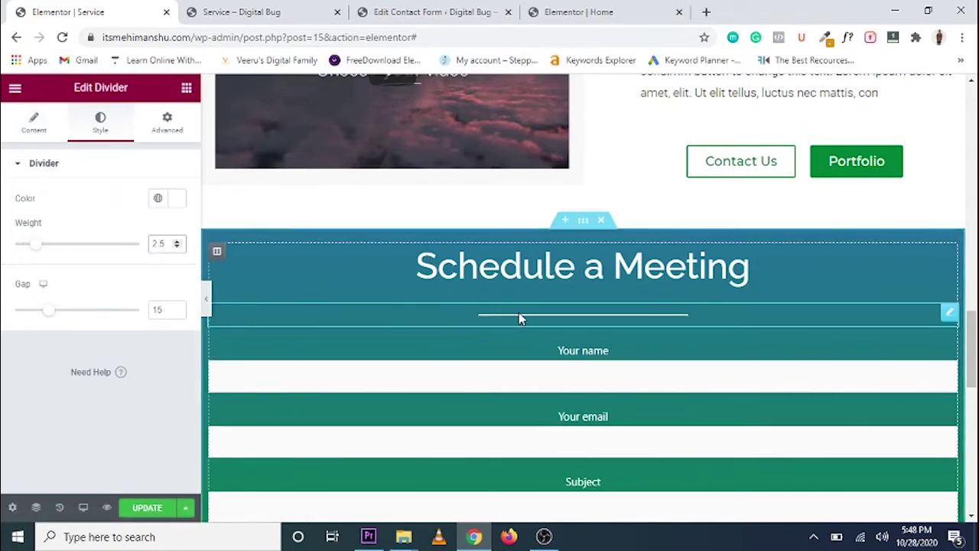
left_click_drag(32, 314, 7, 309)
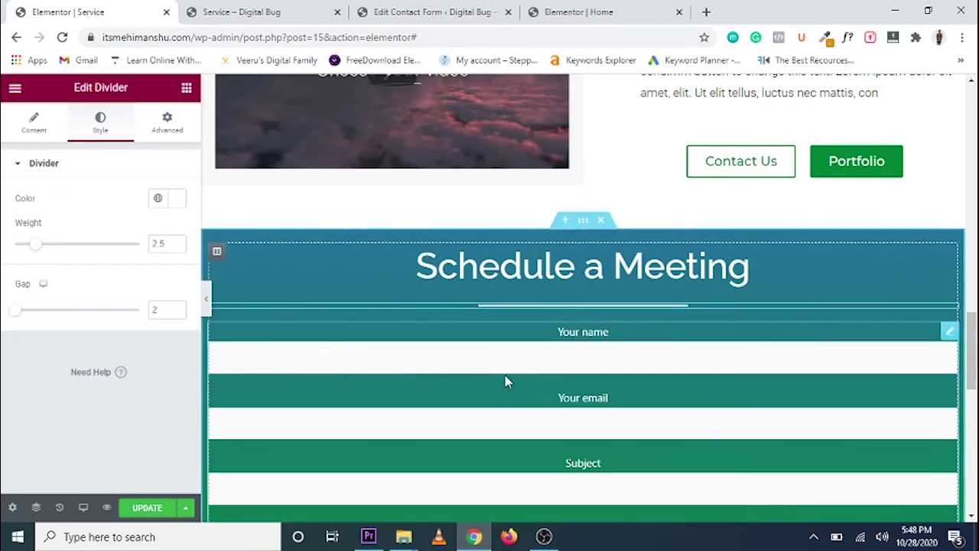
- Update the Service page and check the "Schedule a Meeting" section in the page's preview tab
scroll(357, 335, "down", 2)
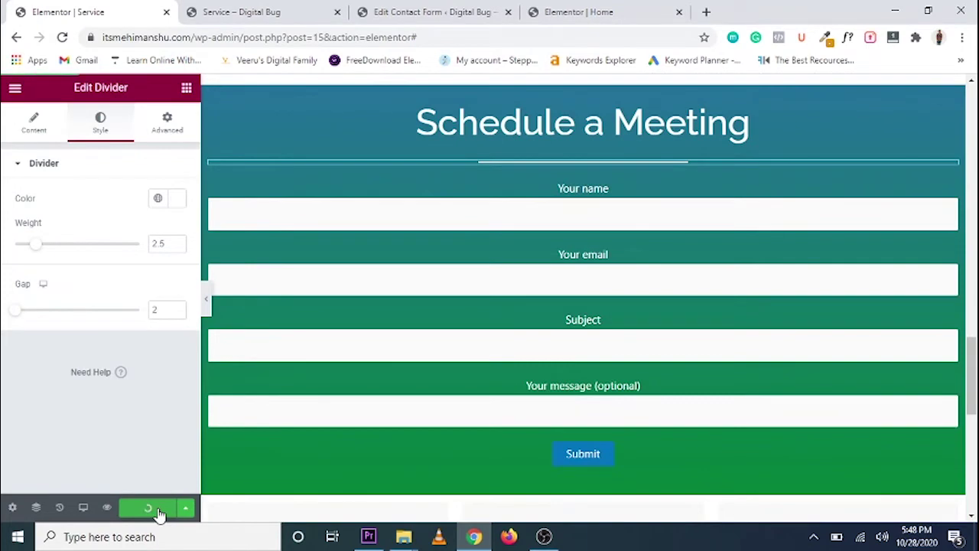
left_click(222, 12)
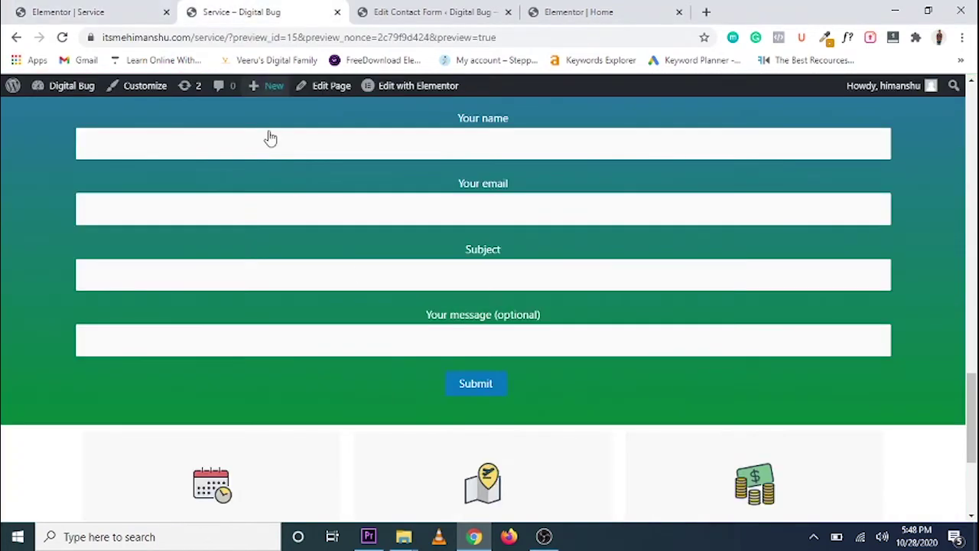
scroll(525, 374, "up", 3)
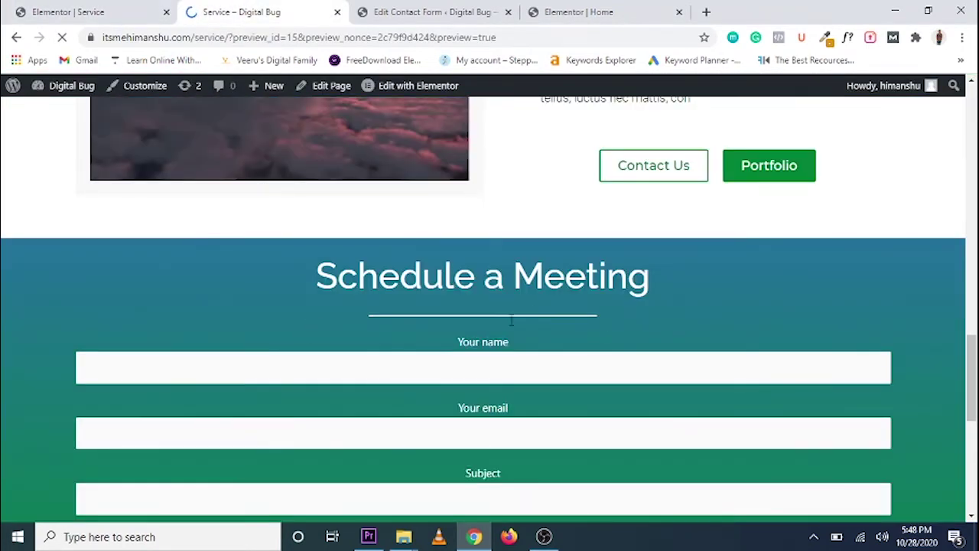
left_click(115, 11)
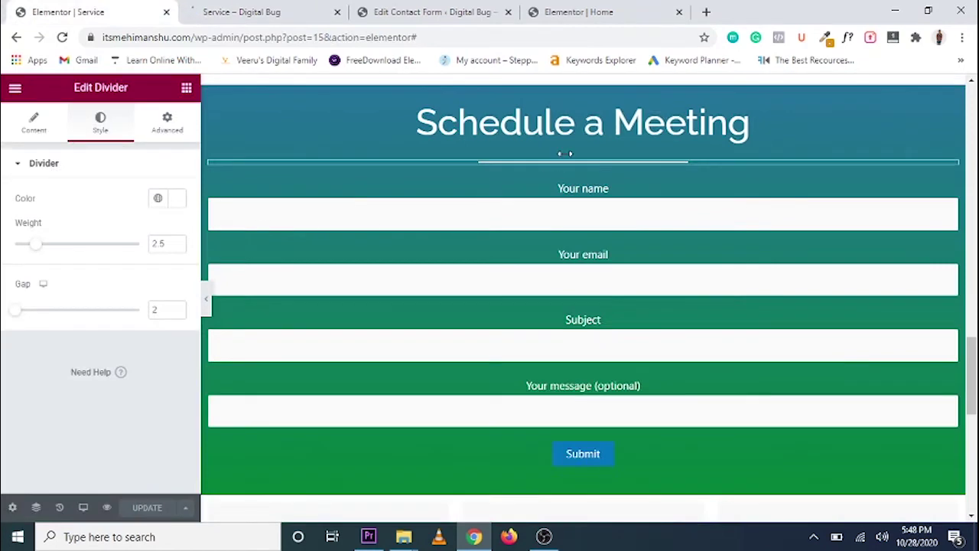
scroll(565, 153, "up", 1)
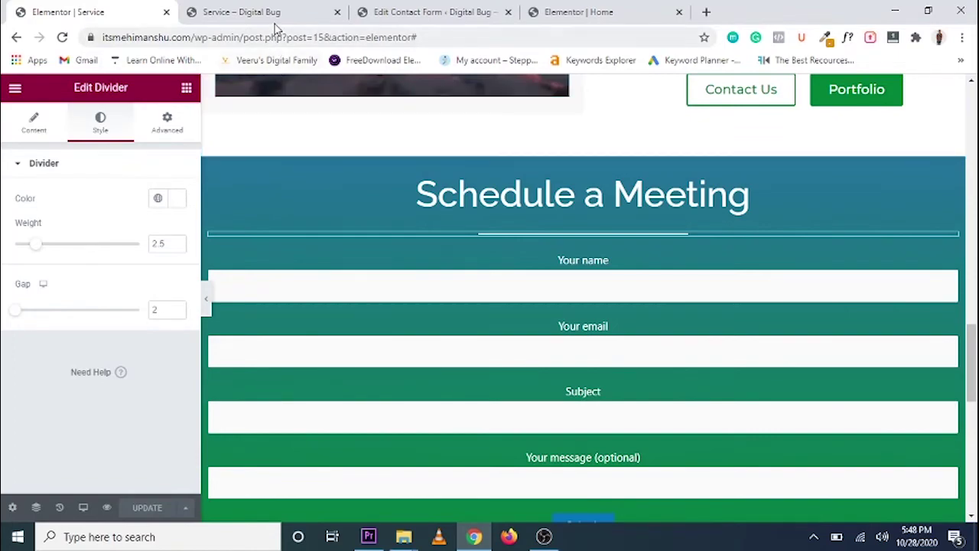
- Retitle the three card headings below the contact form as "Web Design", "Online Branding" and "SEO"
scroll(461, 265, "down", 8)
scroll(464, 199, "up", 5)
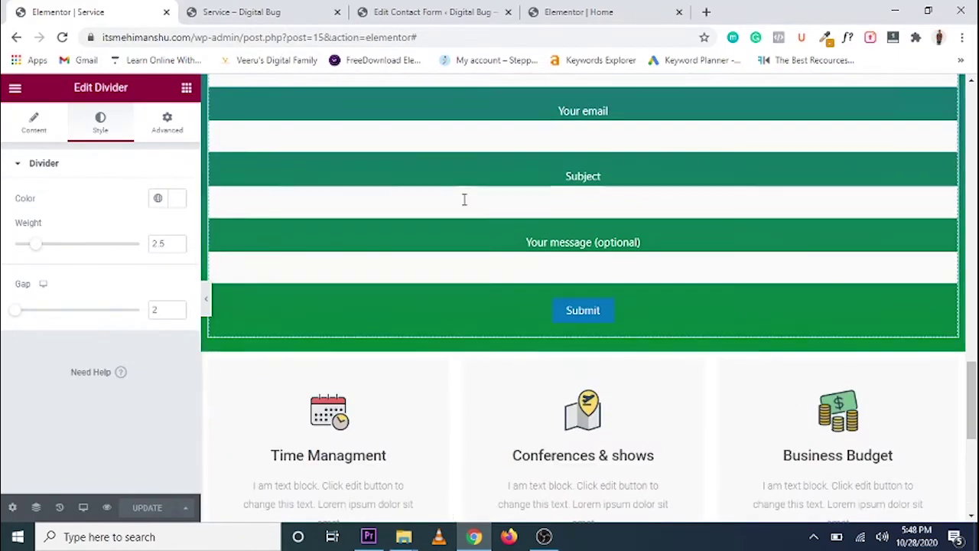
scroll(464, 199, "down", 3)
left_click(328, 243)
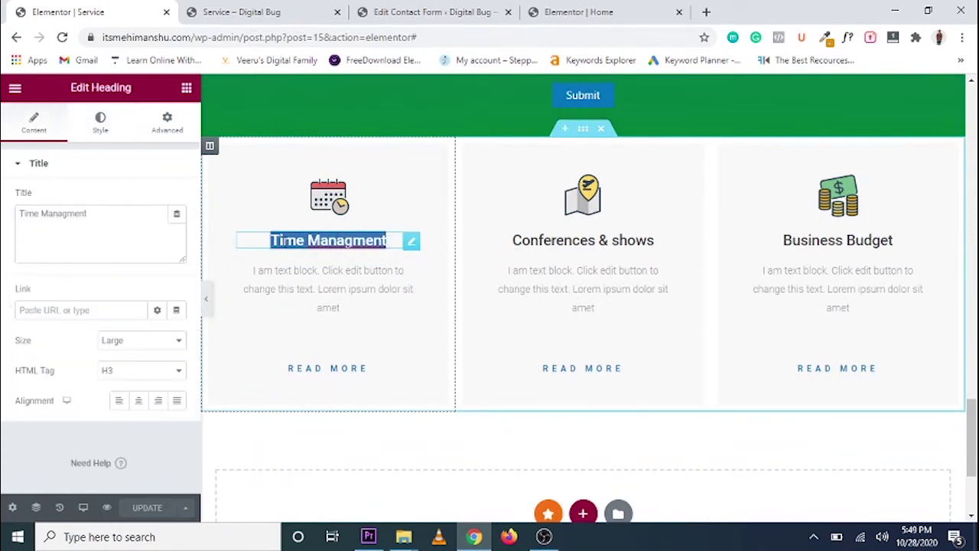
type("Web Design")
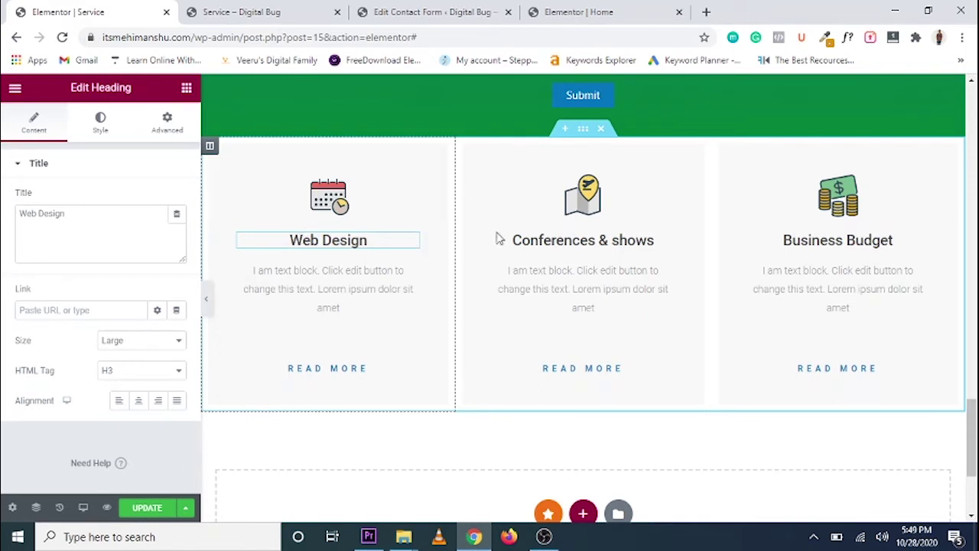
- Delete the placeholder text blocks from the Web Design, Online Branding and SEO cards below the form
right_click(361, 291)
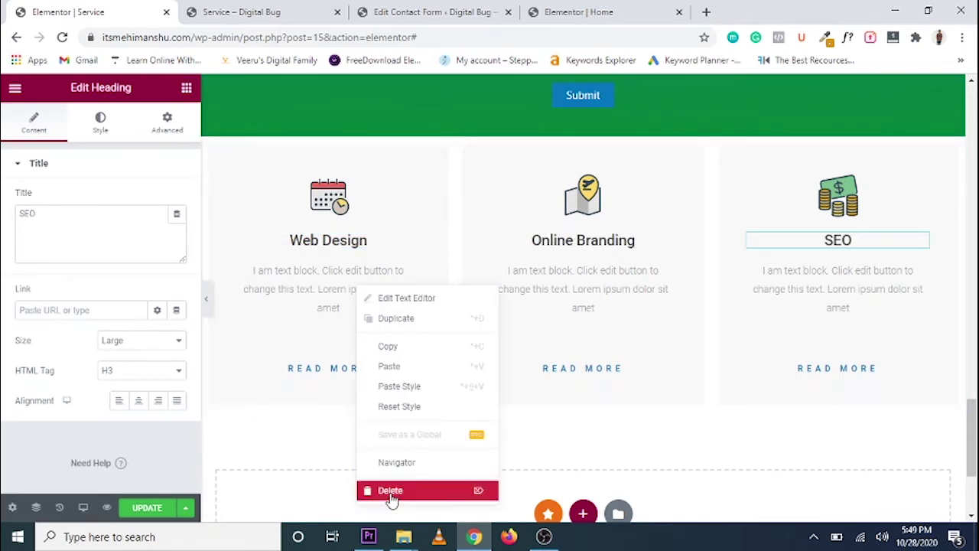
left_click(394, 490)
right_click(578, 277)
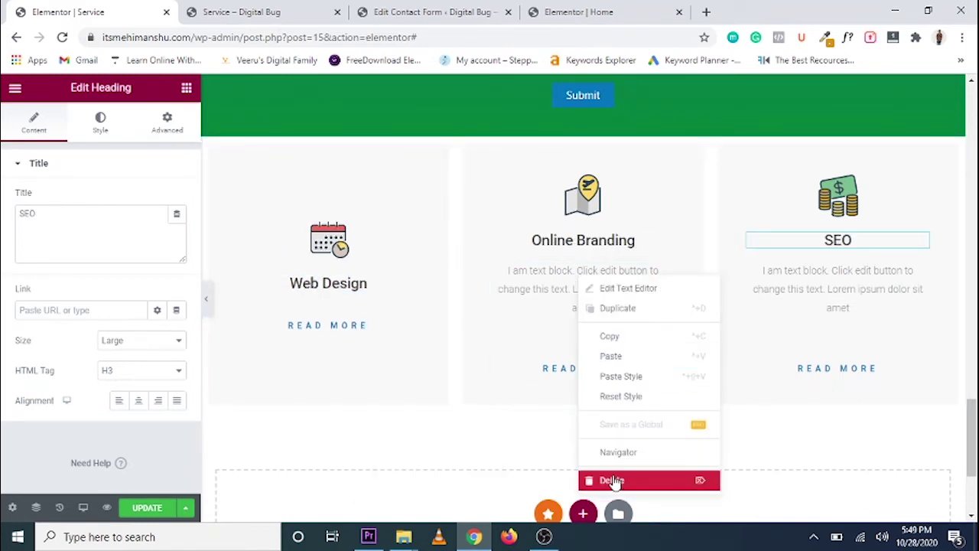
left_click(614, 481)
right_click(839, 283)
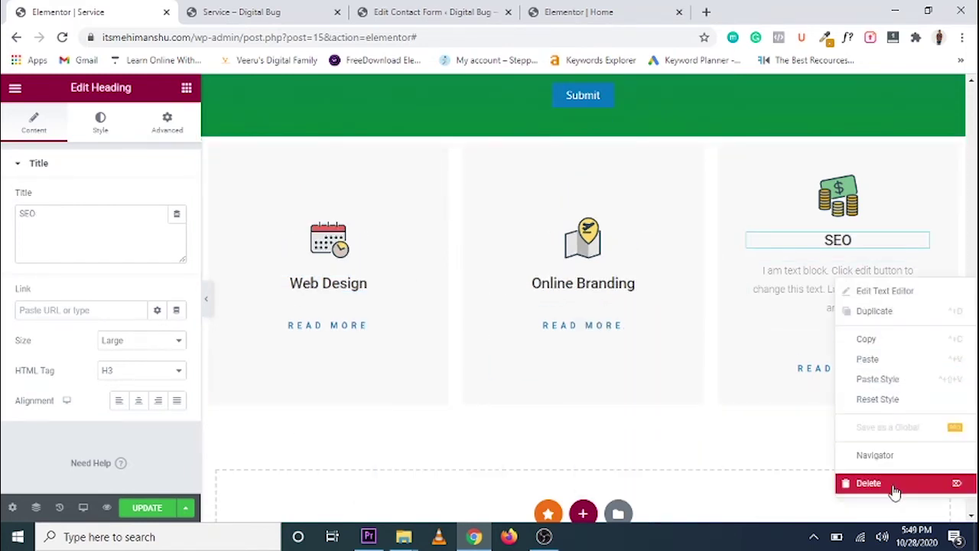
left_click(891, 484)
- Review the Service page's layout around the cards, contact form, Online Branding section and footer
scroll(558, 238, "up", 2)
scroll(404, 225, "down", 2)
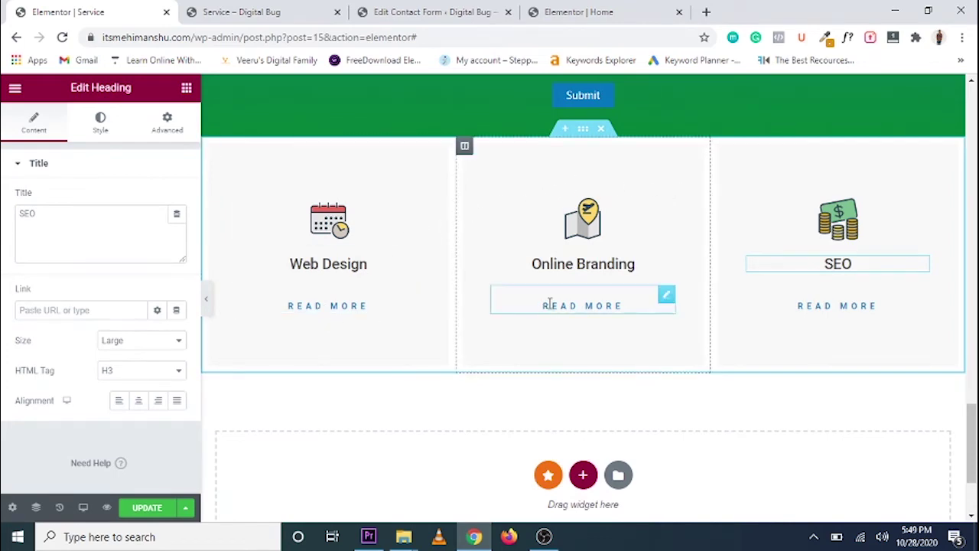
scroll(581, 298, "up", 4)
scroll(612, 153, "down", 3)
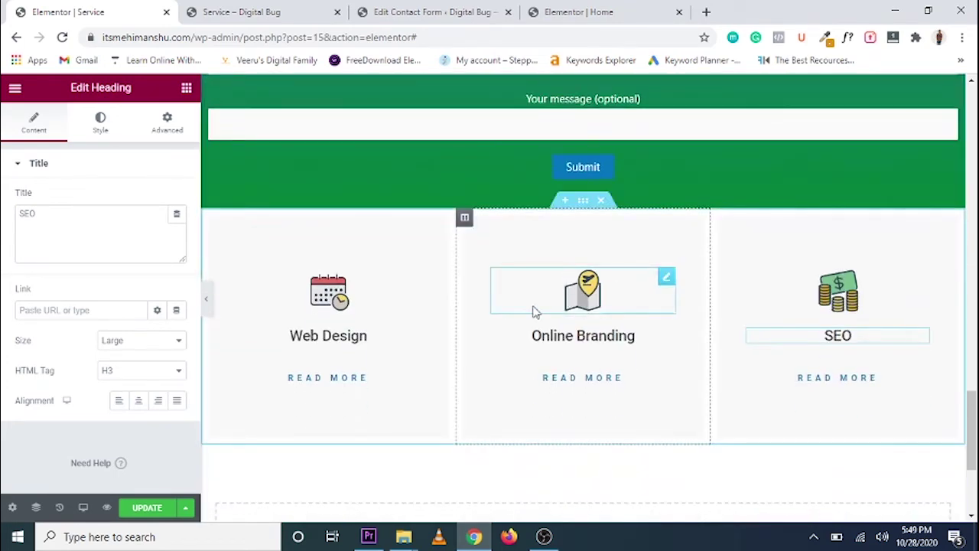
scroll(533, 311, "up", 6)
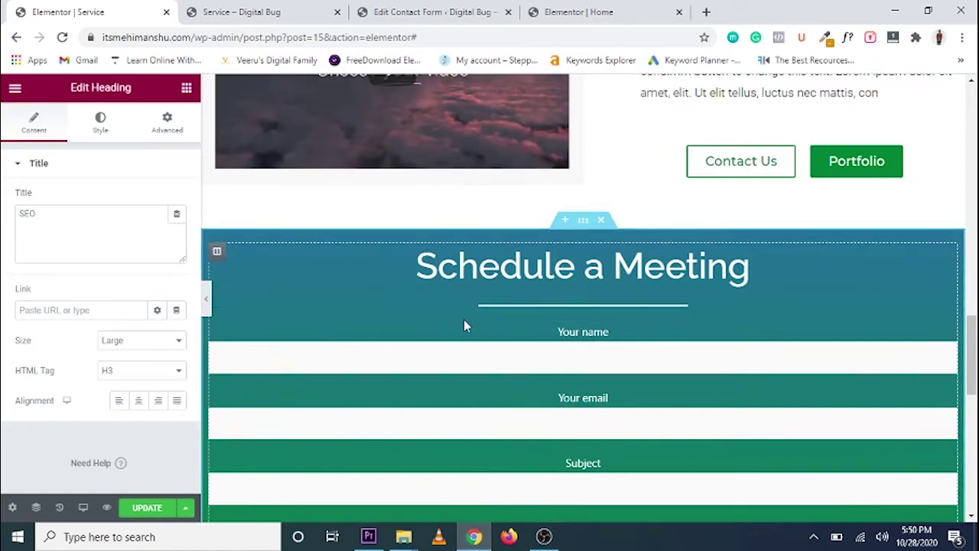
scroll(462, 325, "up", 8)
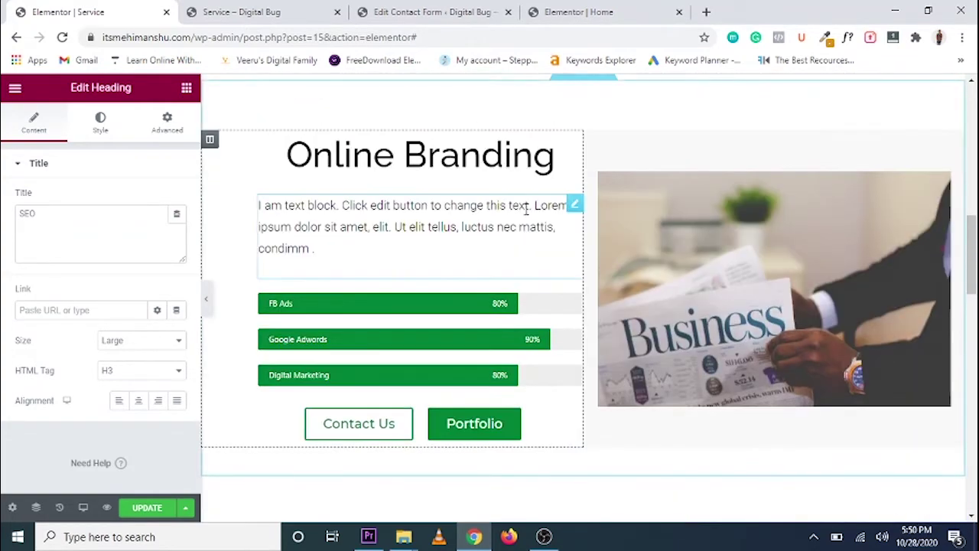
scroll(484, 284, "down", 6)
scroll(483, 284, "down", 4)
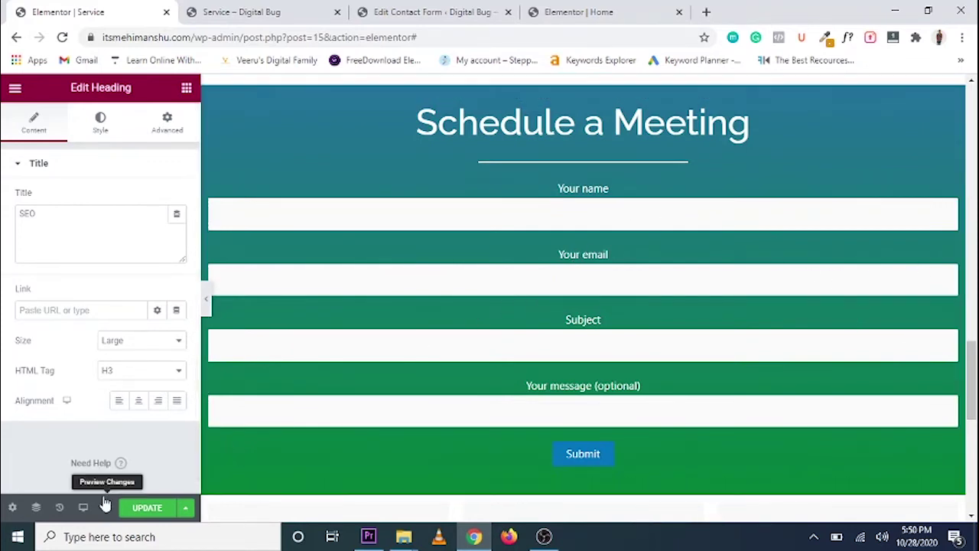
scroll(395, 332, "down", 5)
scroll(568, 306, "down", 3)
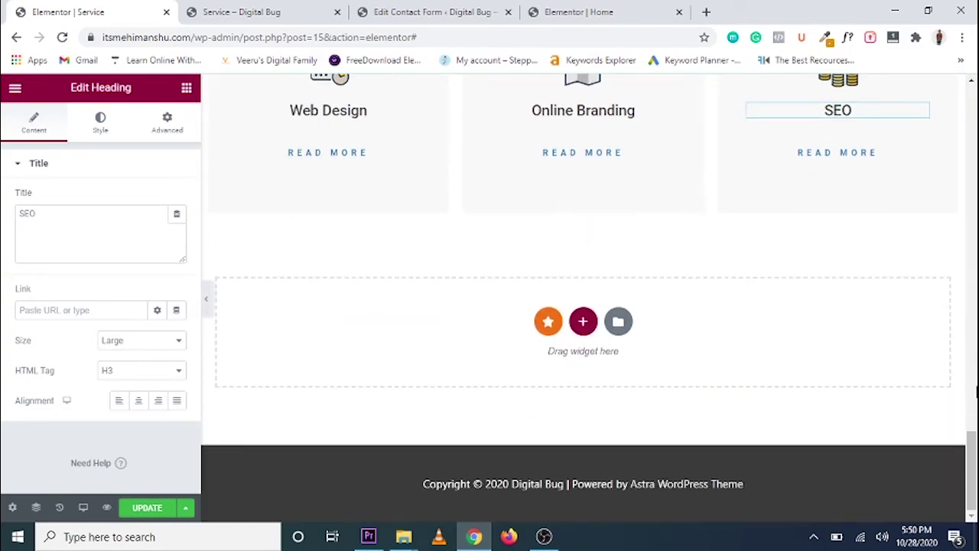
- Recheck the Service page from the "Our services" header and update it
left_click_drag(973, 432, 972, 84)
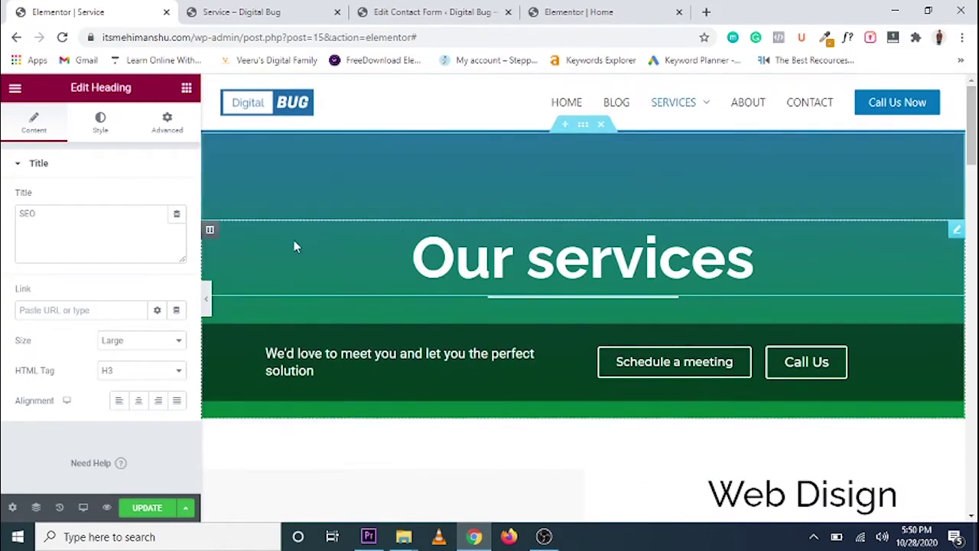
scroll(496, 341, "down", 4)
scroll(495, 340, "down", 2)
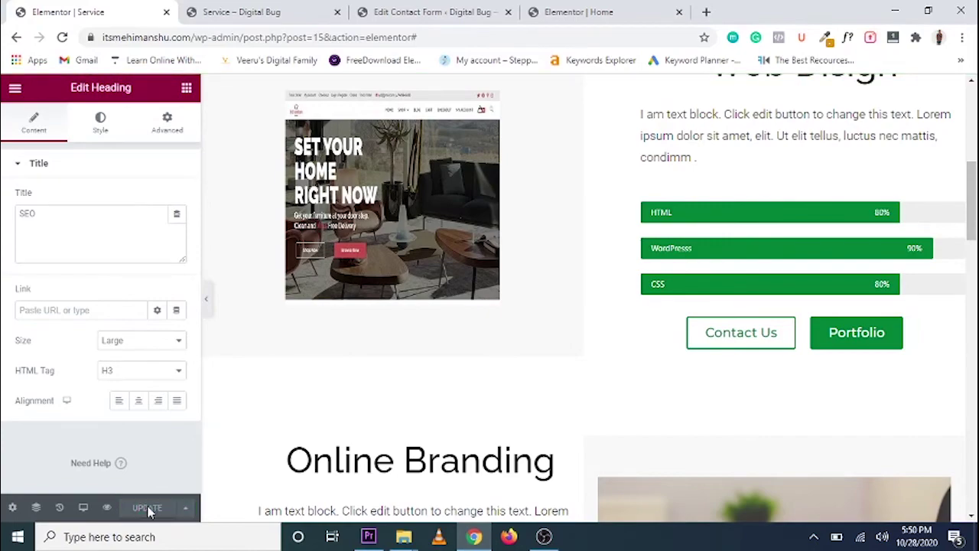
- Switch to the tablet preview and examine how the service sections and contact form are laid out
scroll(529, 284, "up", 8)
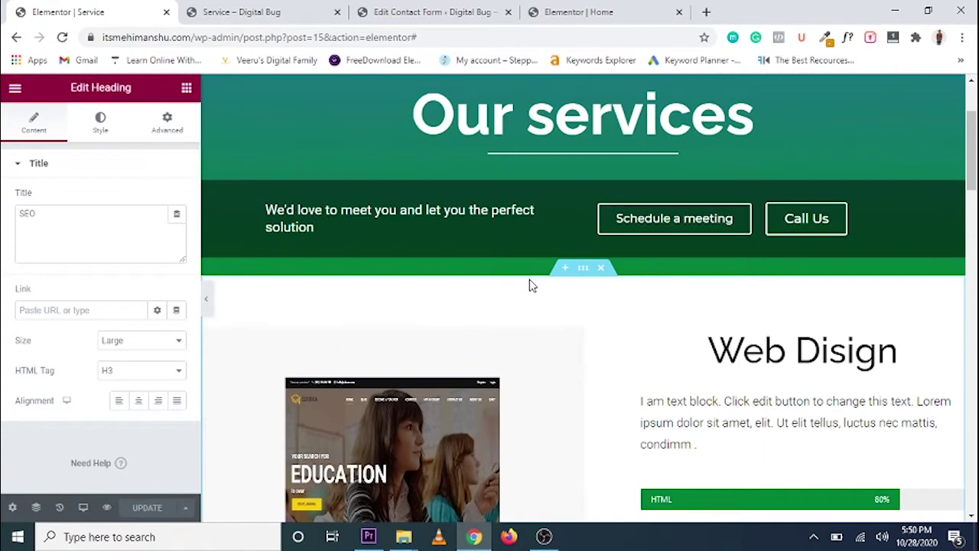
scroll(583, 298, "down", 10)
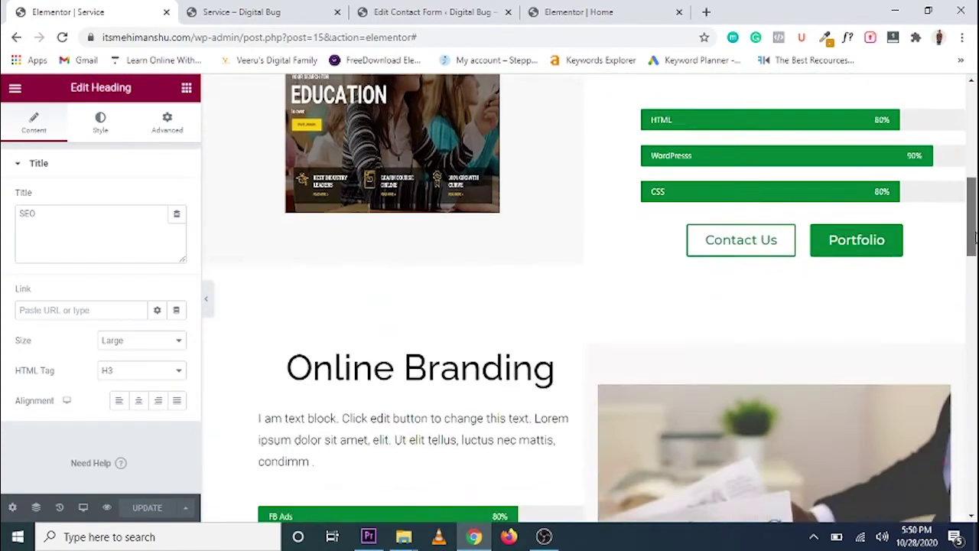
scroll(583, 299, "up", 7)
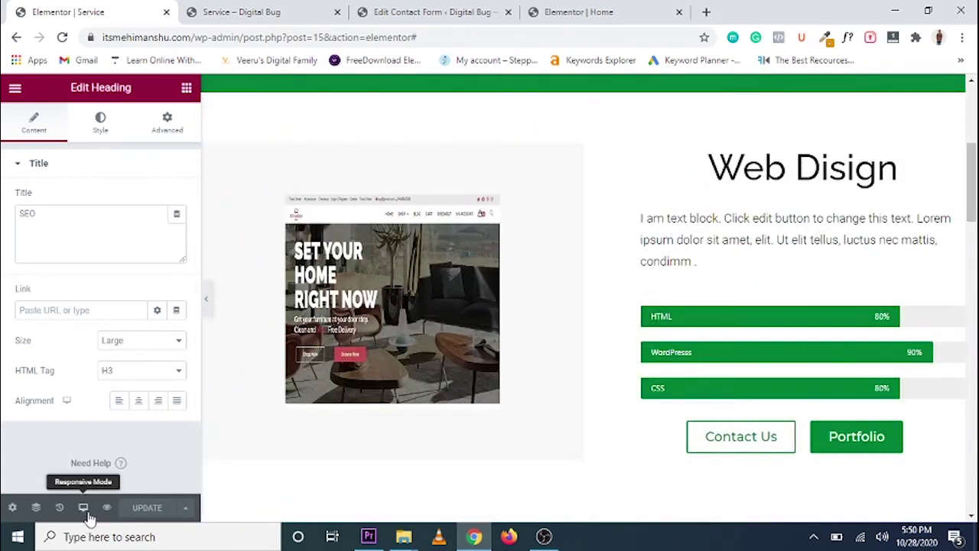
left_click(83, 507)
left_click(68, 451)
scroll(918, 273, "down", 10)
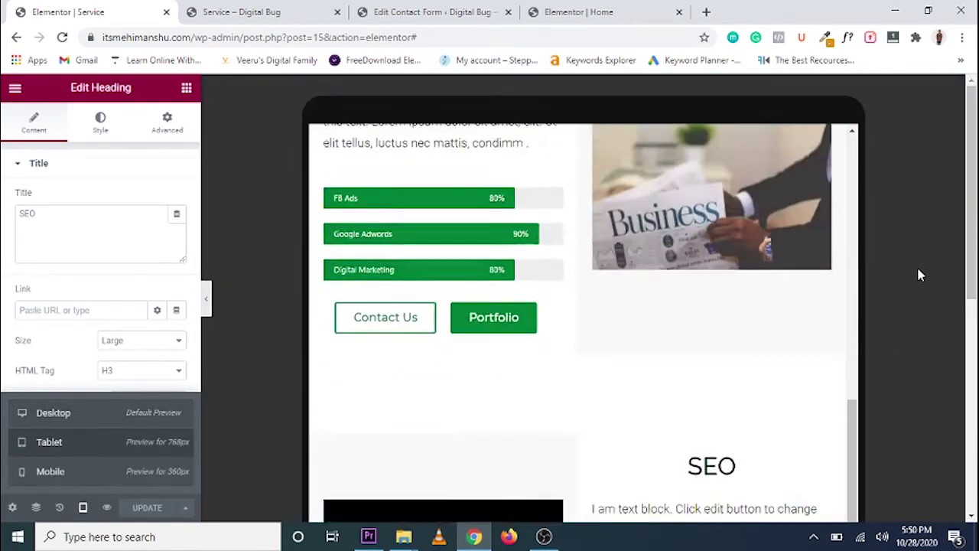
scroll(805, 427, "up", 10)
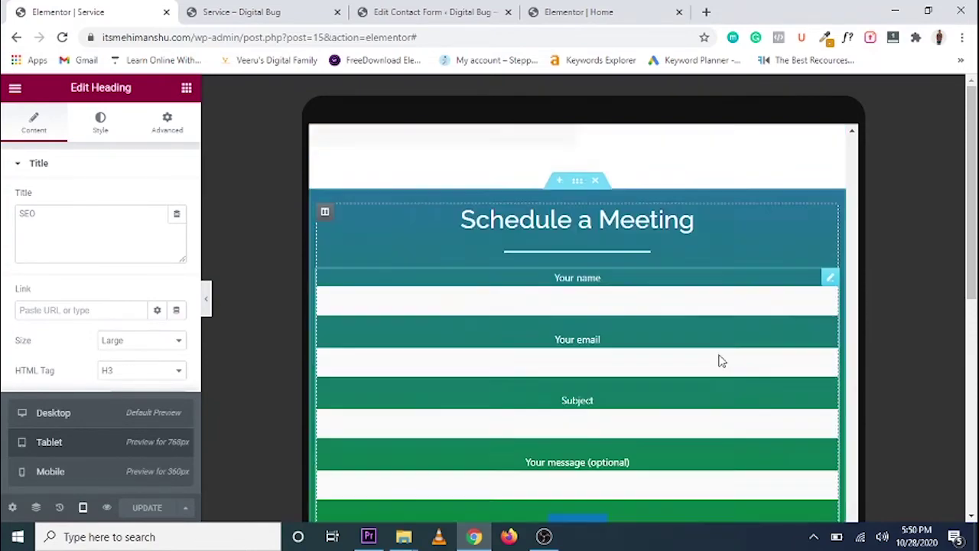
scroll(713, 349, "down", 5)
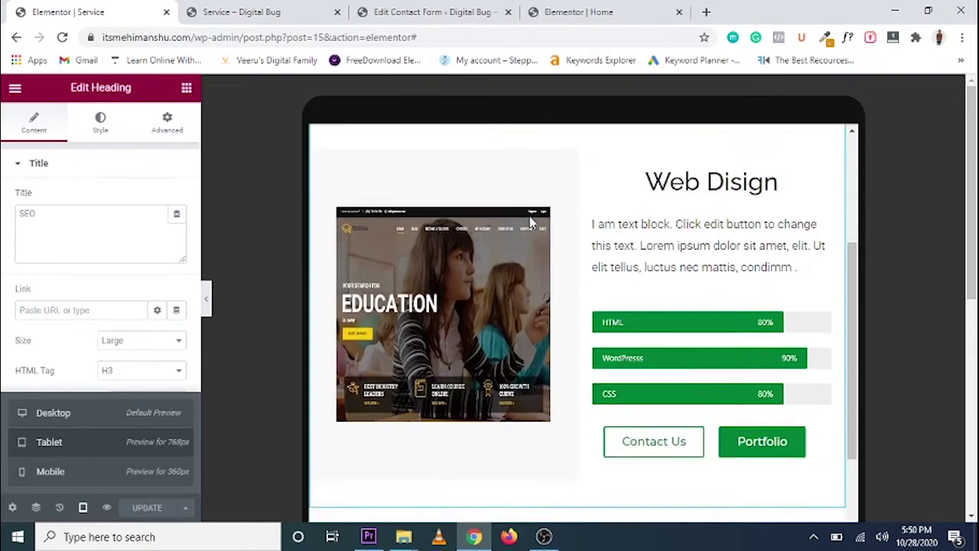
scroll(546, 208, "up", 2)
scroll(567, 332, "up", 6)
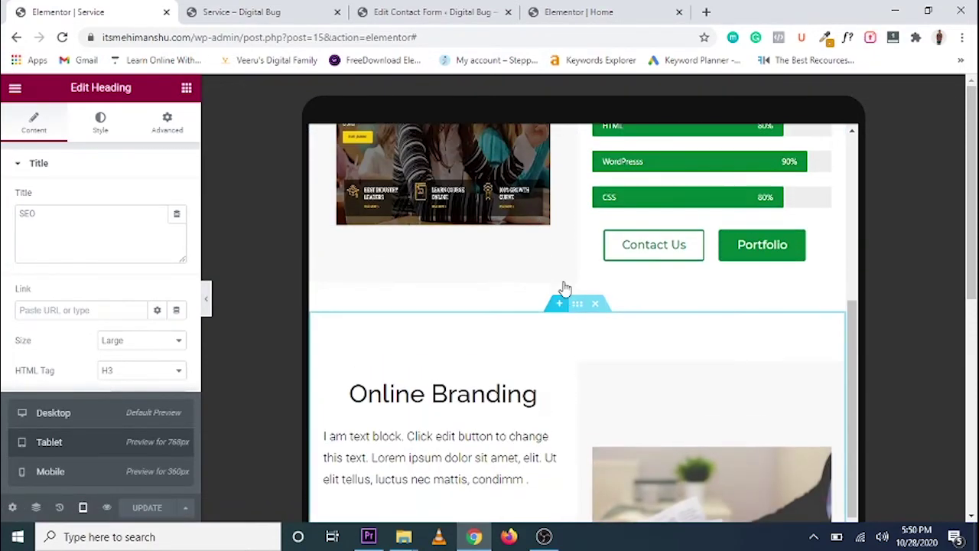
scroll(579, 269, "down", 6)
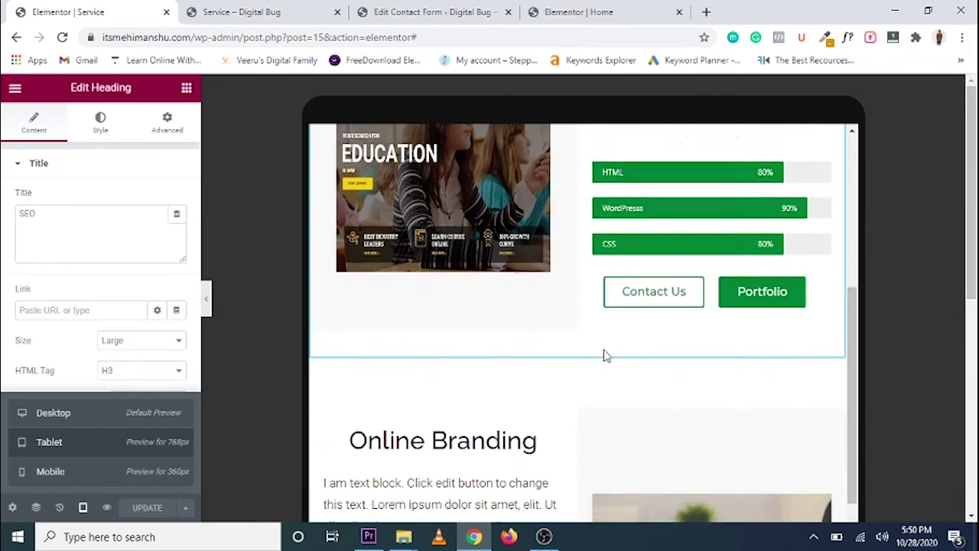
scroll(523, 208, "up", 2)
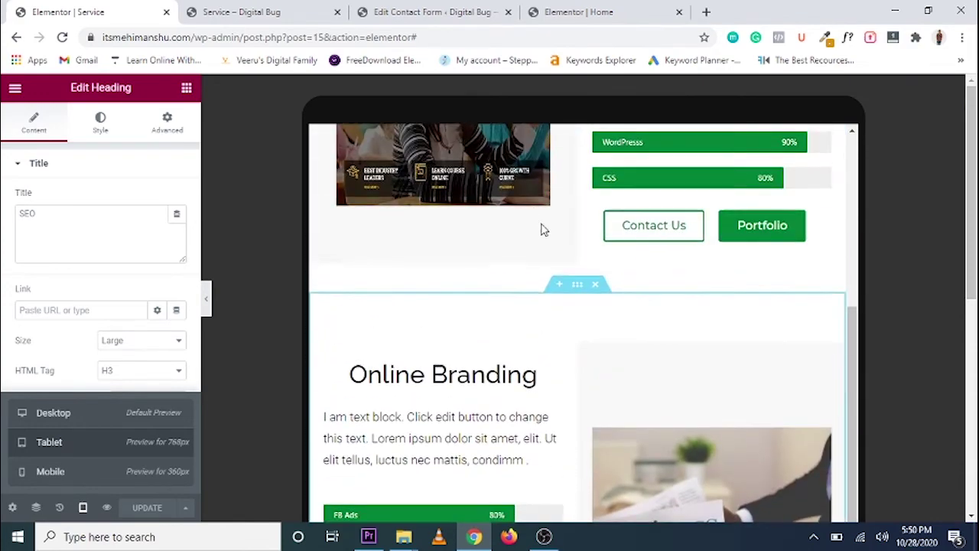
- Return to the desktop preview and look over the page up to the "Our services" header
left_click(75, 414)
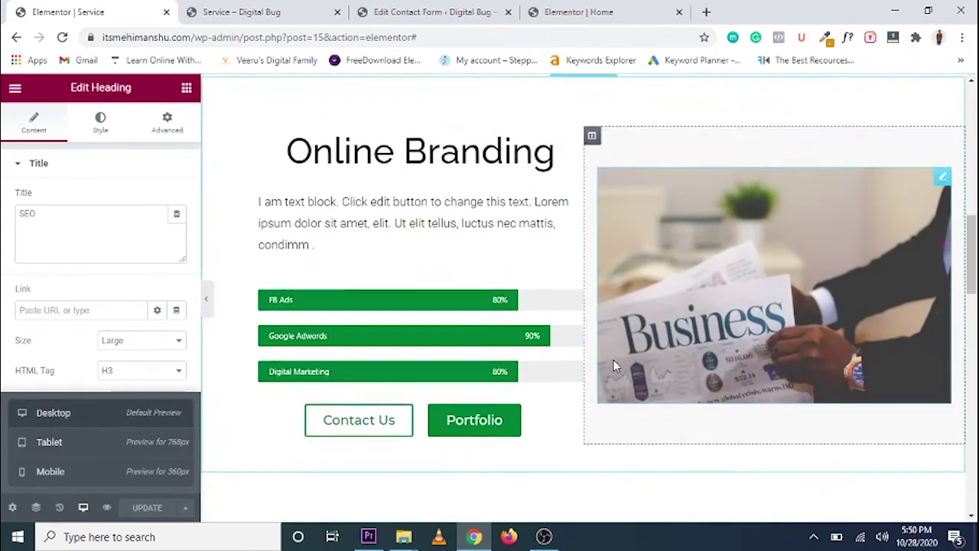
scroll(604, 348, "up", 15)
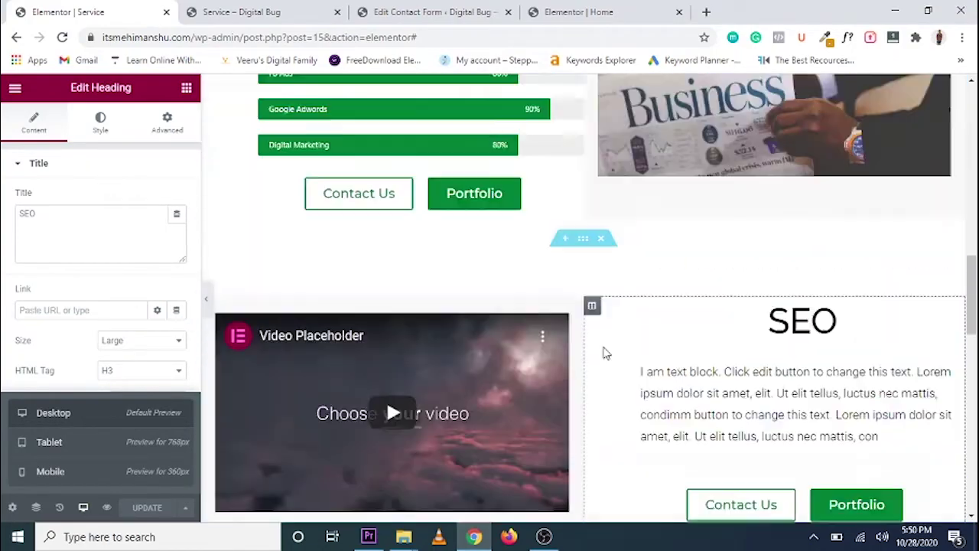
scroll(603, 340, "up", 4)
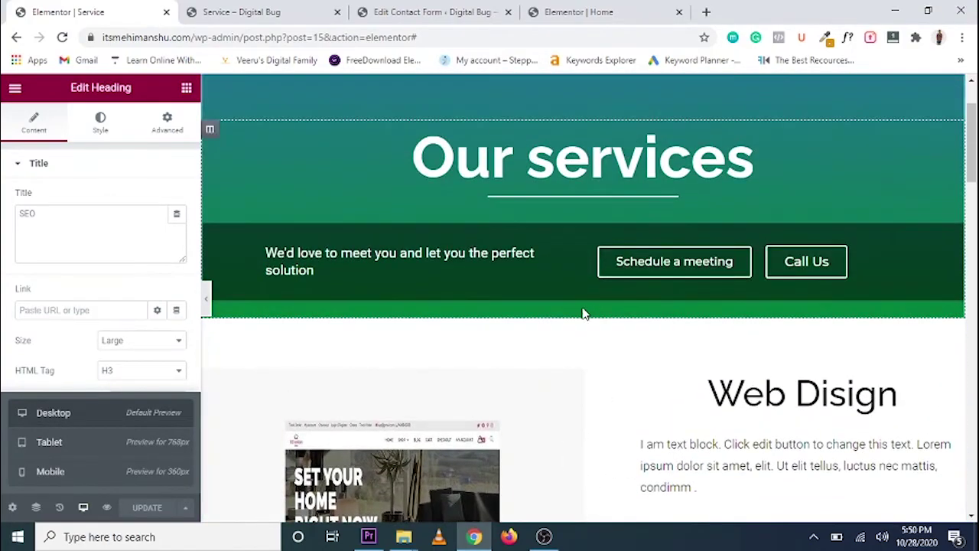
- Set the top and bottom padding of the "Web Disign" section to 20 px
right_click(582, 321)
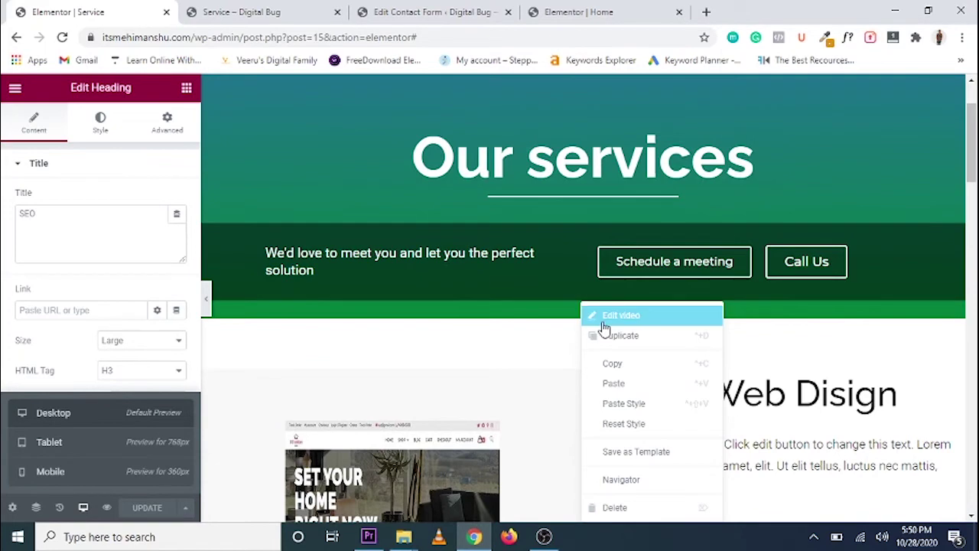
left_click(604, 322)
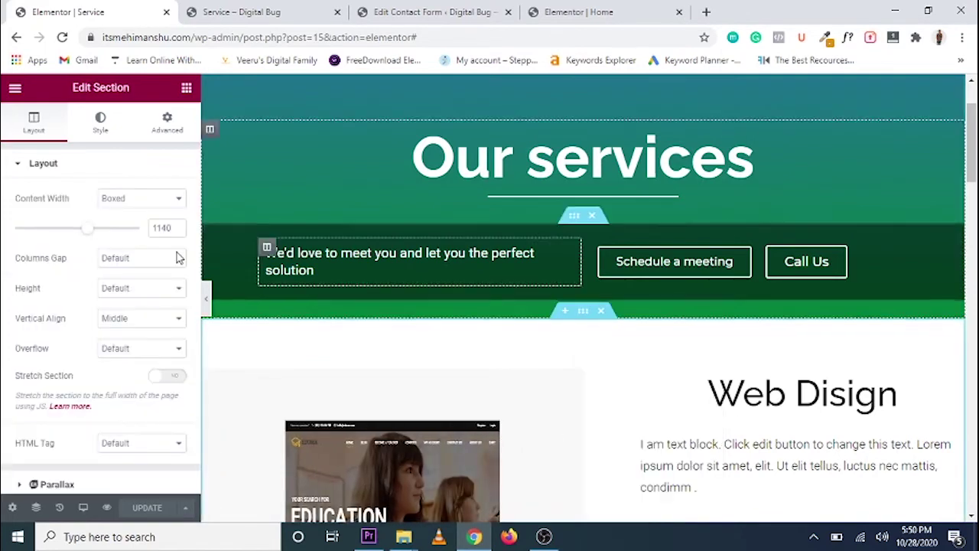
left_click(169, 124)
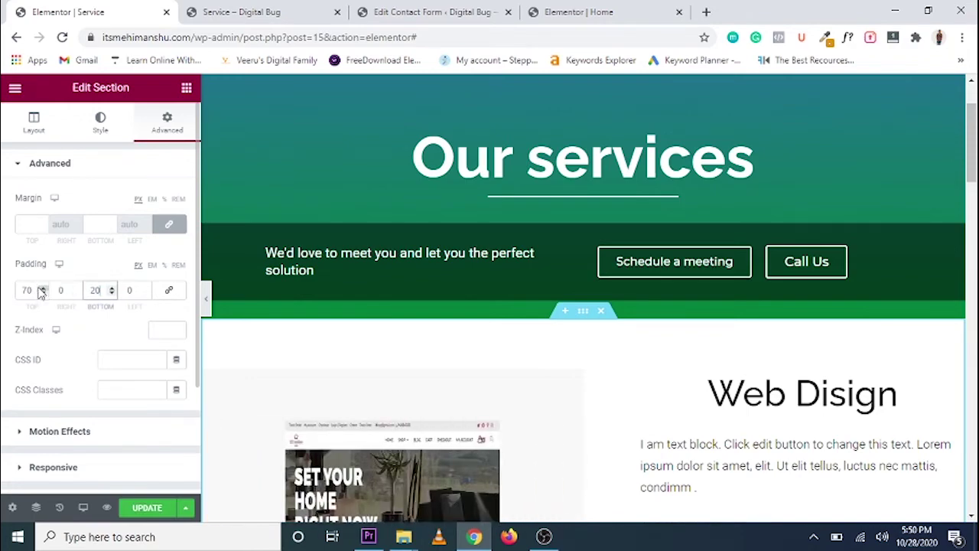
type("20")
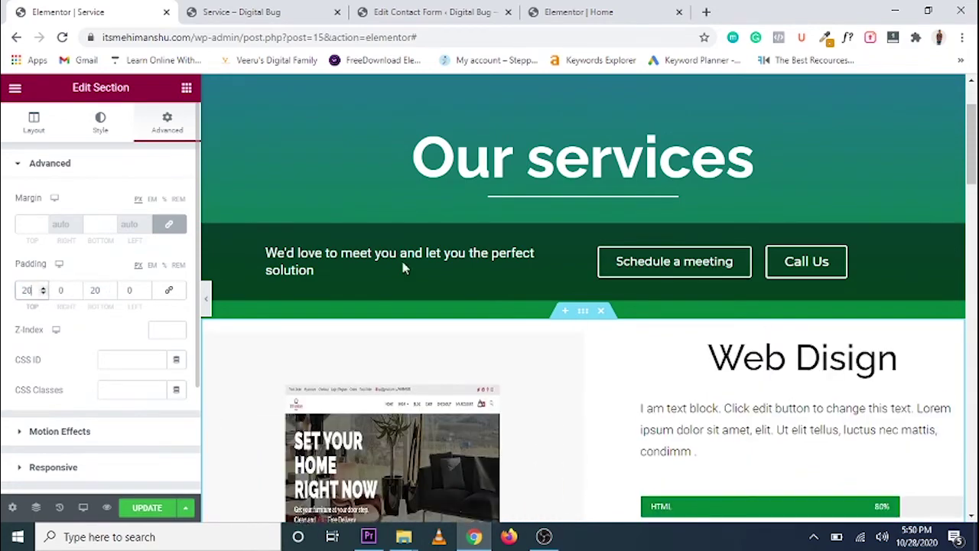
scroll(640, 254, "down", 7)
scroll(526, 284, "up", 3)
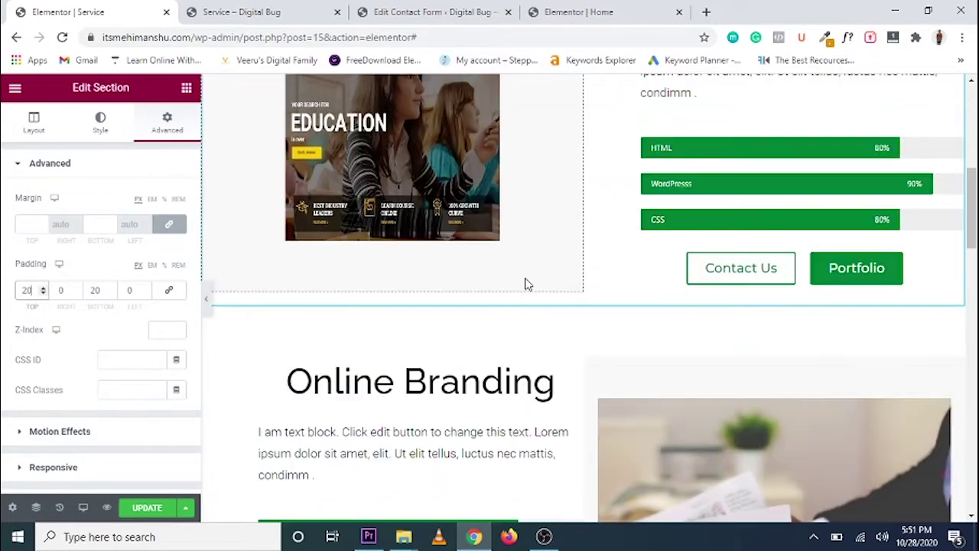
- Copy the "Web Disign" section and paste its style onto the Online Branding and SEO sections
scroll(526, 284, "up", 4)
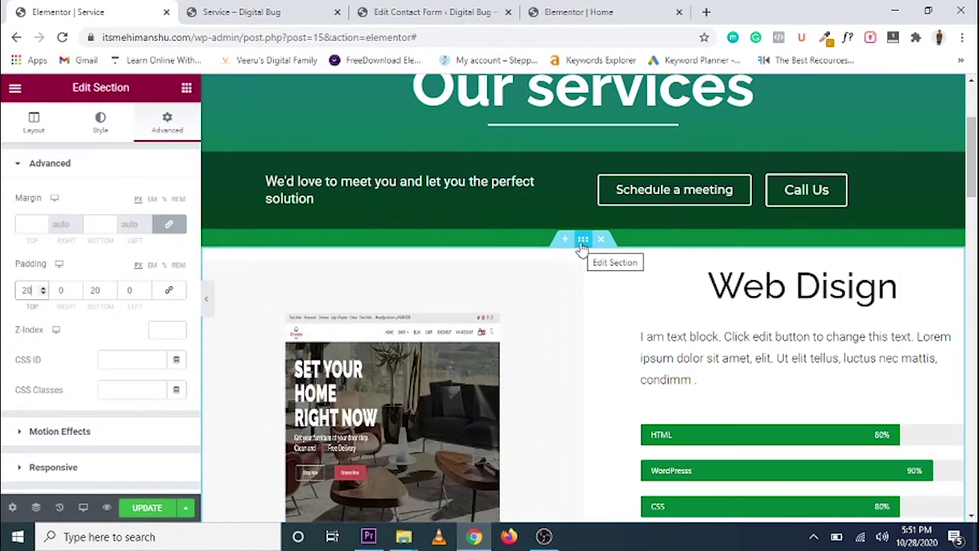
right_click(581, 248)
left_click(627, 299)
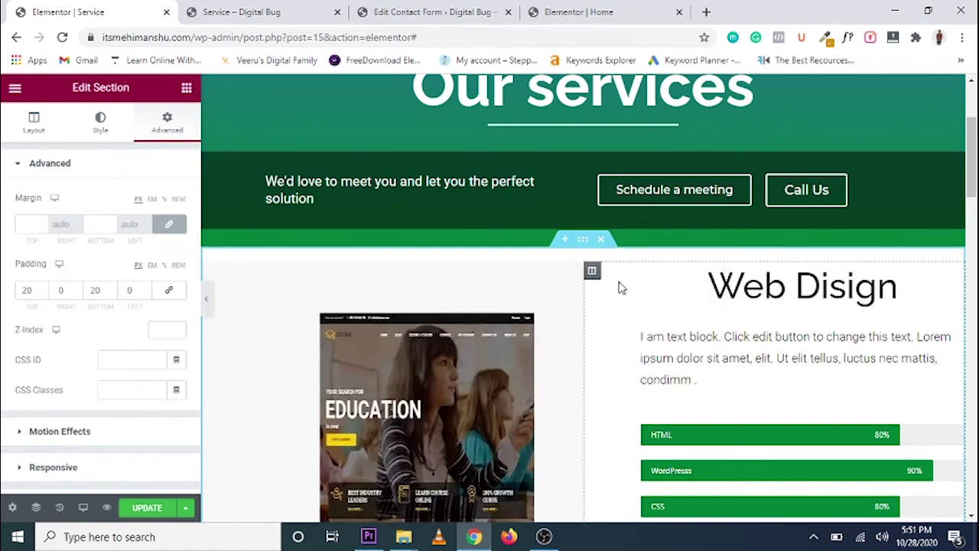
scroll(569, 342, "down", 4)
right_click(582, 312)
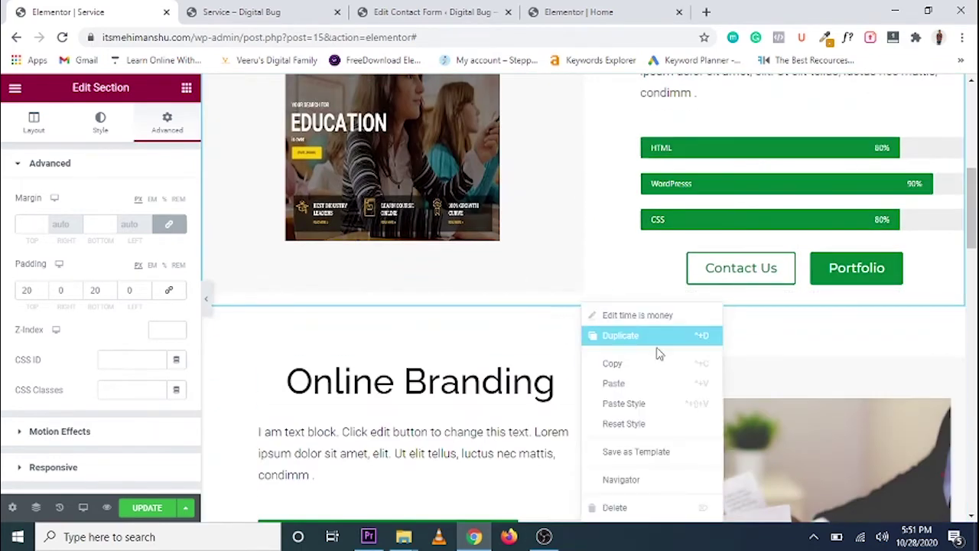
left_click(642, 406)
scroll(621, 352, "down", 4)
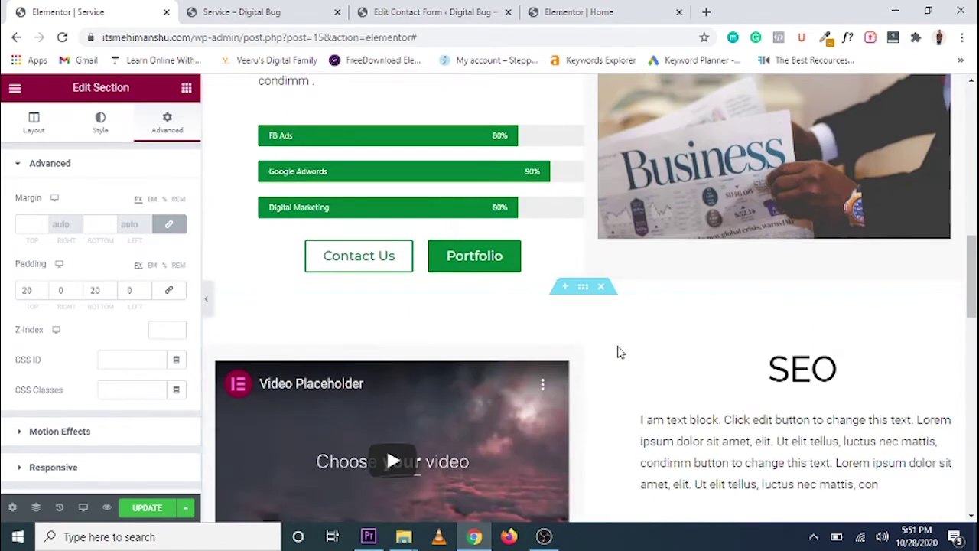
right_click(584, 292)
left_click(647, 388)
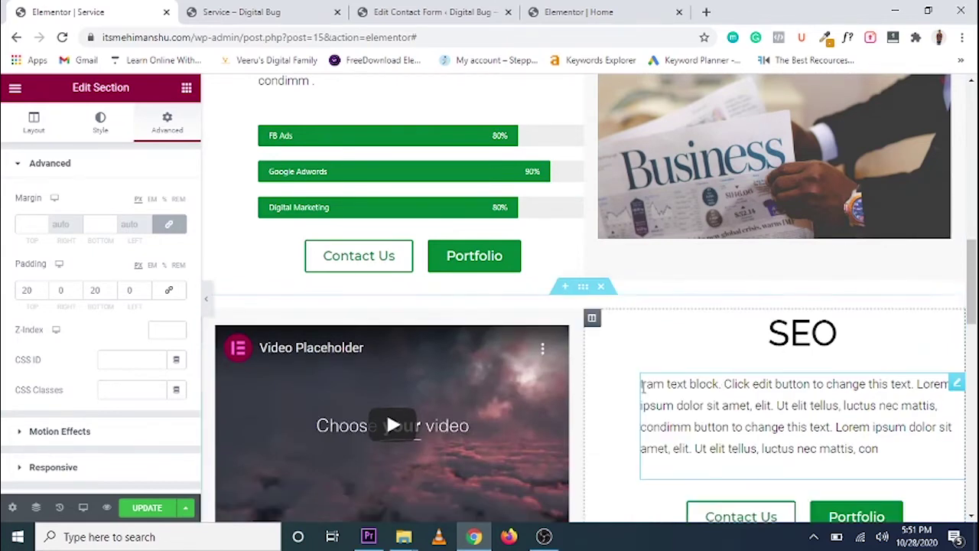
- Switch to the mobile preview and examine how the Web Disign and Online Branding sections are laid out
scroll(601, 339, "down", 2)
scroll(601, 338, "down", 3)
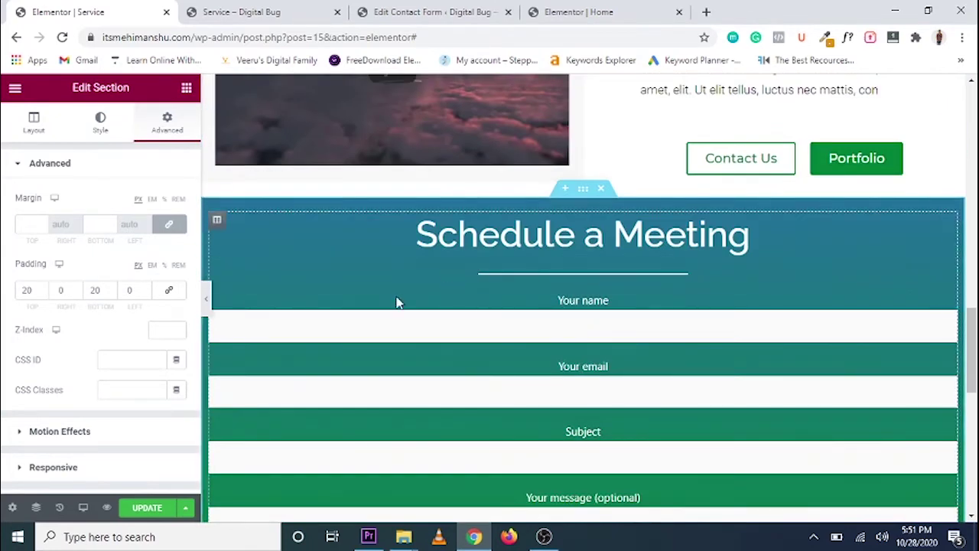
left_click(82, 507)
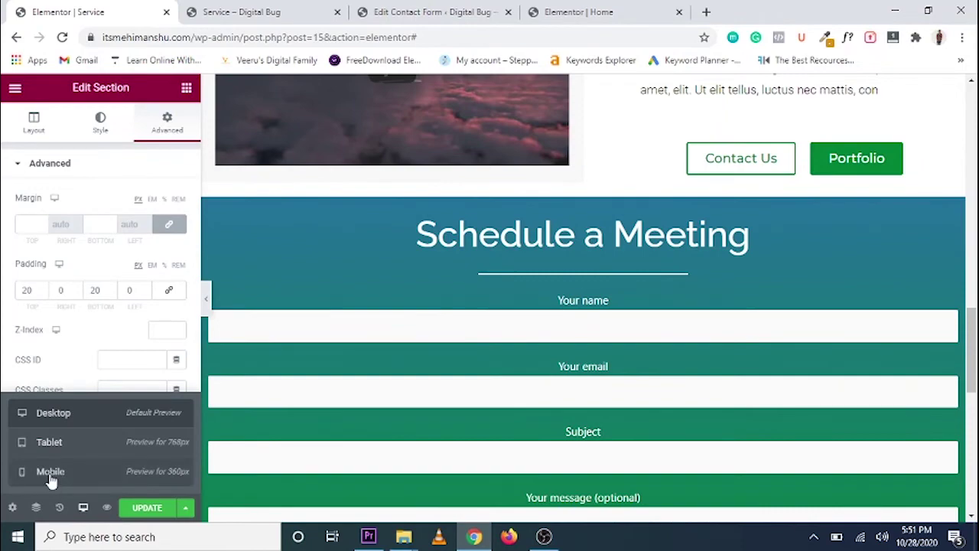
left_click(49, 472)
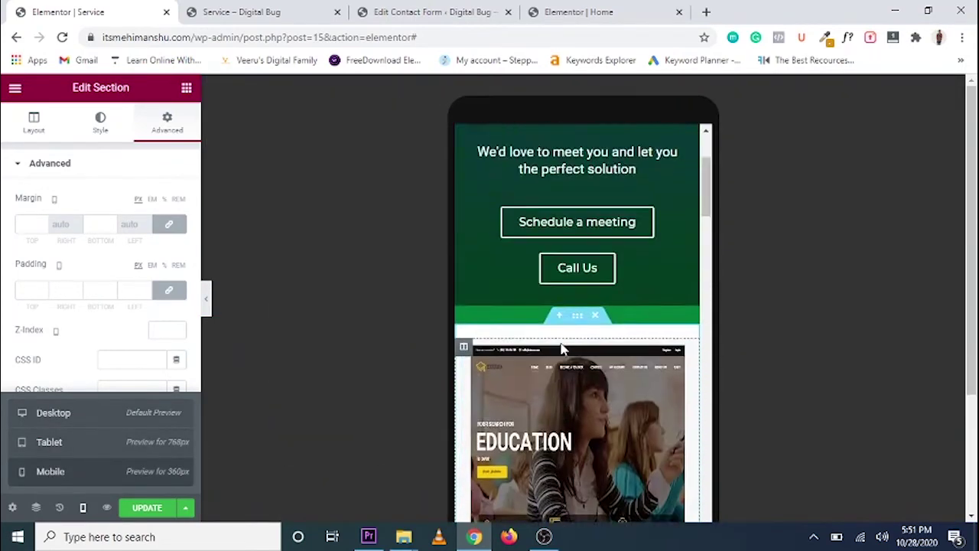
scroll(617, 246, "down", 5)
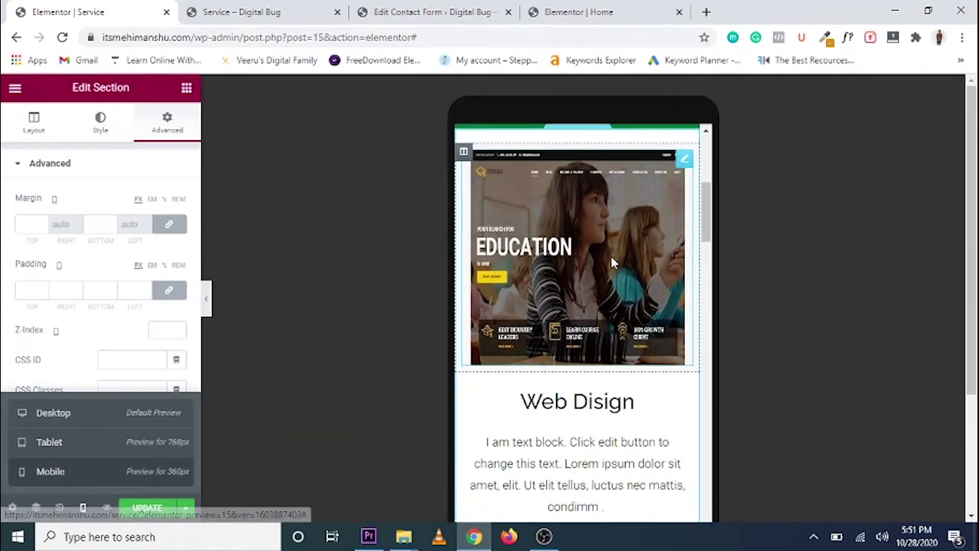
scroll(612, 262, "down", 8)
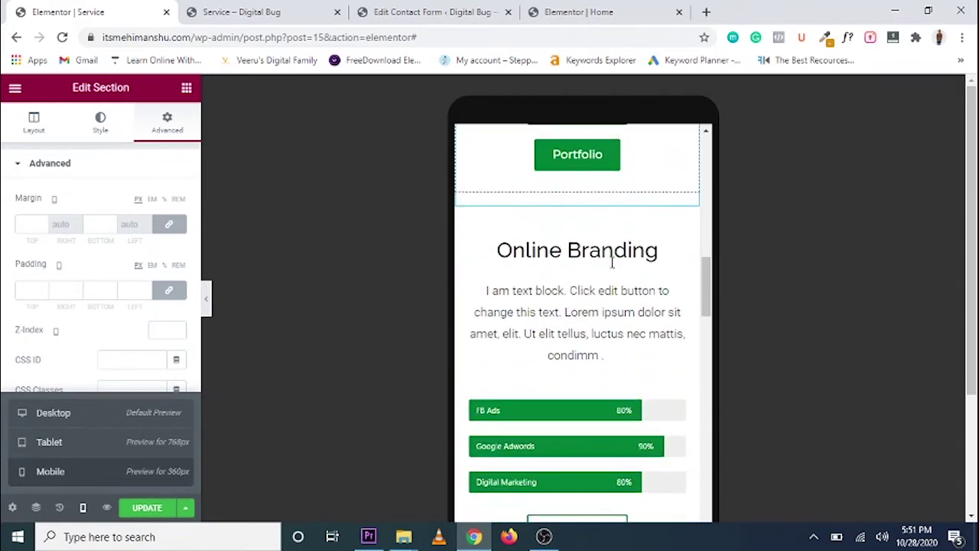
scroll(600, 258, "up", 4)
scroll(596, 287, "down", 5)
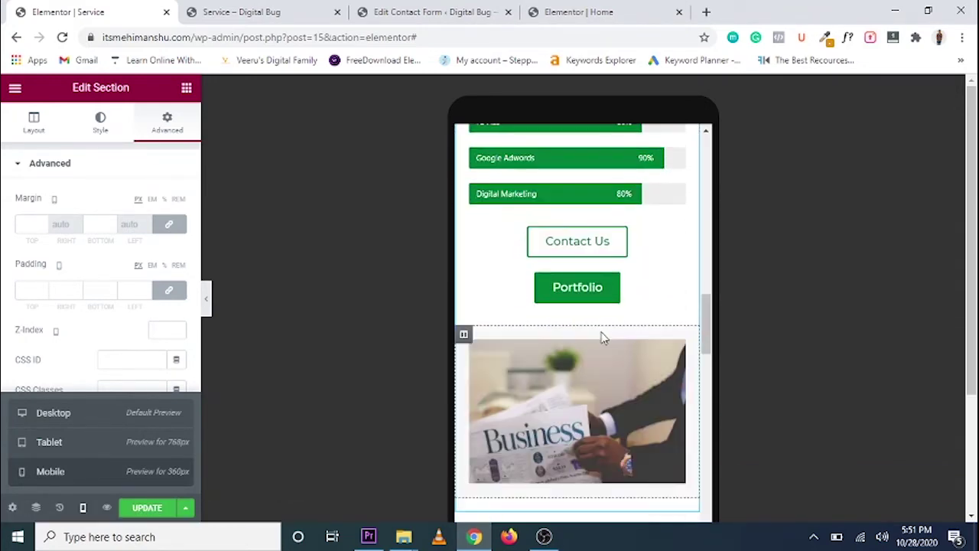
scroll(609, 283, "up", 8)
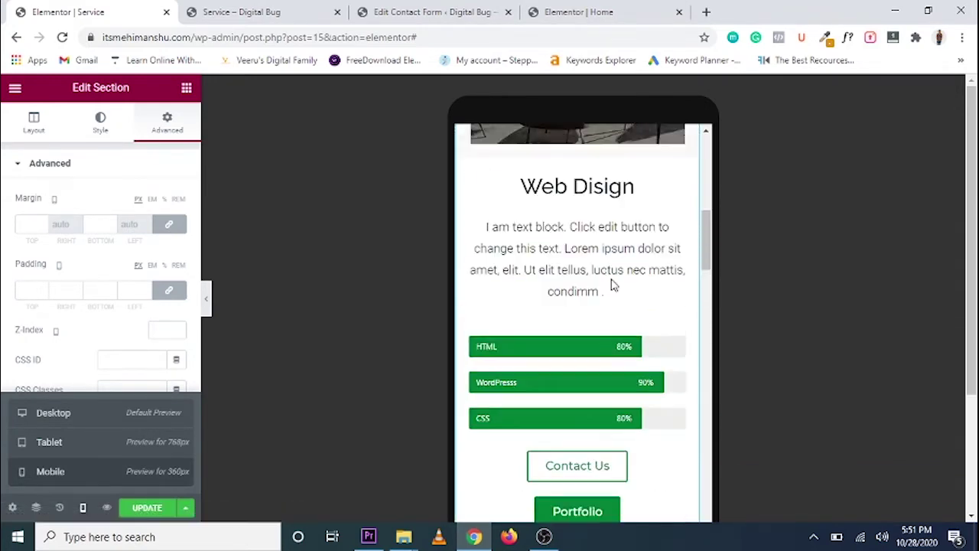
scroll(611, 285, "down", 4)
scroll(611, 283, "up", 4)
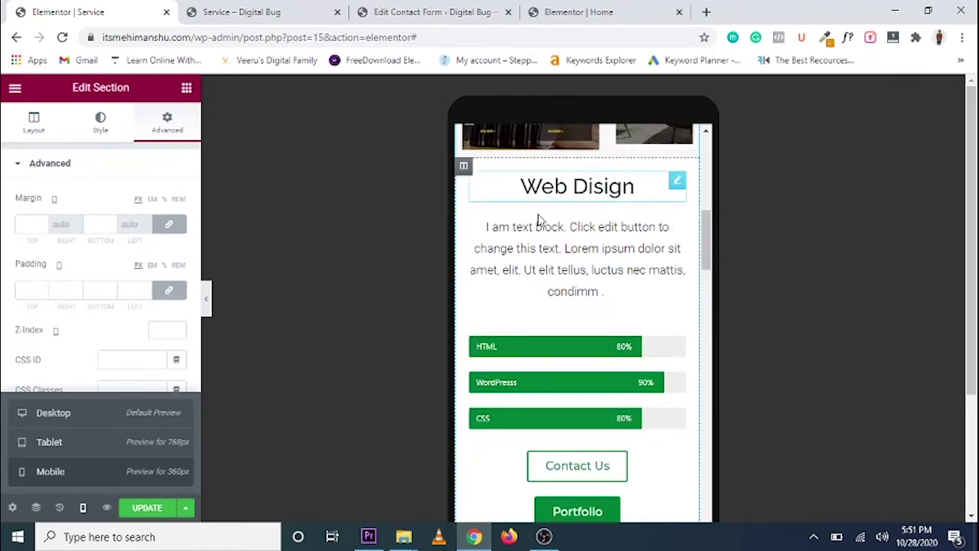
- Return to the desktop preview and correct the first service heading to "Web Design"
left_click(82, 507)
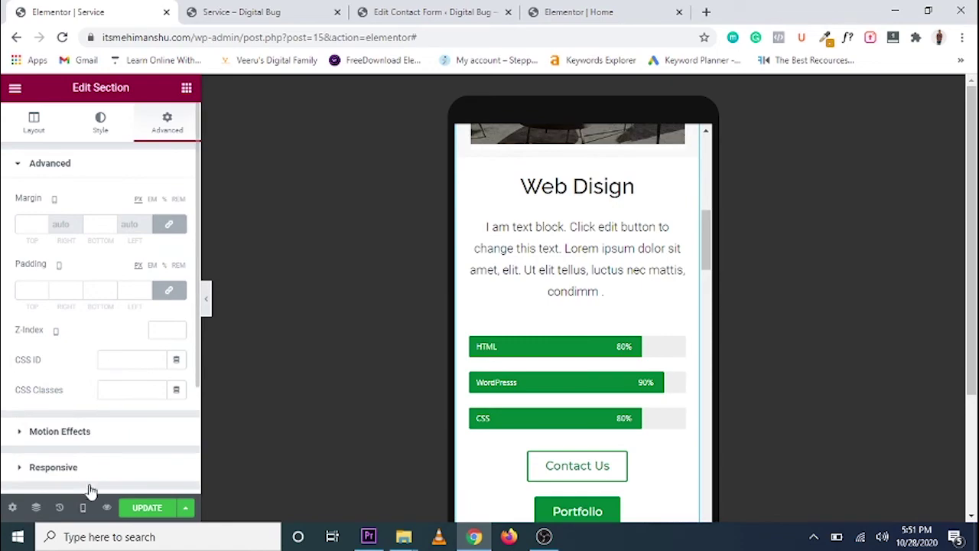
mouse_move(84, 496)
left_click(52, 413)
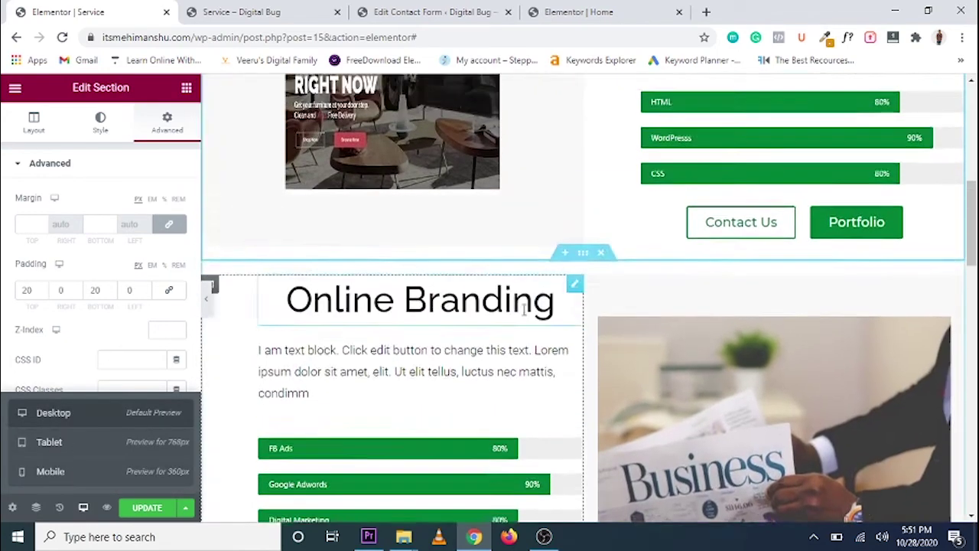
left_click(835, 337)
key("BackSpace")
type("eb Design")
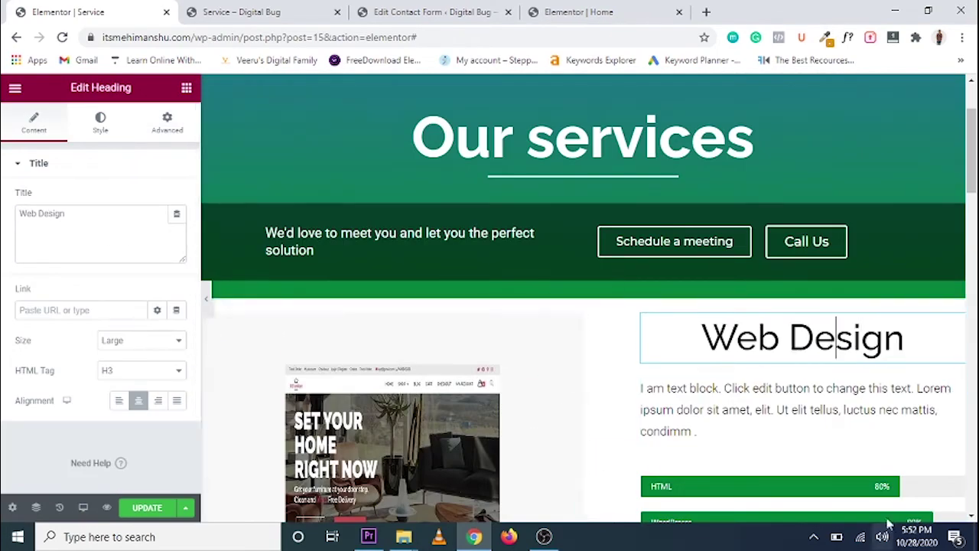
- Add a new section above the Web Design section and place a Heading widget in it
scroll(588, 468, "down", 6)
scroll(411, 221, "up", 4)
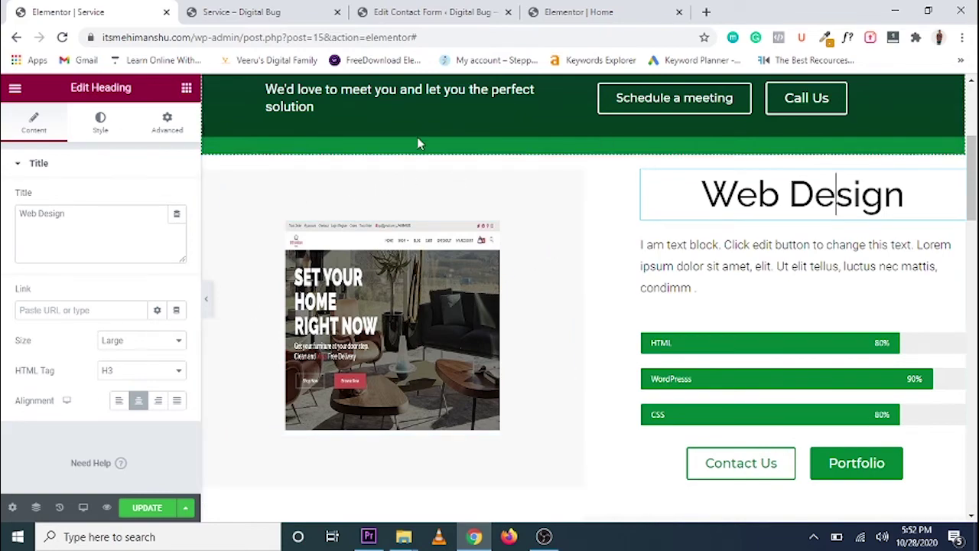
scroll(811, 396, "down", 1)
scroll(810, 397, "down", 4)
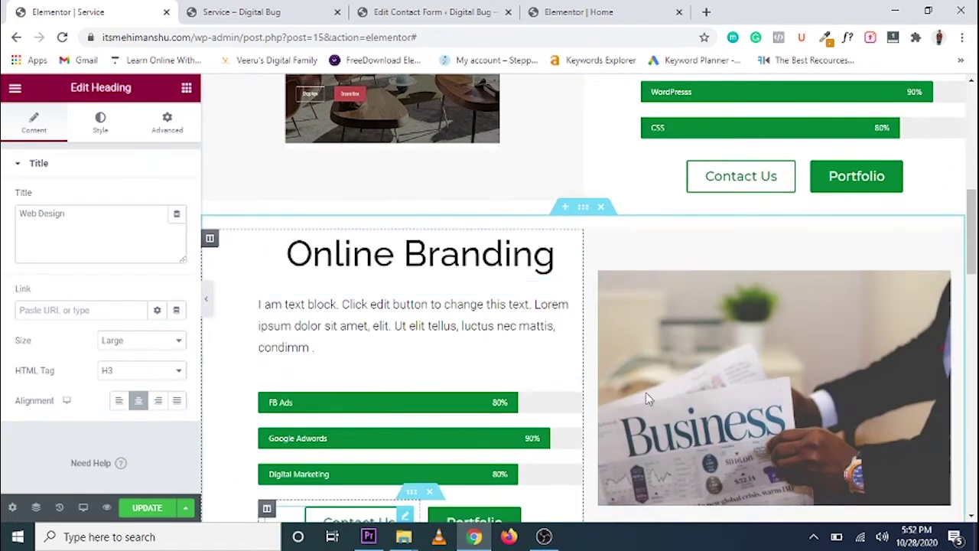
scroll(736, 342, "up", 4)
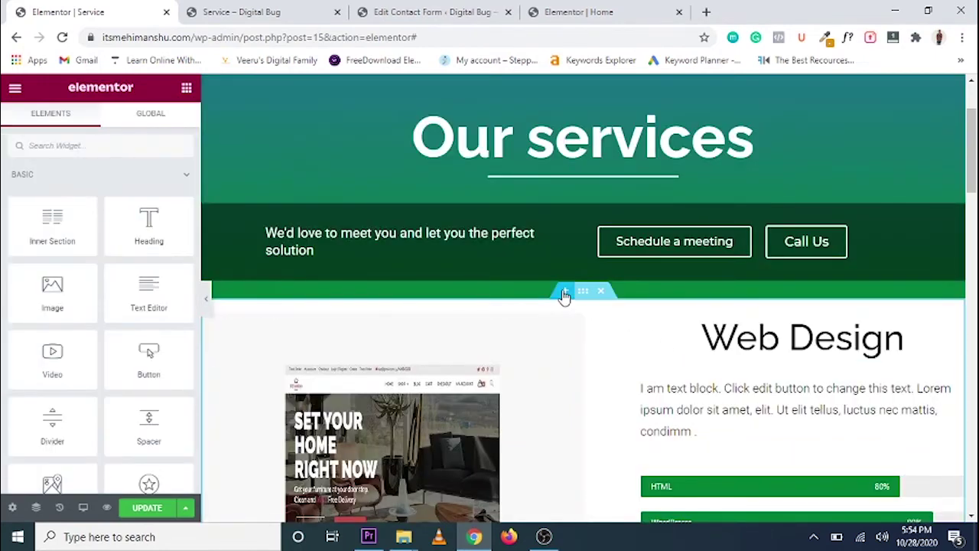
left_click(563, 292)
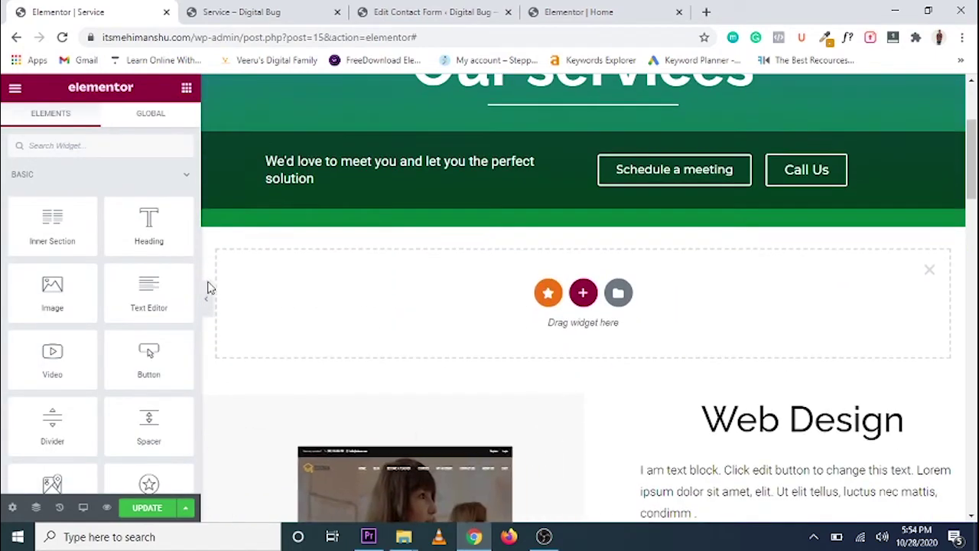
left_click_drag(470, 240, 580, 312)
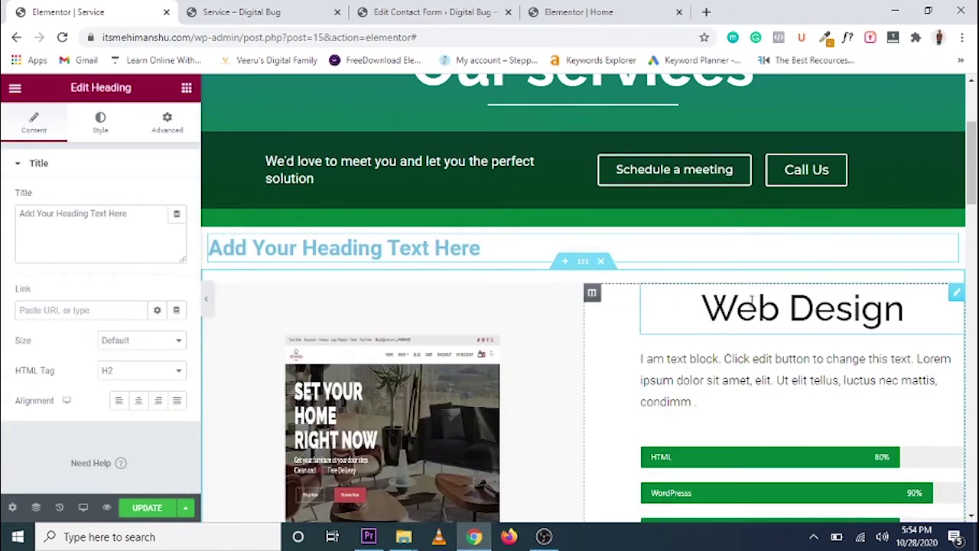
- Paste a copy of the Web Design heading into the new section and delete the placeholder heading there
left_click(754, 302)
right_click(777, 301)
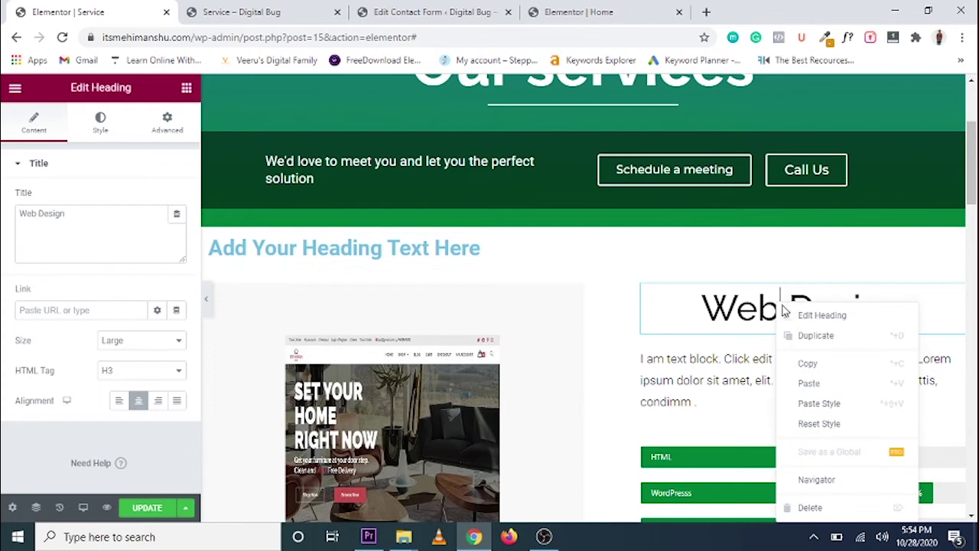
left_click(822, 367)
right_click(442, 252)
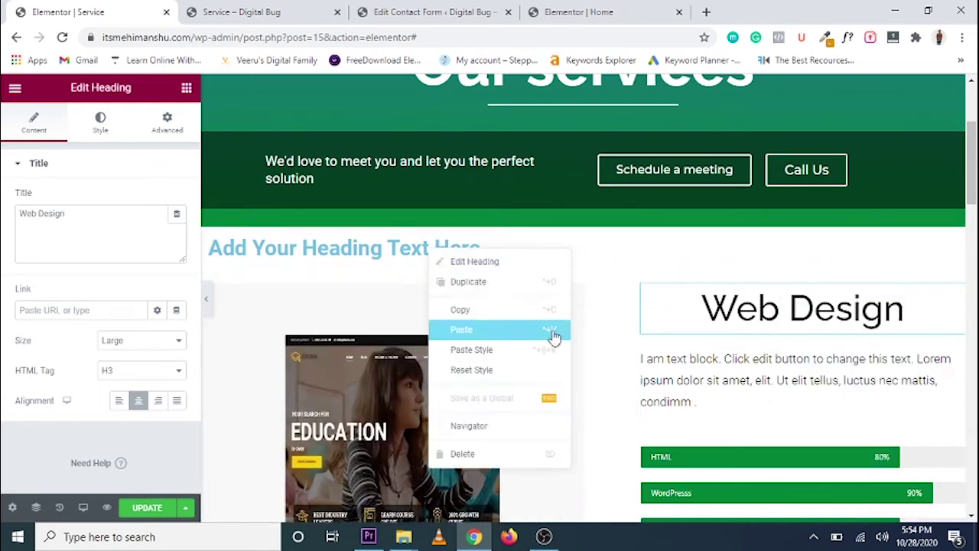
left_click(520, 330)
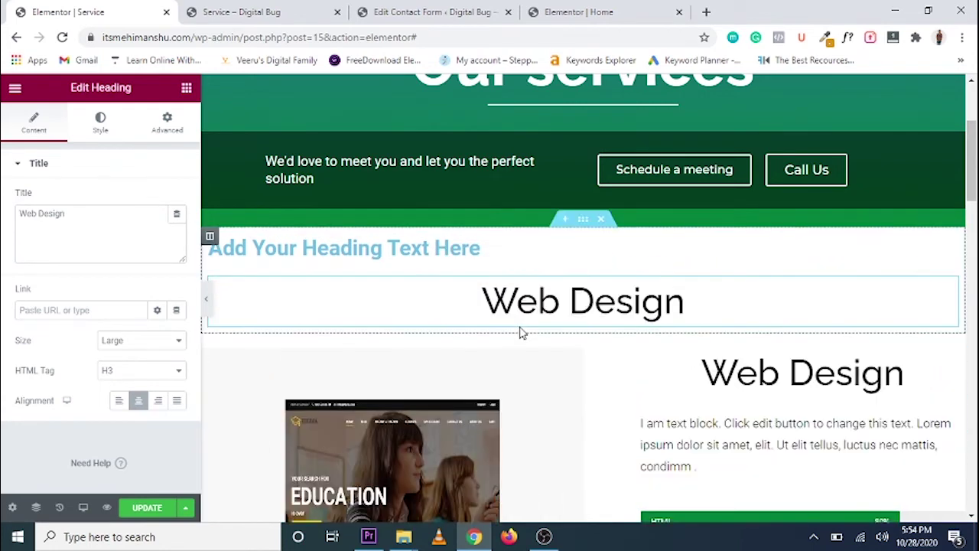
right_click(379, 249)
left_click(412, 453)
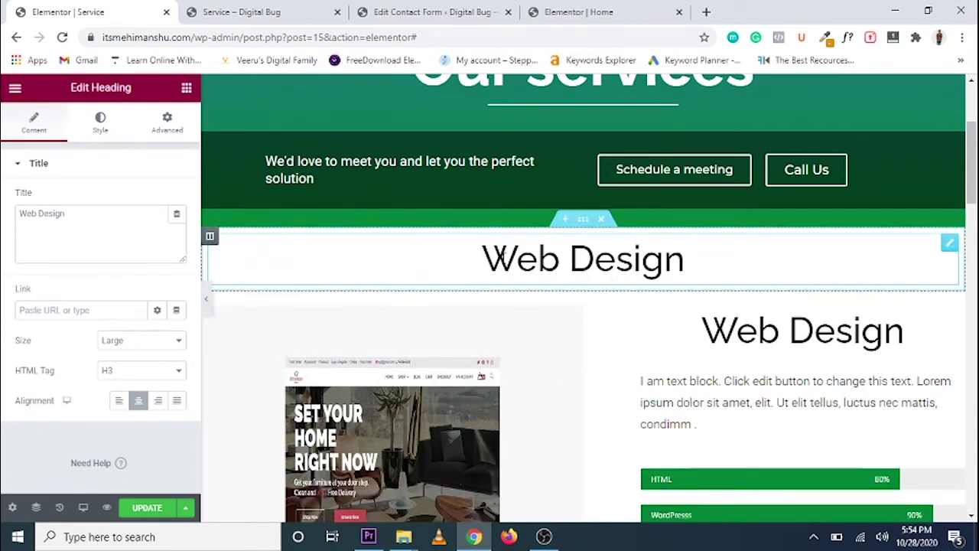
- Delete the original Web Design heading above the text block and skill bars
scroll(614, 245, "down", 2)
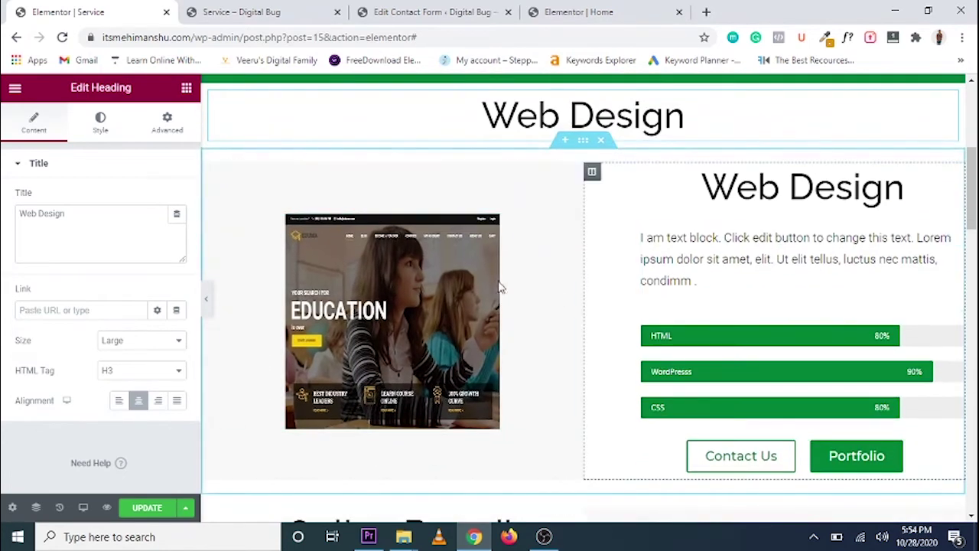
scroll(800, 278, "up", 2)
right_click(812, 314)
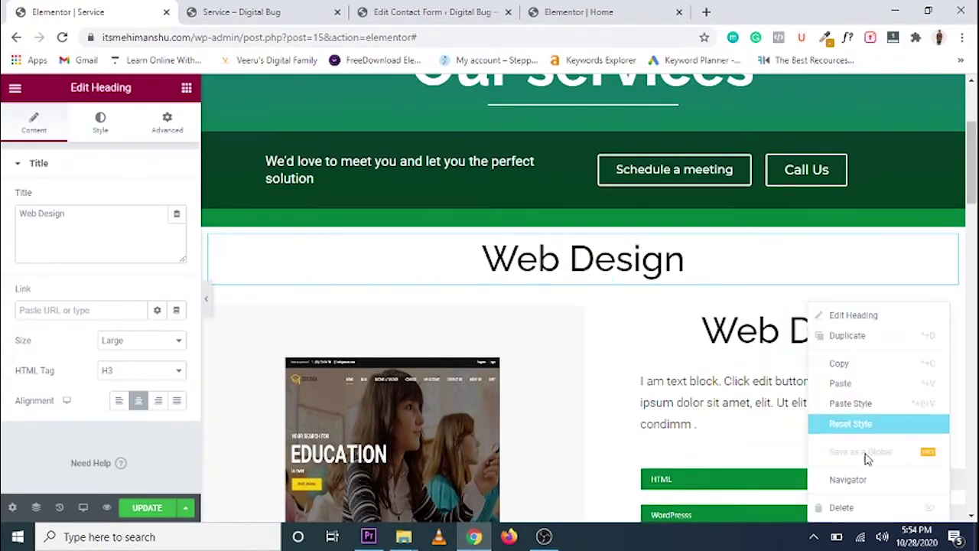
left_click(825, 507)
scroll(641, 322, "down", 2)
scroll(641, 323, "down", 3)
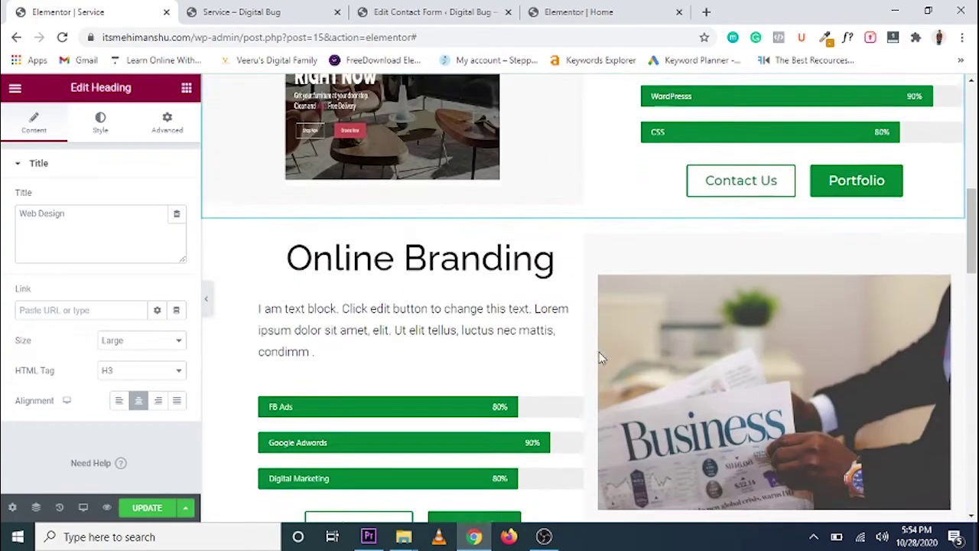
scroll(698, 278, "down", 1)
scroll(545, 396, "down", 2)
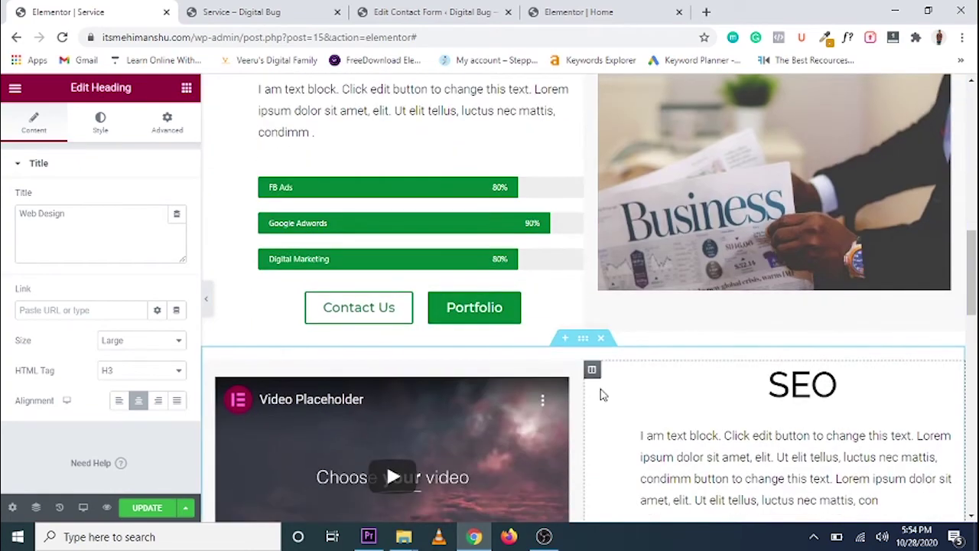
scroll(600, 394, "up", 5)
scroll(579, 186, "up", 2)
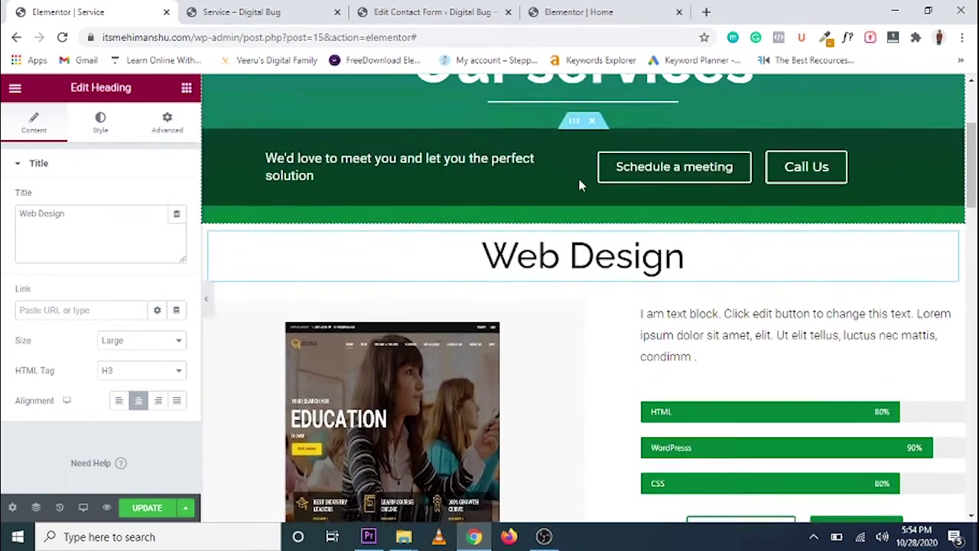
- Copy the full-width Web Design heading and paste it above both the Online Branding and SEO sections
right_click(570, 260)
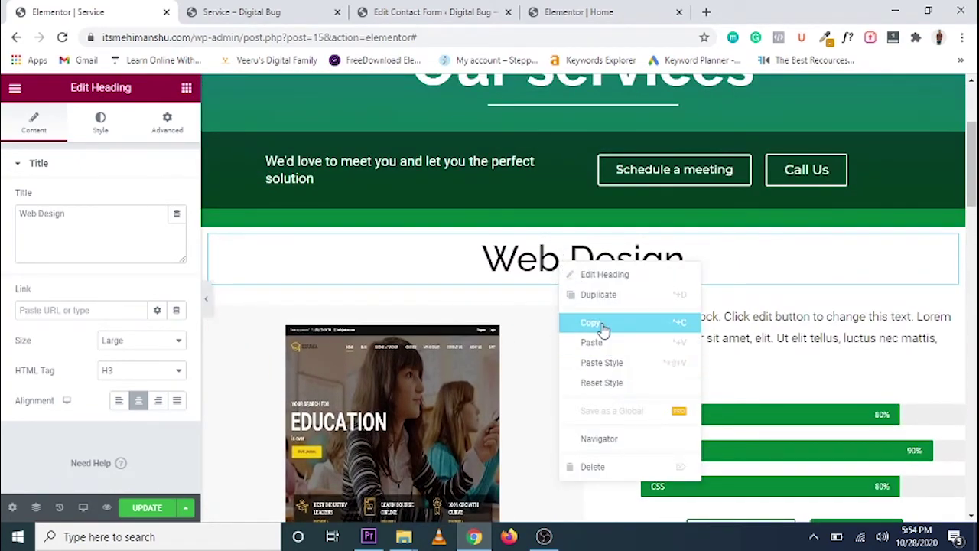
left_click(589, 319)
scroll(601, 317, "down", 1)
scroll(601, 316, "down", 5)
right_click(477, 281)
left_click(500, 290)
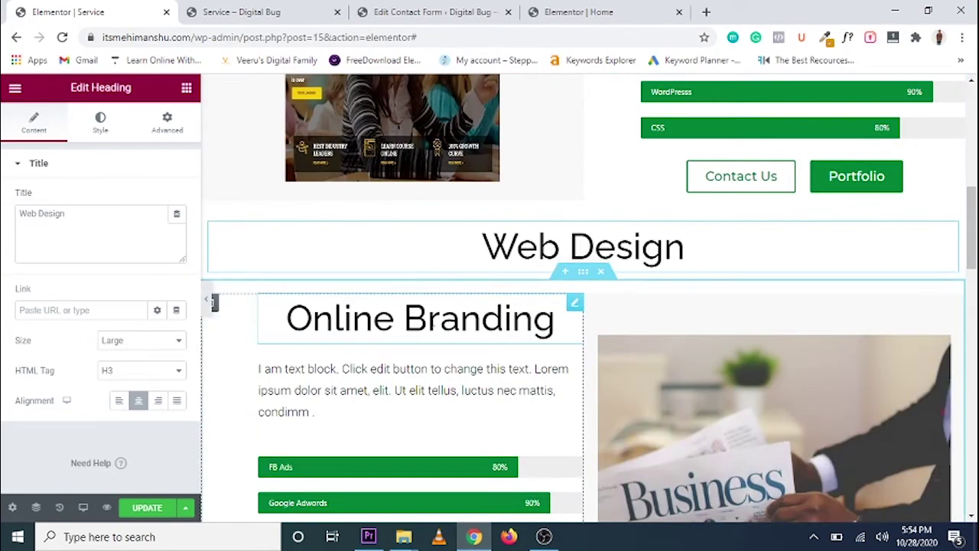
scroll(505, 280, "down", 4)
scroll(505, 281, "down", 3)
right_click(462, 272)
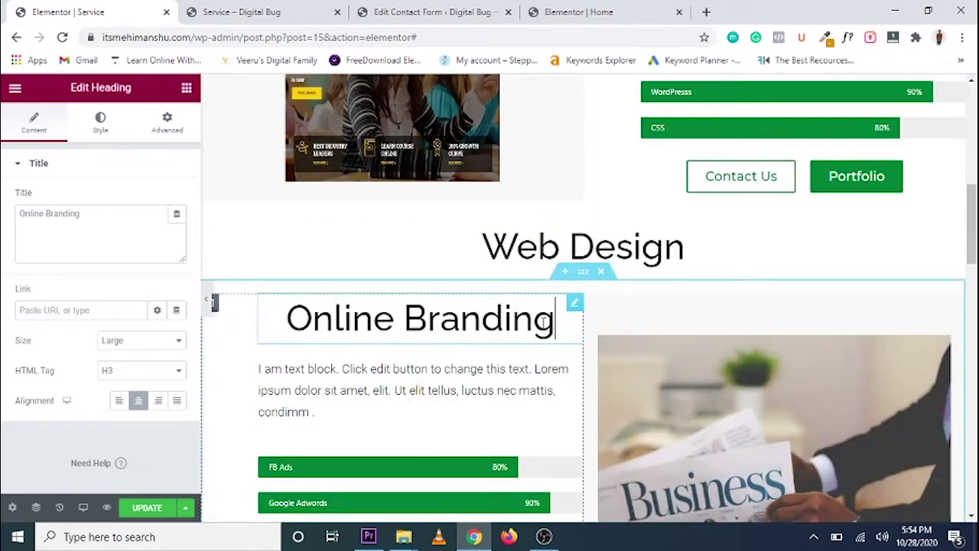
- Replace the text of the pasted heading above the Online Branding section with "Online Branding"
triple_click(415, 317)
key("ctrl+c")
triple_click(583, 245)
key("ctrl+v")
left_click(432, 363)
- Give the full-width Online Branding heading the original's large style and delete the original heading above the text block
right_click(511, 359)
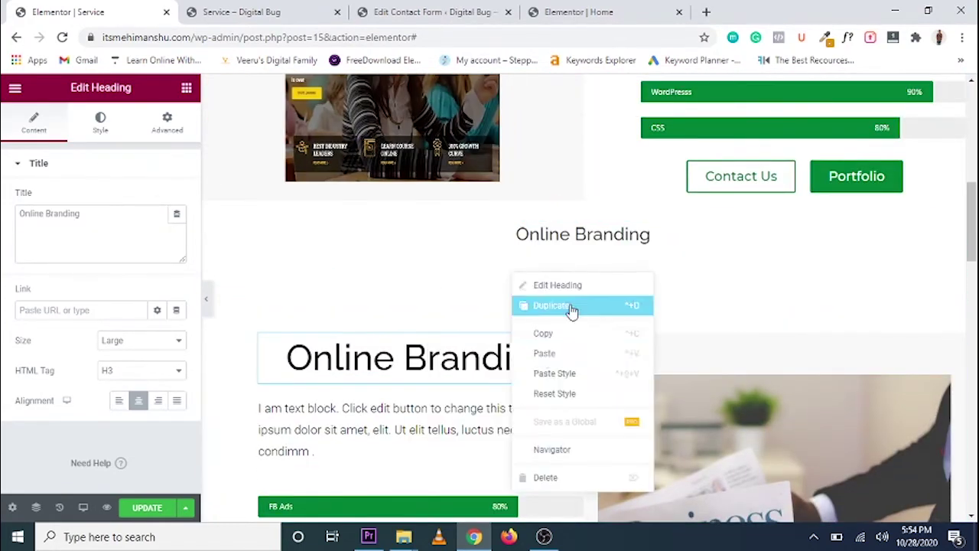
left_click(573, 310)
right_click(595, 231)
left_click(623, 306)
- Replace the pasted Web Design heading above the video section with the SEO heading, removing the original from the text column
scroll(778, 371, "down", 4)
right_click(779, 371)
left_click(808, 363)
right_click(618, 306)
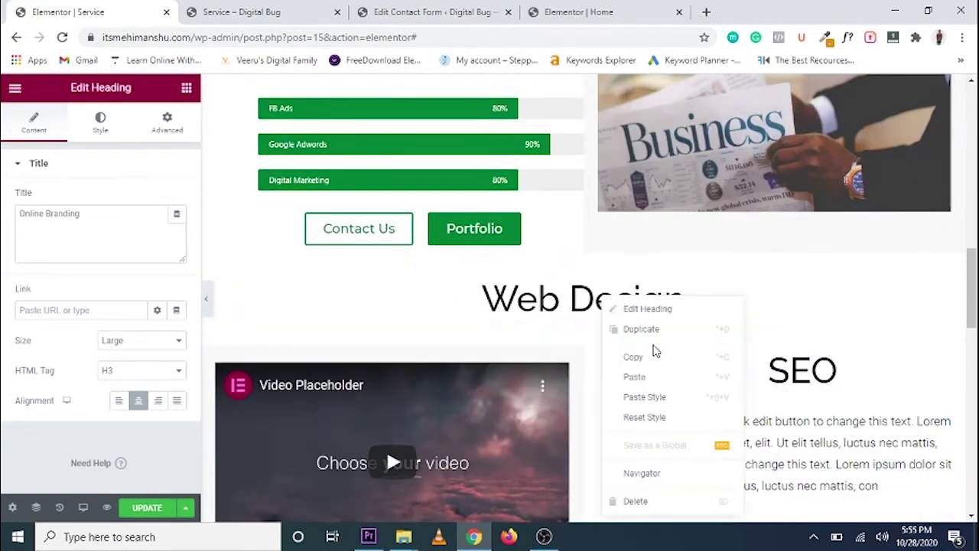
left_click(649, 385)
scroll(440, 203, "up", 3)
scroll(440, 203, "up", 9)
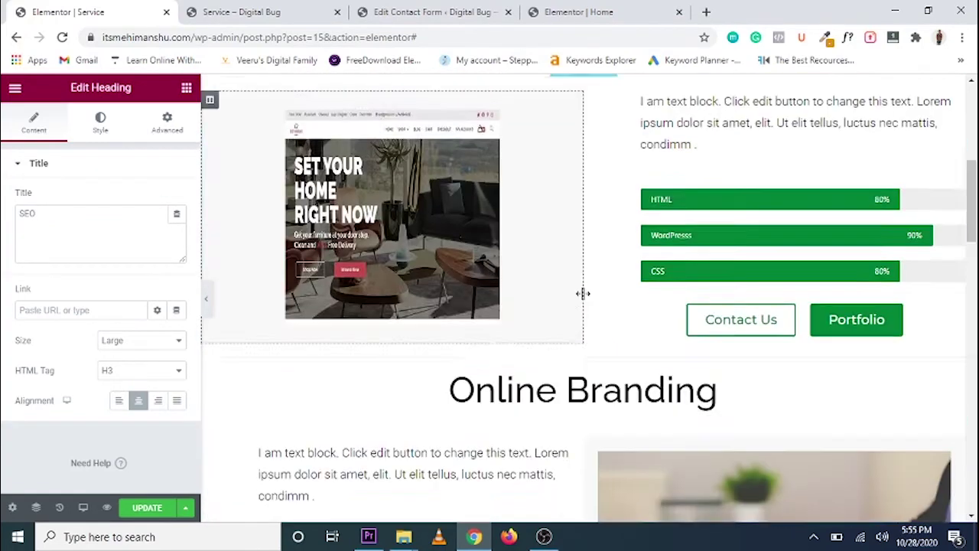
scroll(652, 330, "down", 3)
scroll(635, 320, "down", 9)
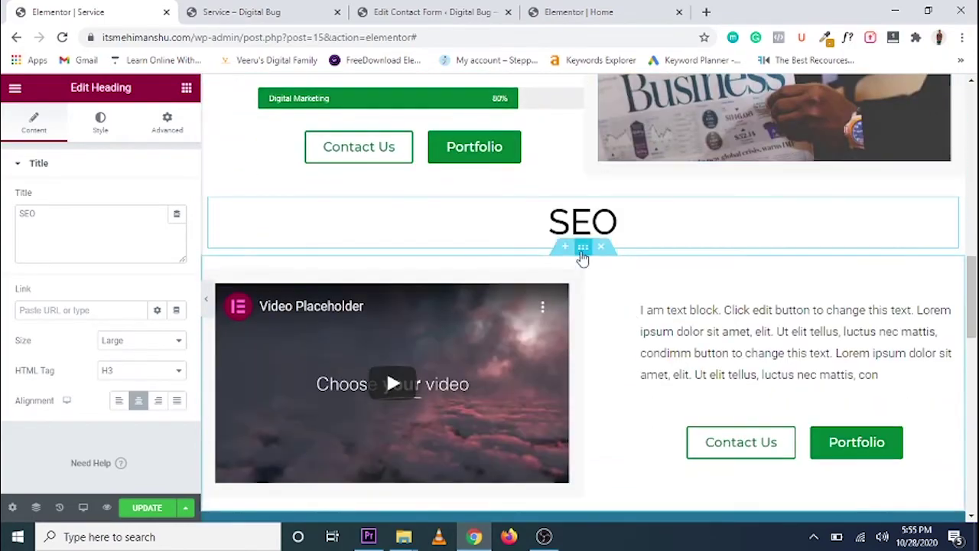
- Search the widgets for "divider" and place a Divider directly below the Web Design heading
scroll(633, 320, "up", 8)
scroll(635, 247, "up", 3)
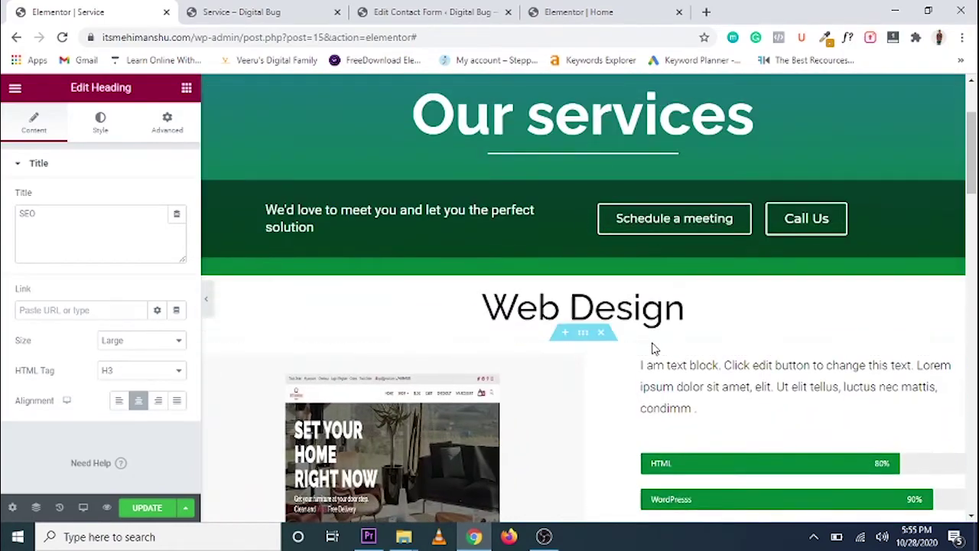
left_click(187, 89)
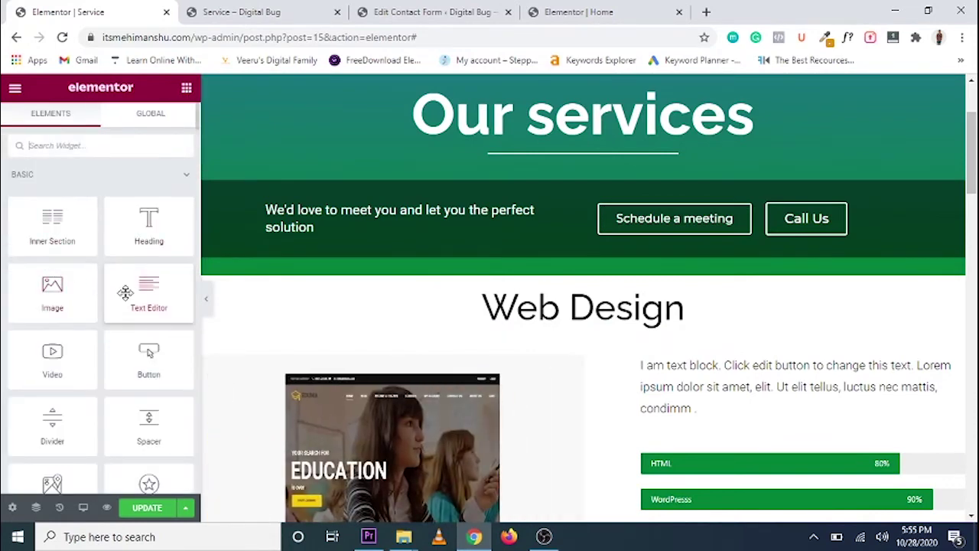
scroll(545, 234, "up", 2)
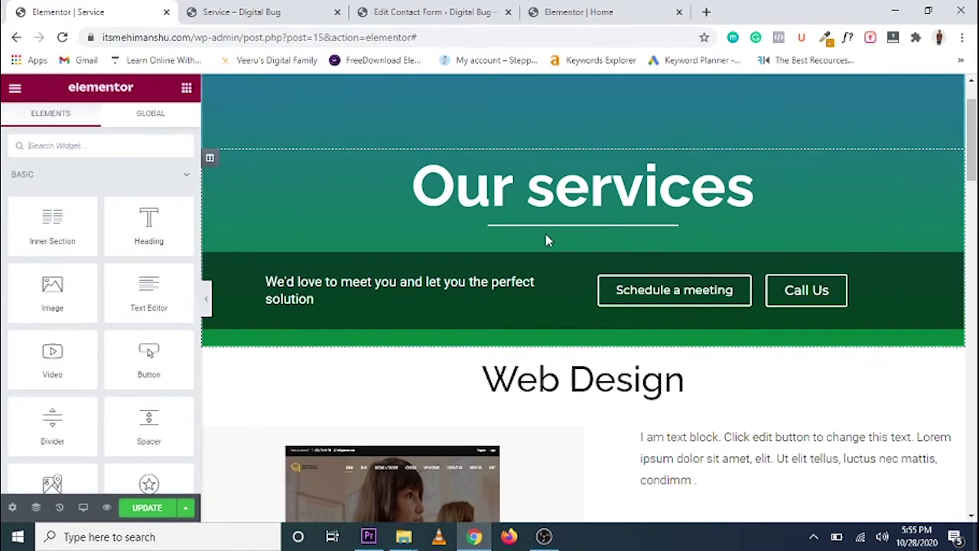
left_click(95, 146)
type("divi")
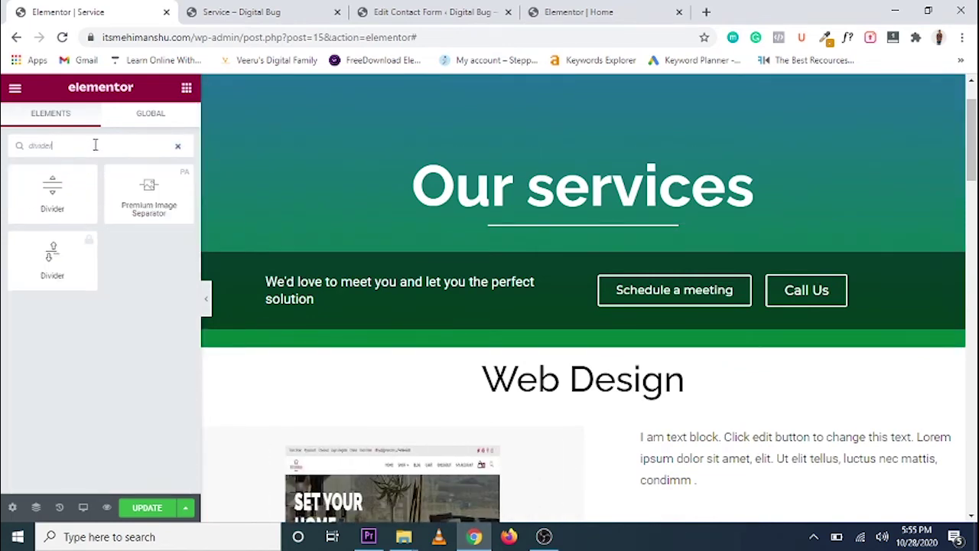
type("der")
left_click_drag(52, 191, 588, 406)
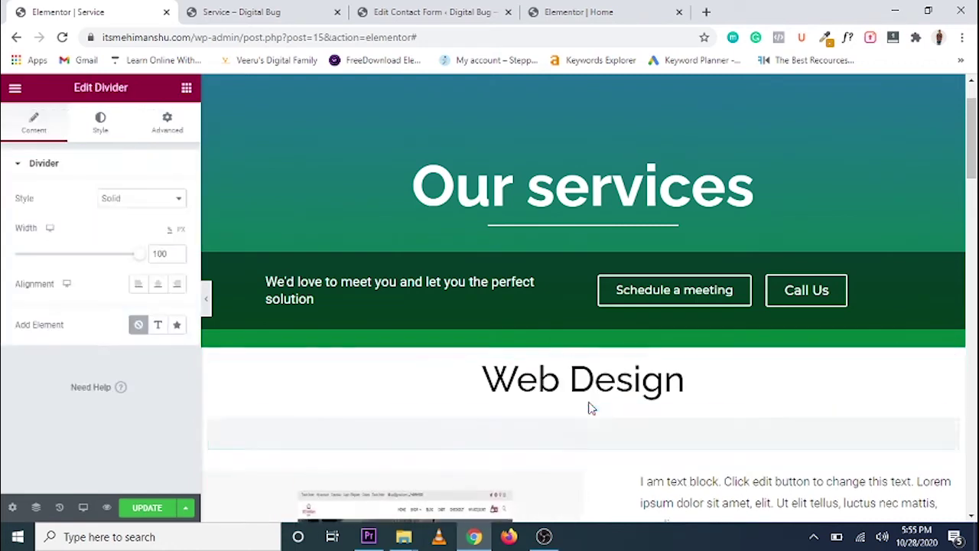
- Set the divider's width to 17% and centre it under the Web Design heading
left_click(101, 134)
left_click(34, 122)
left_click_drag(139, 253, 44, 254)
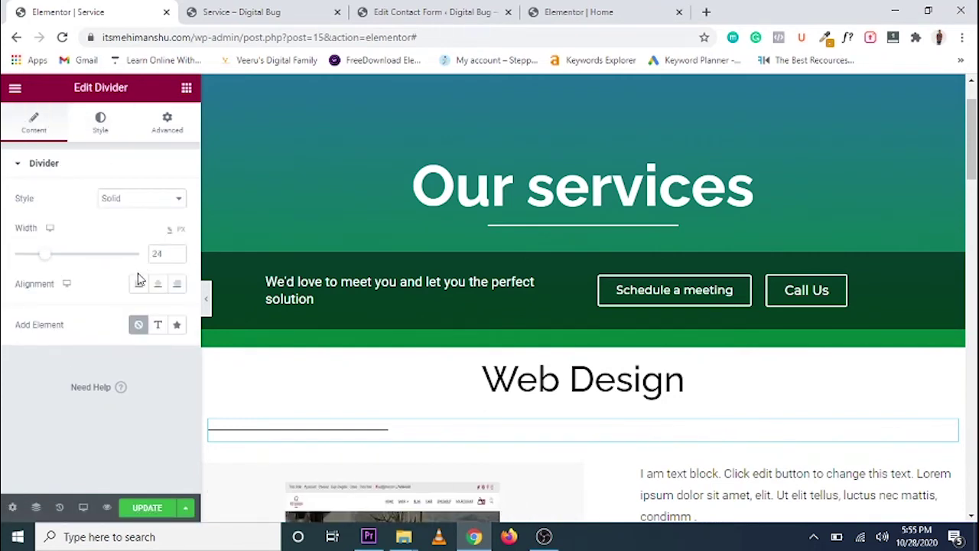
left_click(157, 284)
scroll(162, 253, "down", 5)
- Set the divider's gap to 2 and adjust its line weight and black colour
left_click(100, 123)
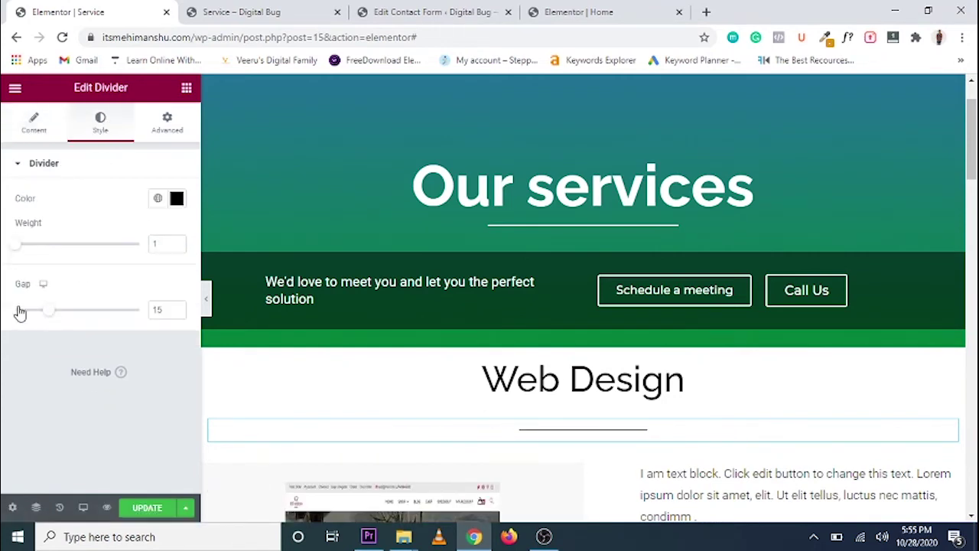
left_click_drag(18, 312, 15, 310)
left_click(177, 198)
left_click(14, 249)
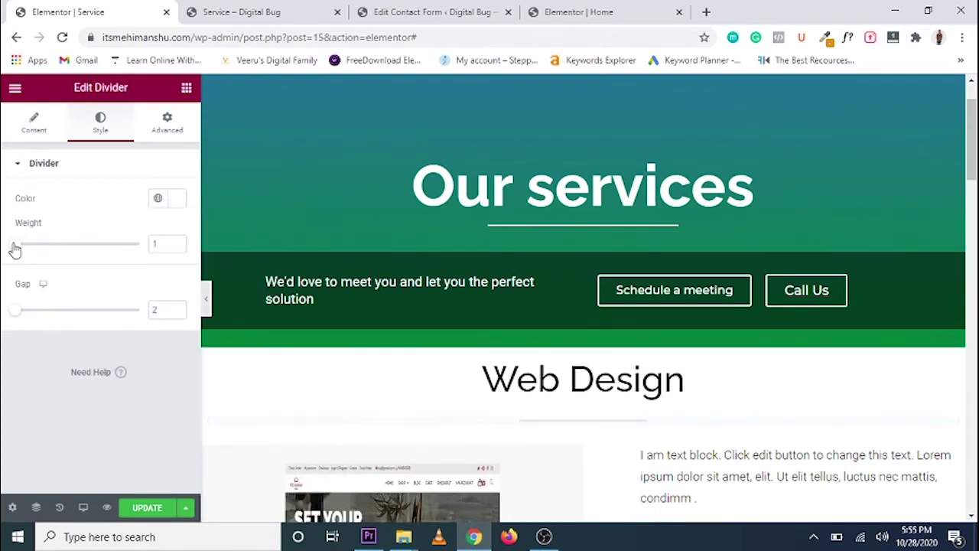
left_click(176, 245)
scroll(605, 441, "down", 2)
left_click(177, 198)
- Set the Web Design heading's bottom margin to -15 px and its bottom padding to -2 px
left_click(728, 260)
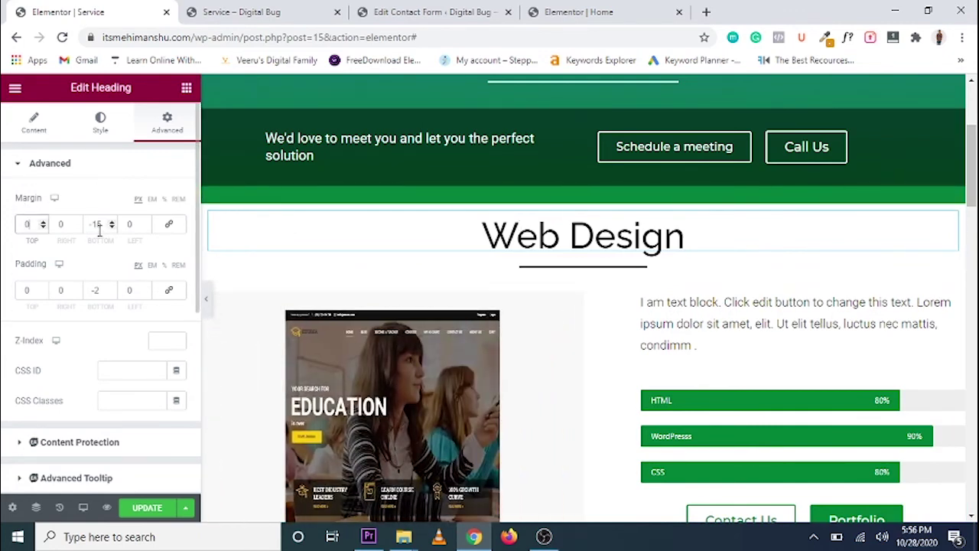
scroll(484, 234, "down", 3)
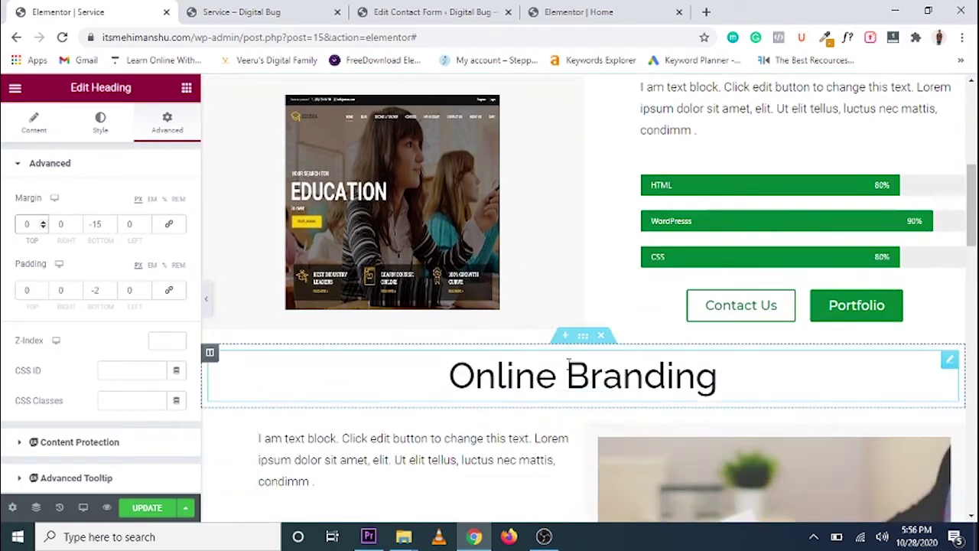
scroll(568, 364, "up", 3)
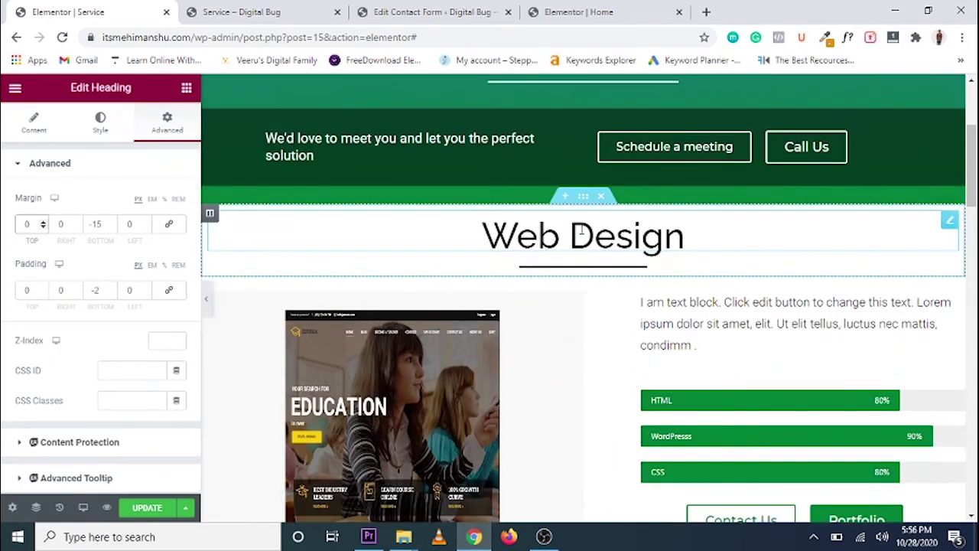
- Copy the divider under Web Design and paste it below the Online Branding heading
scroll(581, 230, "down", 1)
right_click(533, 201)
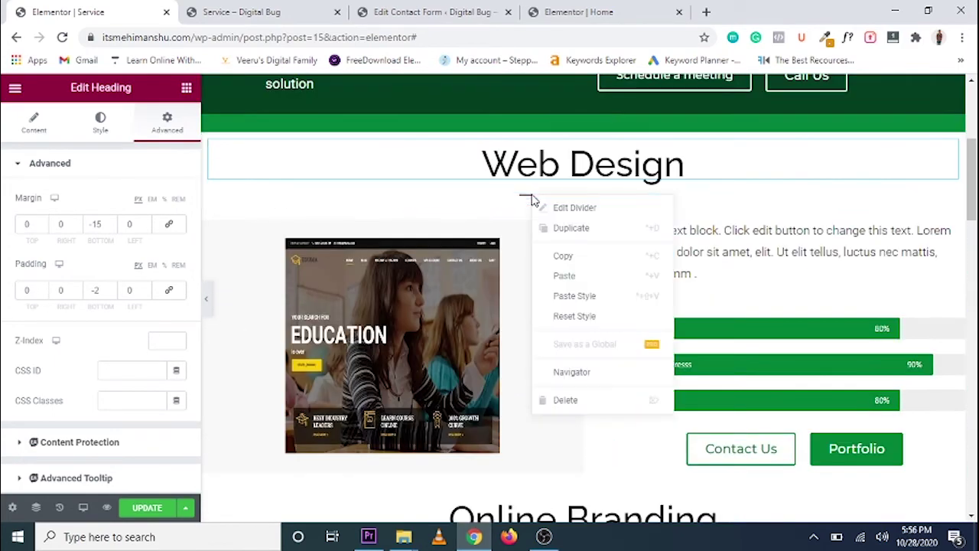
left_click(568, 255)
scroll(620, 339, "down", 4)
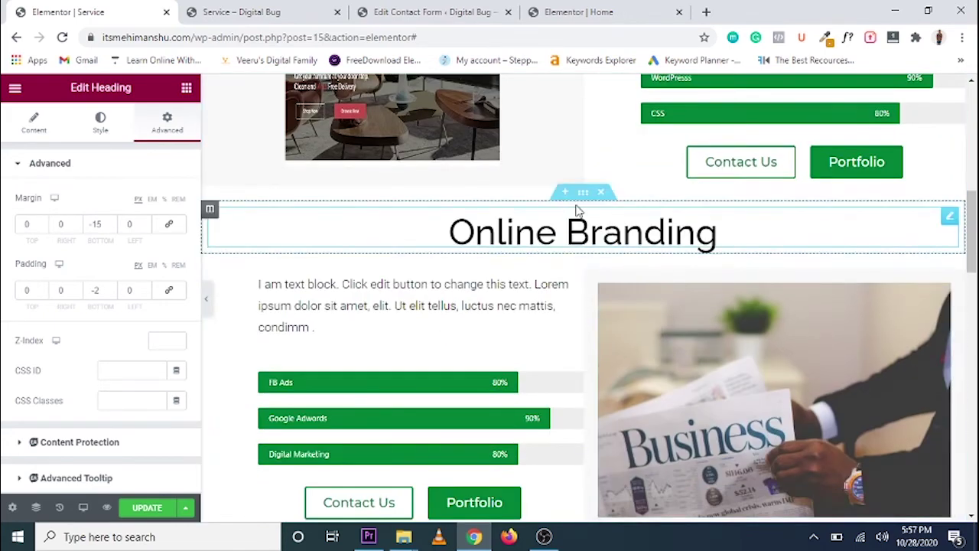
right_click(585, 232)
left_click(635, 317)
scroll(552, 224, "down", 1)
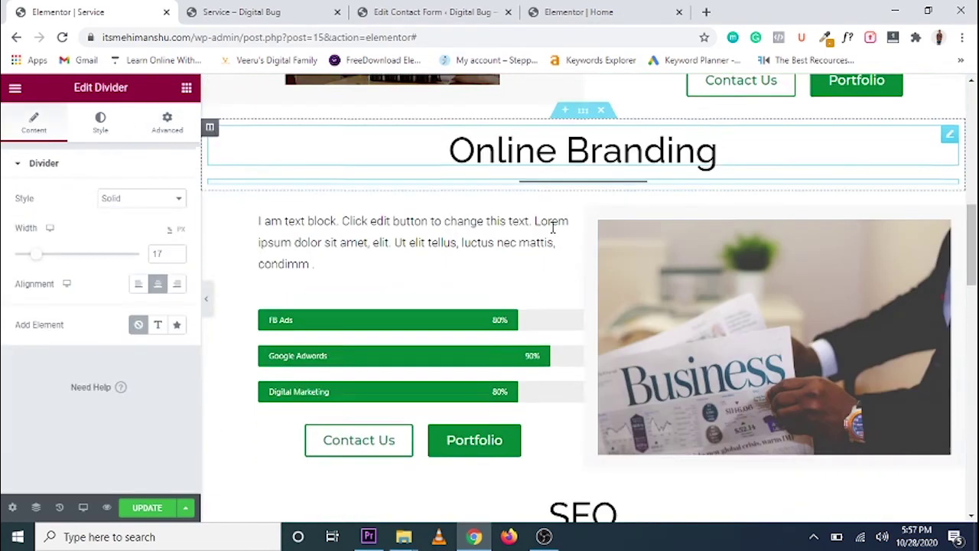
- Paste the divider below the SEO heading and set its width to 8%
scroll(552, 224, "down", 5)
right_click(583, 183)
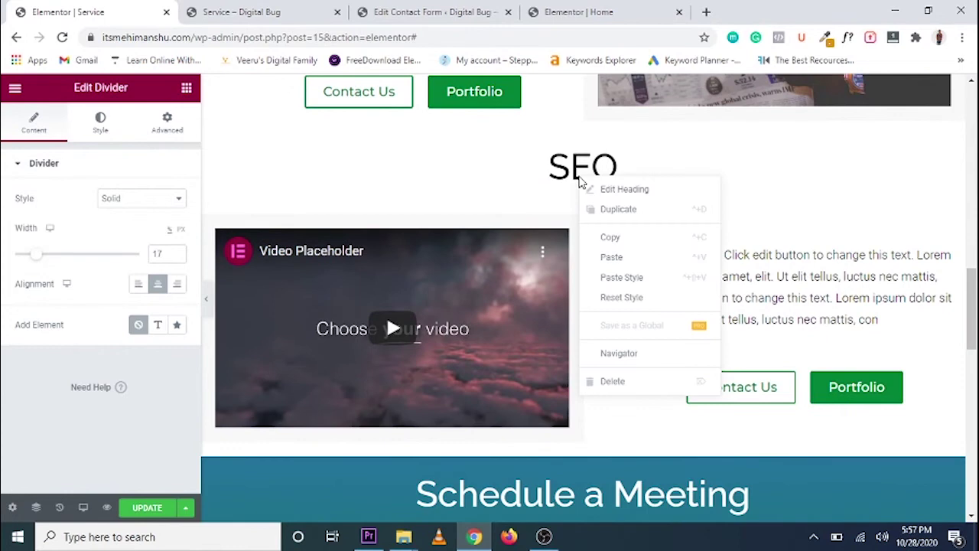
left_click(633, 257)
scroll(620, 250, "up", 4)
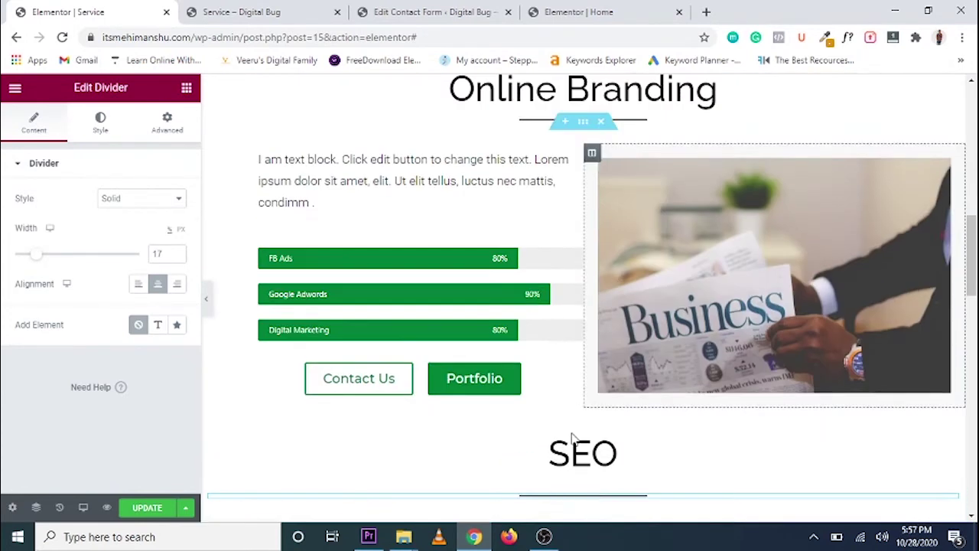
scroll(567, 459, "down", 2)
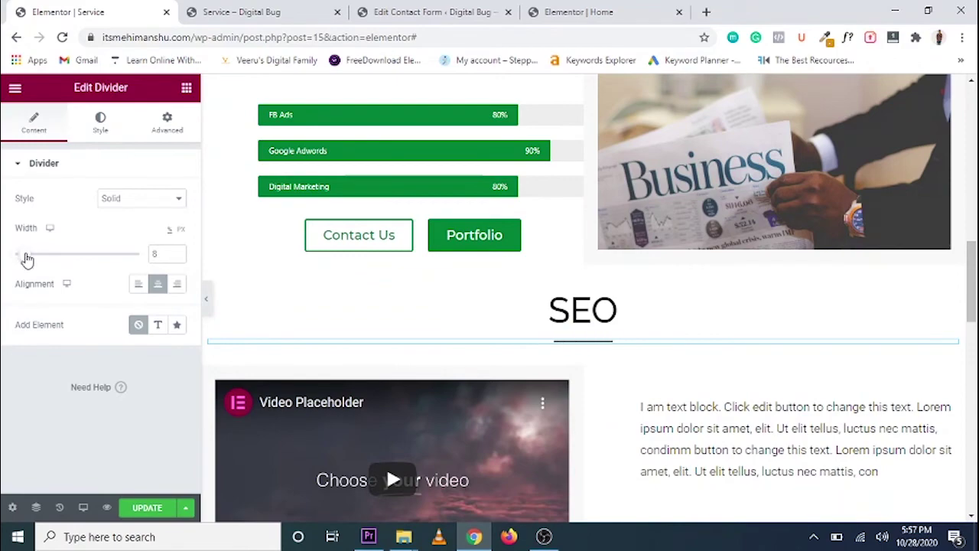
- Update the Service page to save the new headings and dividers
scroll(543, 277, "up", 4)
scroll(551, 260, "up", 4)
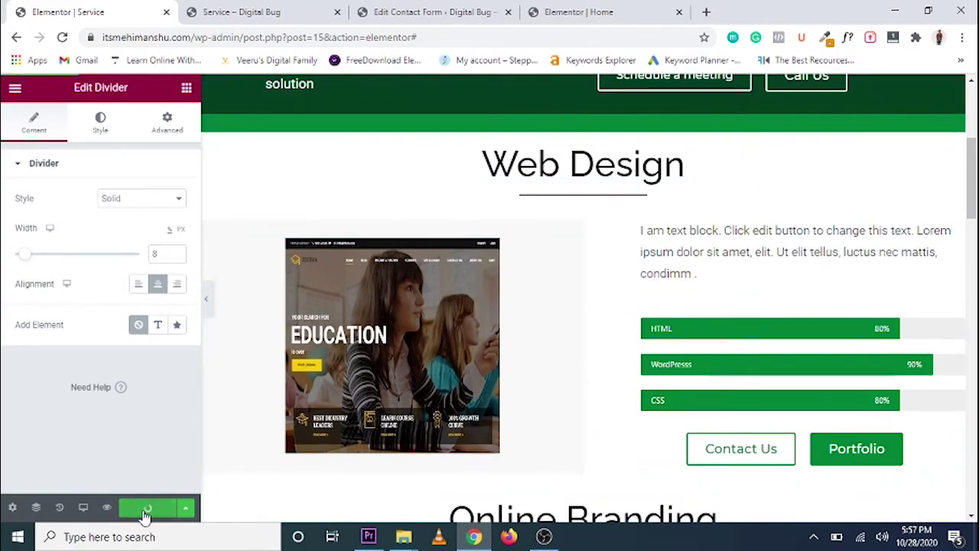
scroll(360, 404, "down", 9)
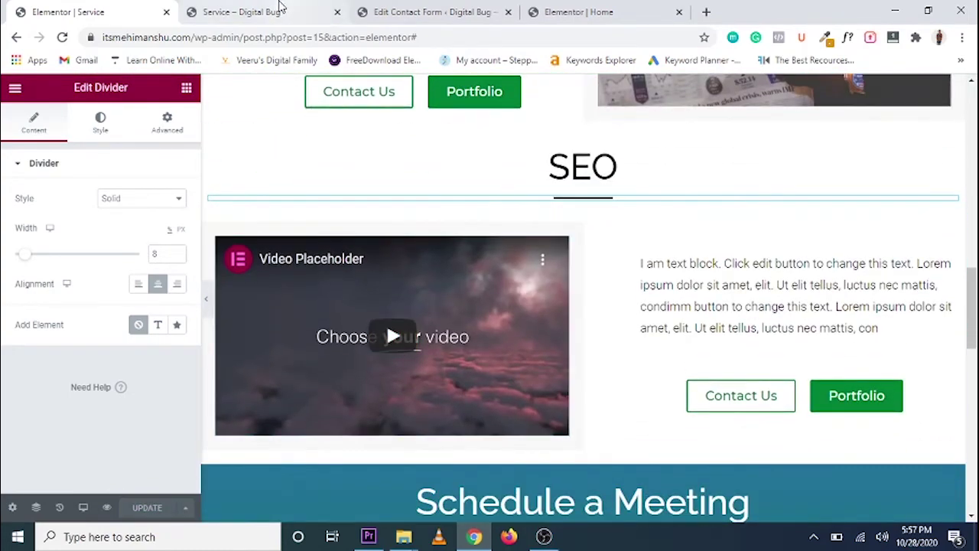
- Reload the Service page preview and examine the headings, dividers and spacing of every service section
left_click(281, 9)
scroll(832, 326, "down", 5)
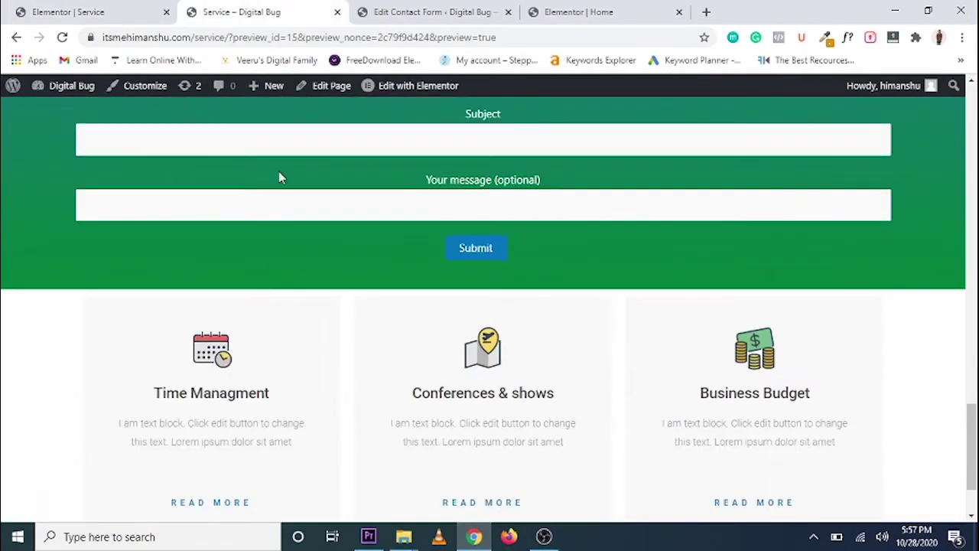
left_click(62, 38)
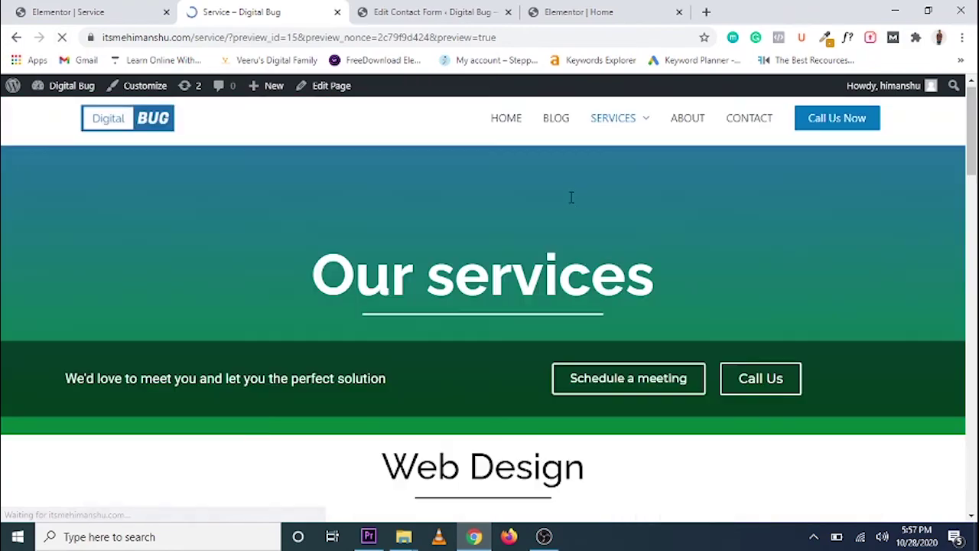
scroll(731, 279, "down", 5)
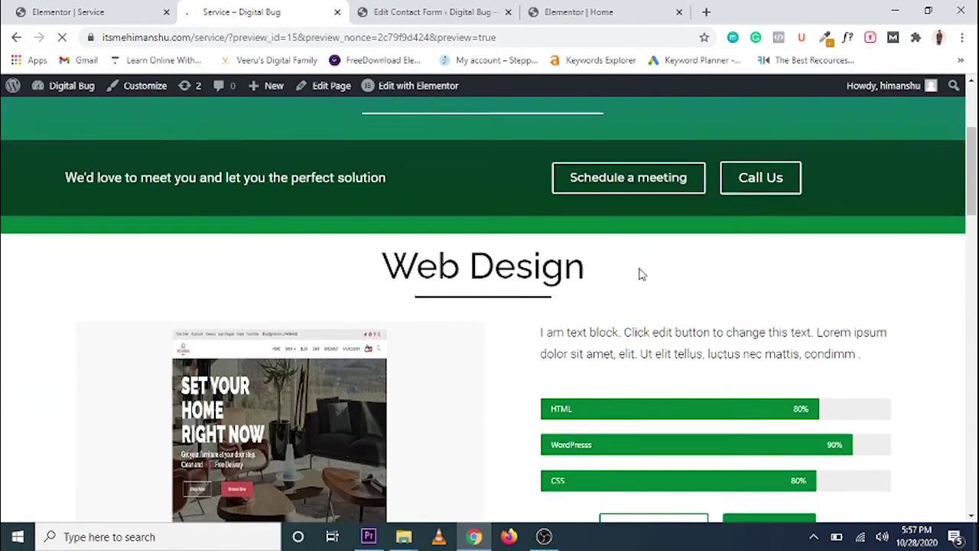
scroll(640, 275, "down", 4)
scroll(664, 273, "down", 2)
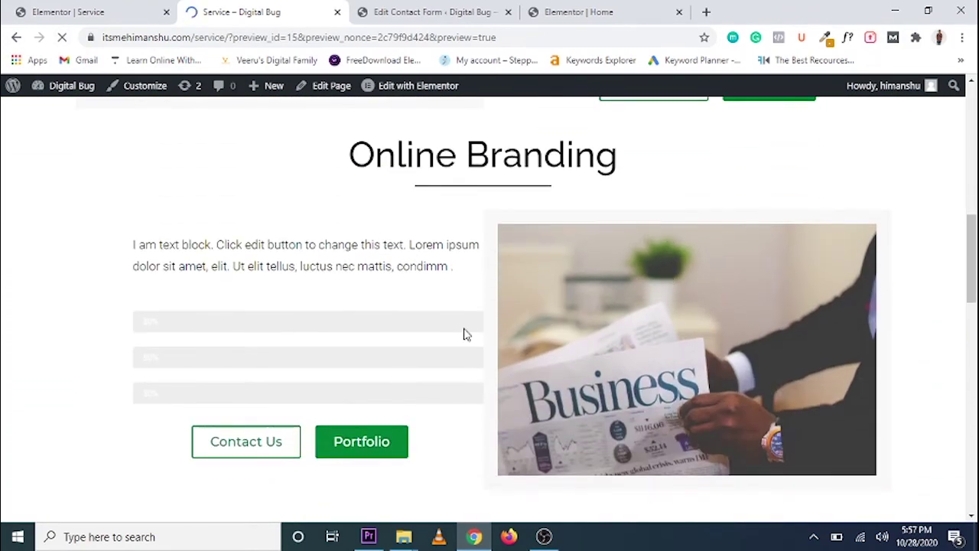
scroll(454, 323, "down", 2)
scroll(450, 284, "down", 5)
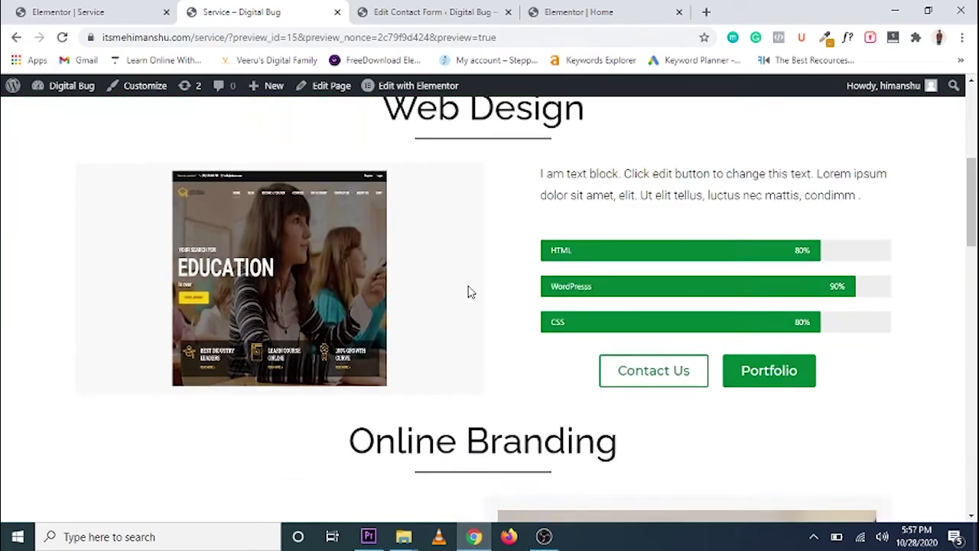
scroll(453, 239, "down", 4)
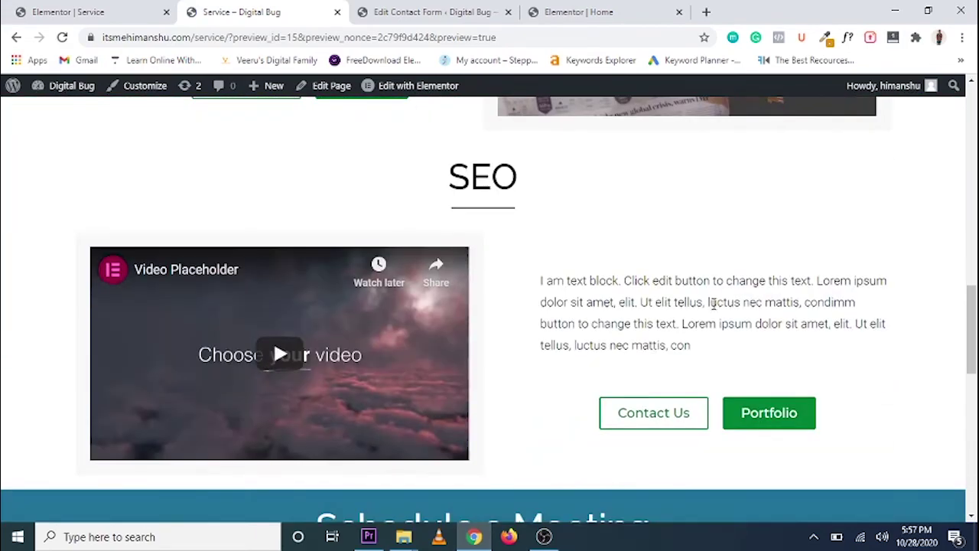
scroll(609, 304, "down", 4)
scroll(555, 311, "up", 9)
- Return to the Elementor editor and switch the responsive preview to Tablet
left_click(45, 9)
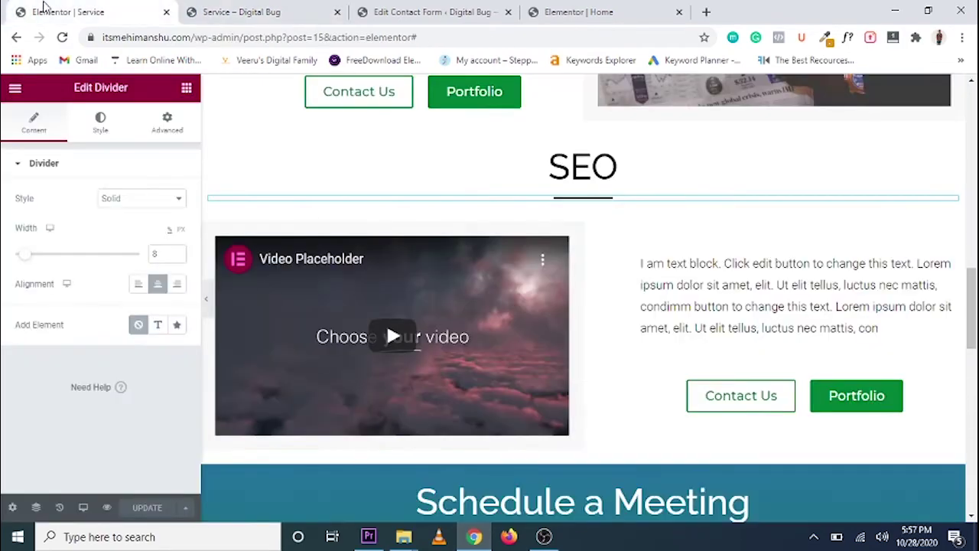
left_click(83, 507)
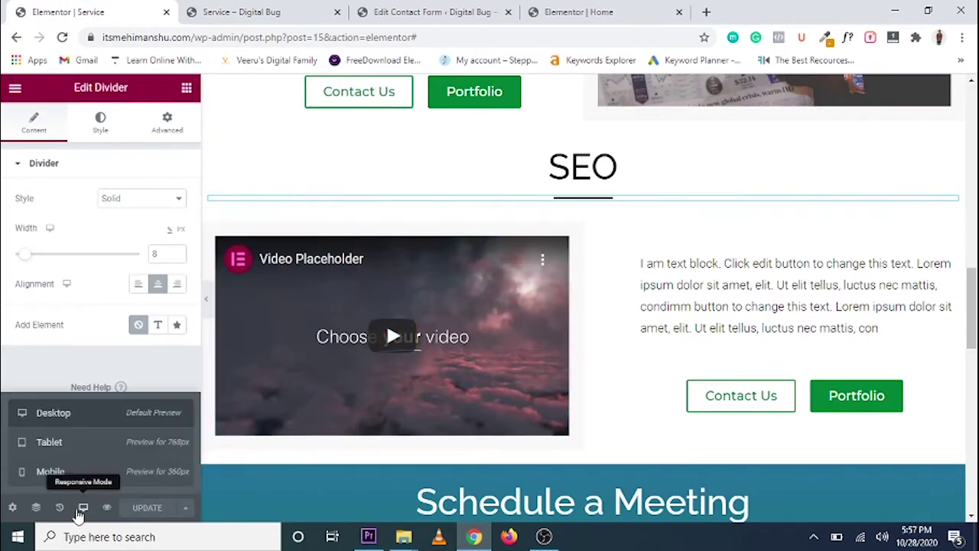
left_click(59, 452)
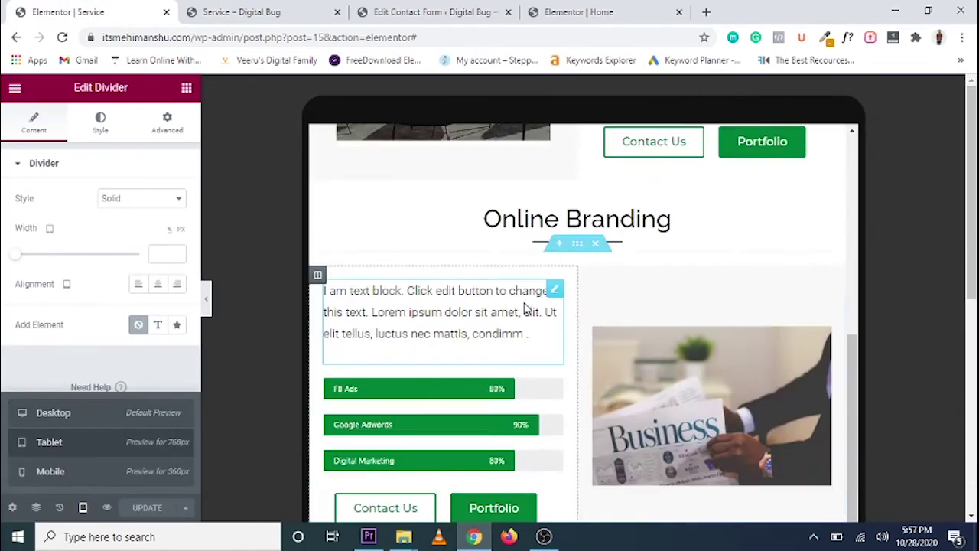
- Switch the responsive preview to Mobile and examine how the service texts, progress bars, buttons and images stack
scroll(525, 308, "up", 4)
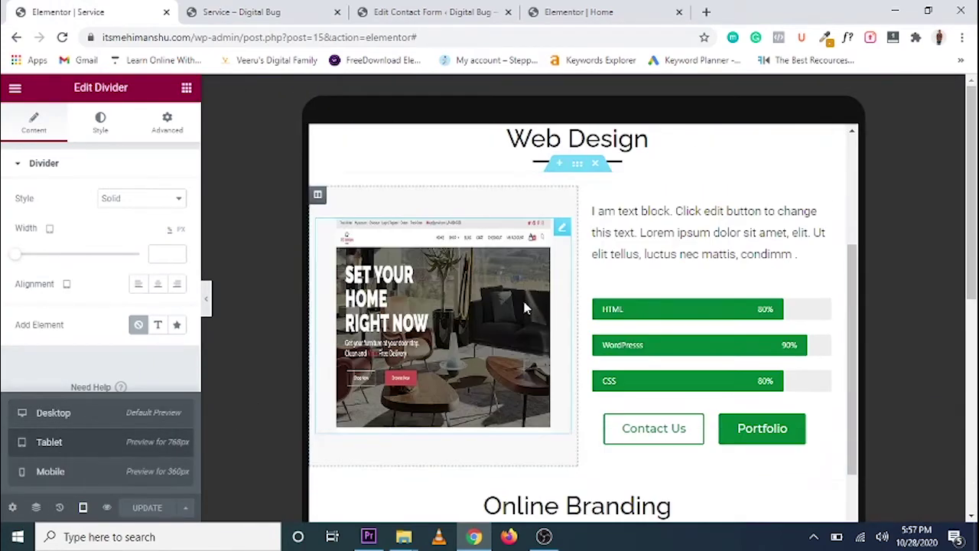
left_click(81, 507)
left_click(82, 507)
left_click(67, 472)
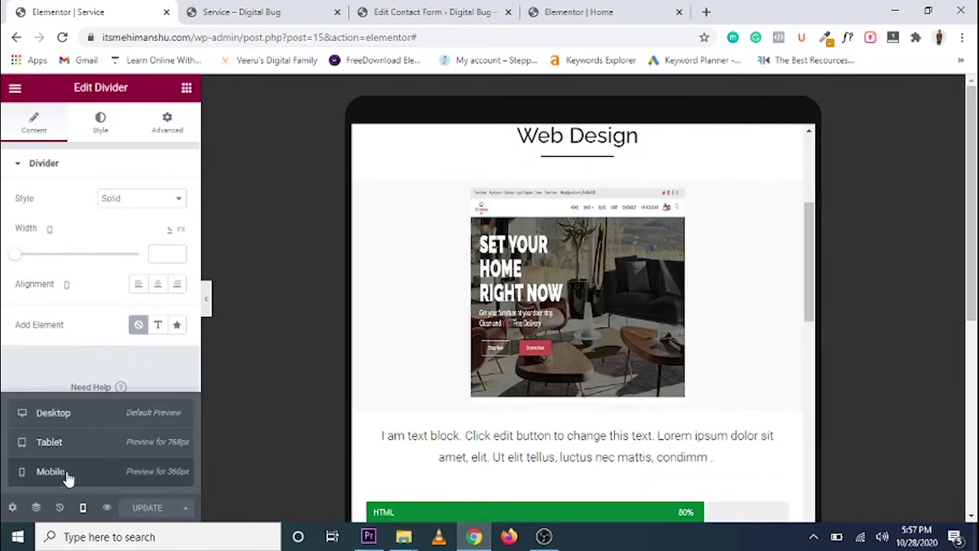
scroll(612, 348, "down", 8)
scroll(596, 352, "up", 5)
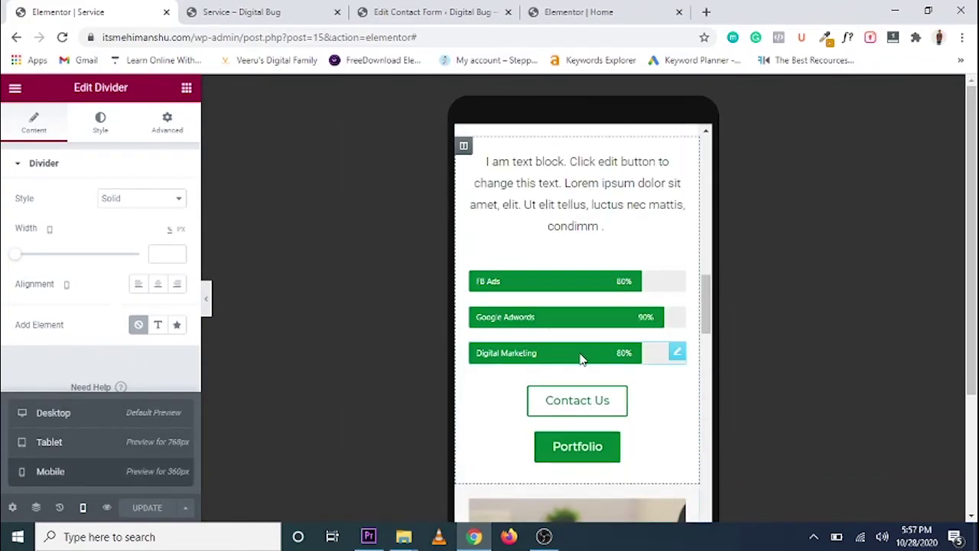
scroll(581, 359, "up", 5)
scroll(589, 311, "down", 6)
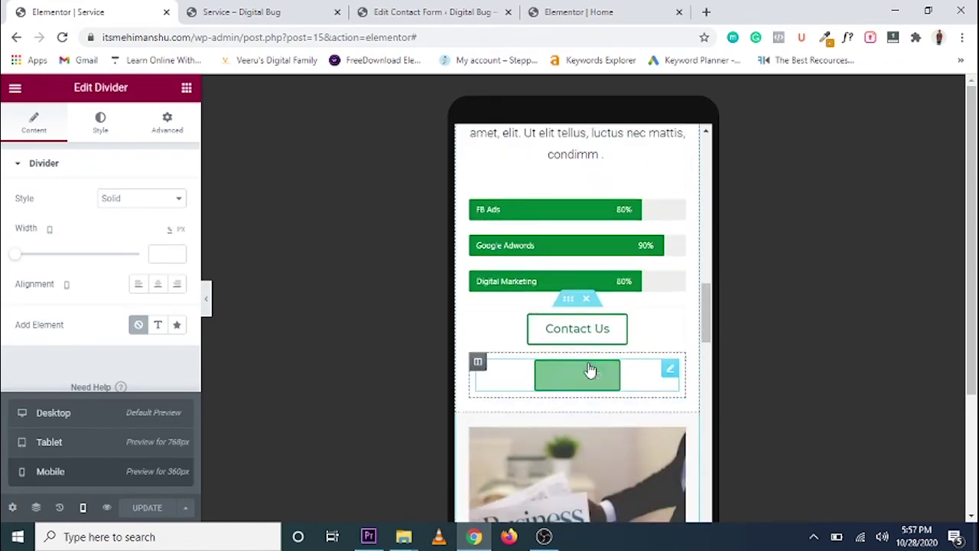
scroll(590, 371, "down", 2)
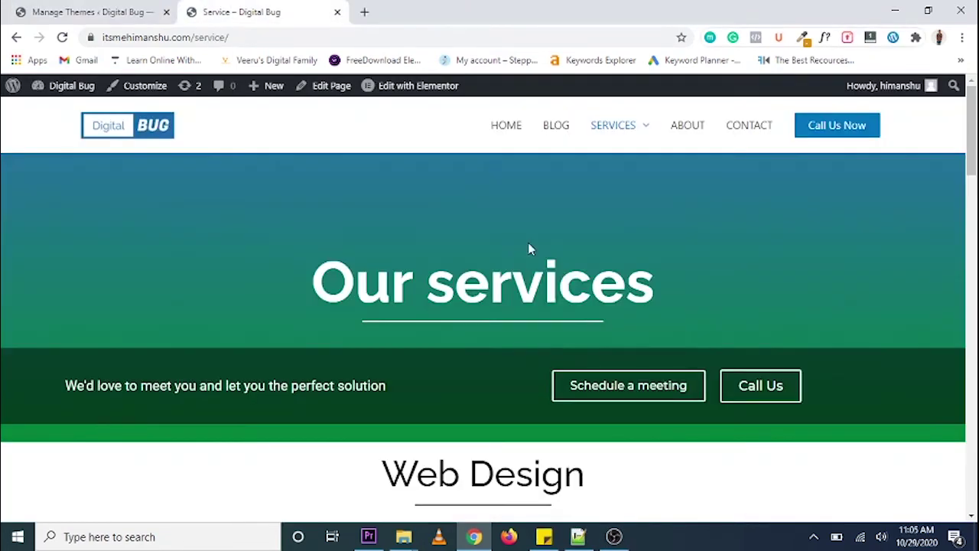
- Examine the published Service page's sections and the entries in the navigation's Services submenu
scroll(505, 228, "down", 3)
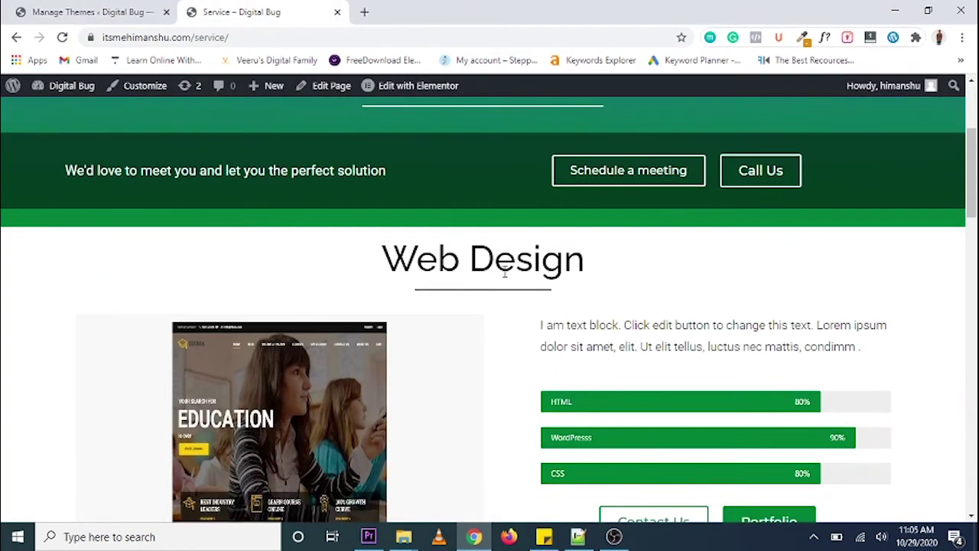
scroll(505, 279, "down", 9)
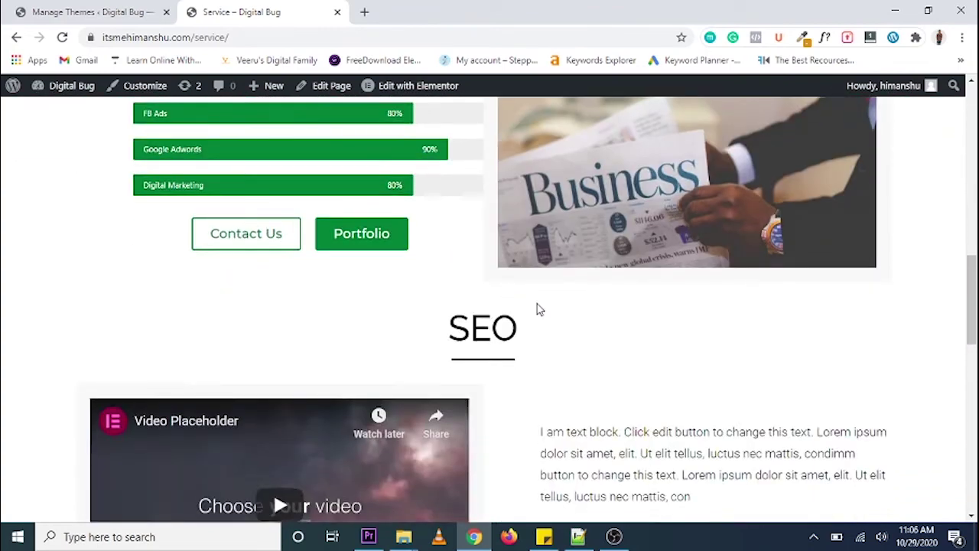
scroll(539, 309, "up", 12)
mouse_move(639, 133)
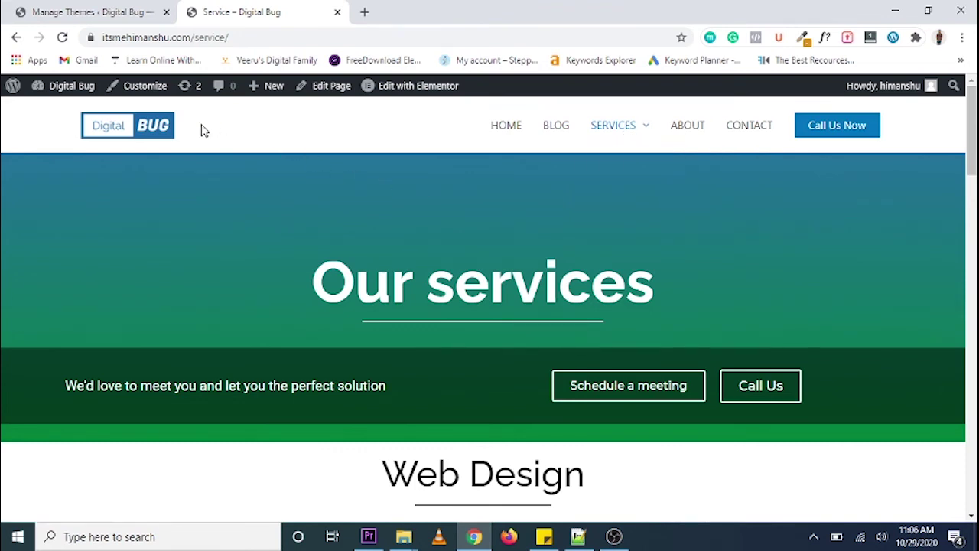
left_click(93, 8)
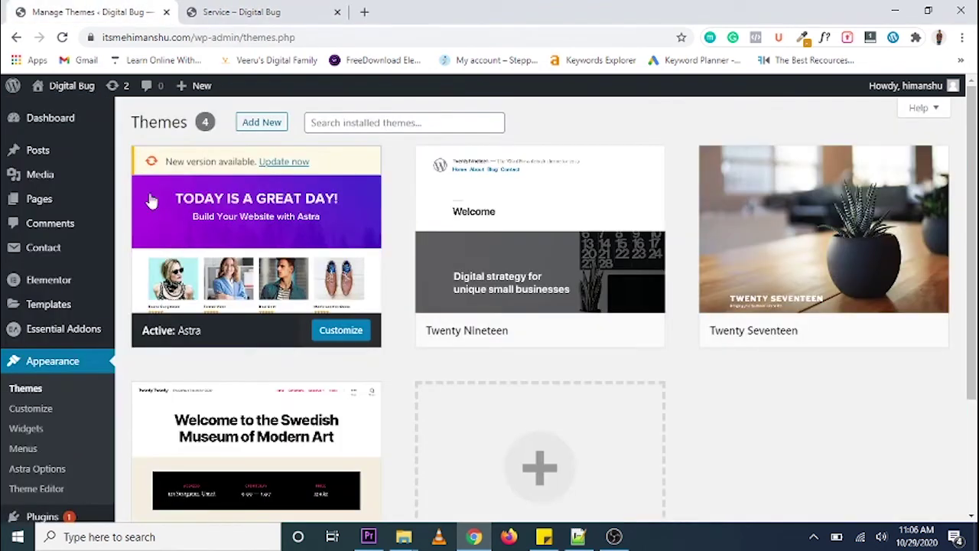
left_click(230, 11)
mouse_move(610, 139)
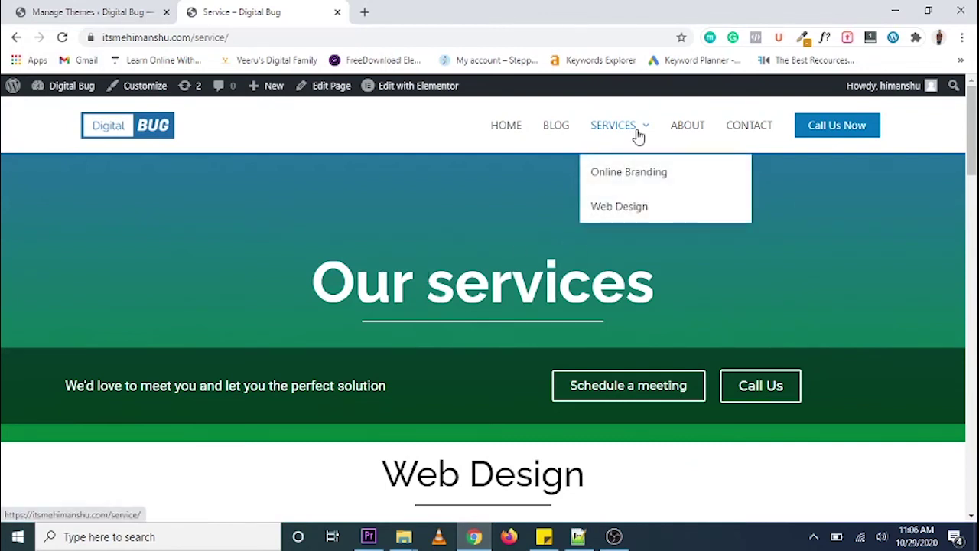
- Return to the WordPress dashboard and open the list of all pages
left_click(77, 11)
mouse_move(66, 202)
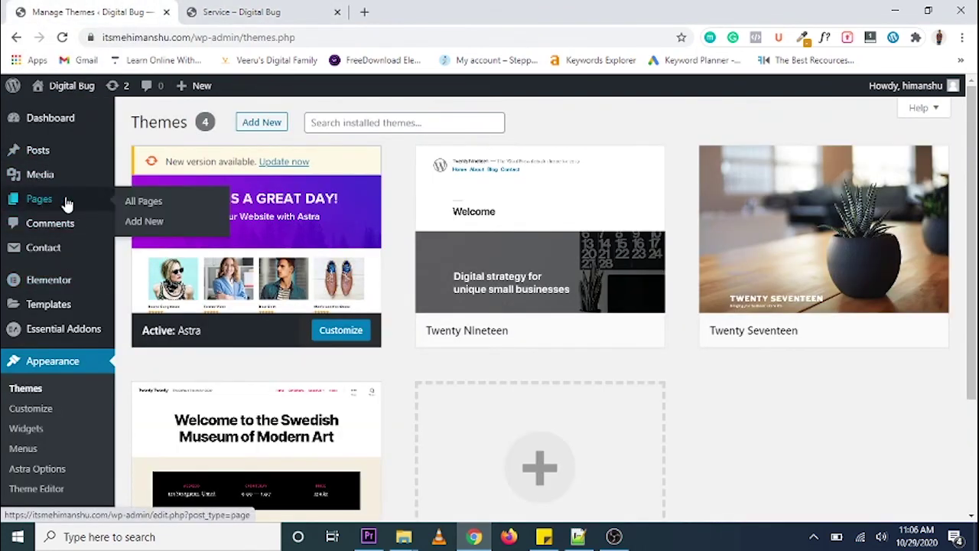
left_click(131, 204)
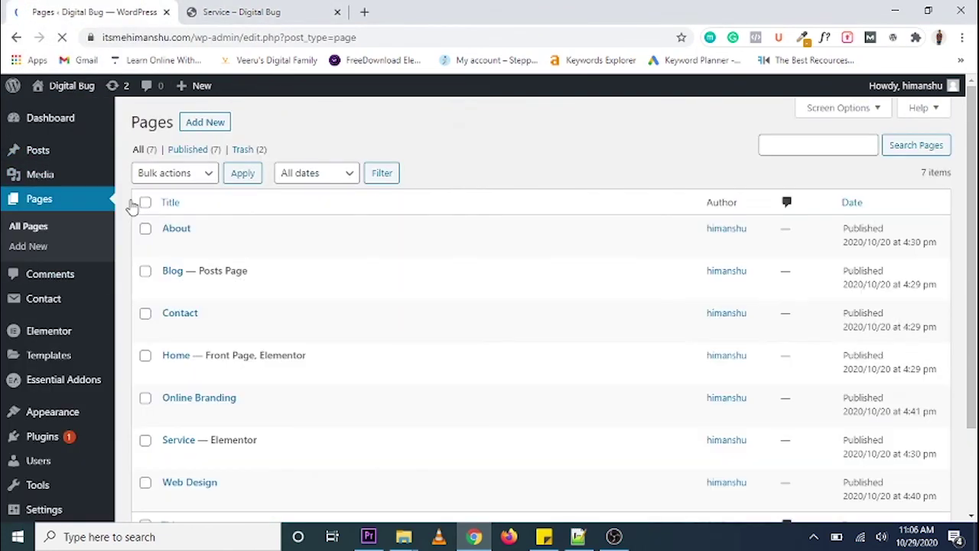
- Move the Online Branding and Web Design pages to the Trash together
scroll(195, 245, "down", 3)
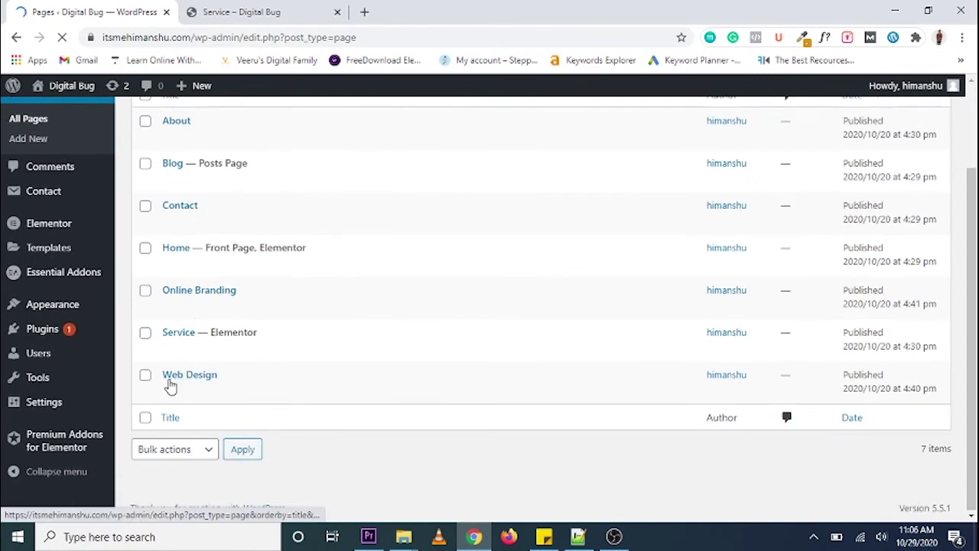
scroll(155, 260, "up", 1)
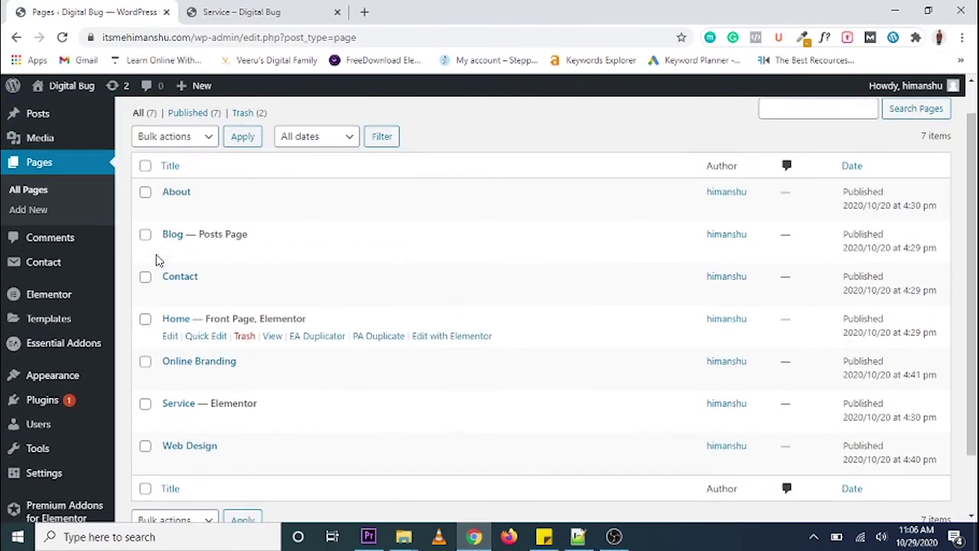
scroll(145, 344, "down", 1)
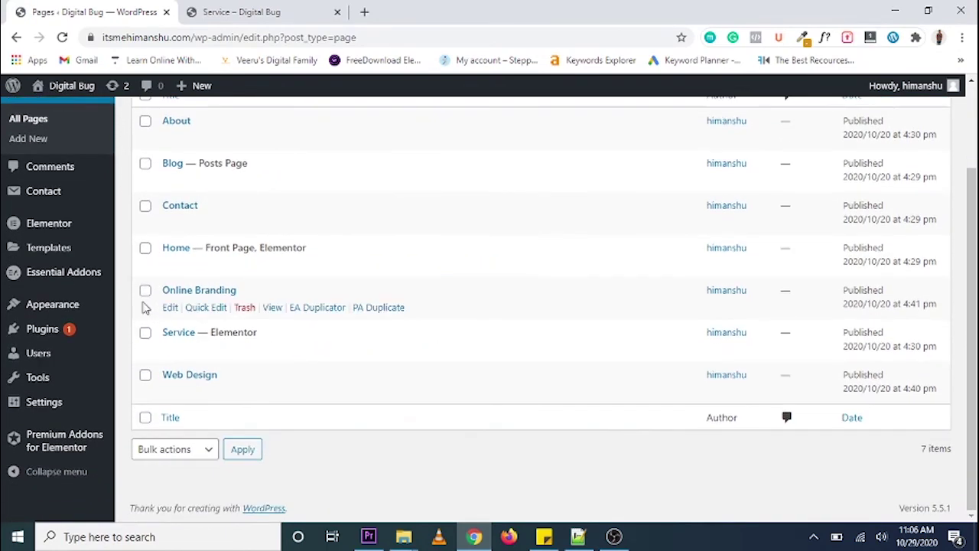
left_click(145, 291)
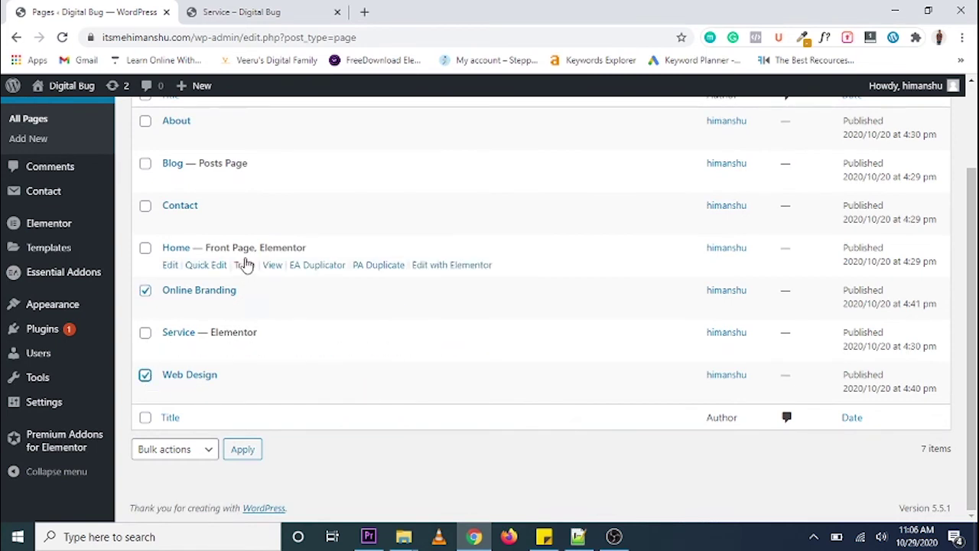
scroll(176, 240, "up", 2)
left_click(244, 176)
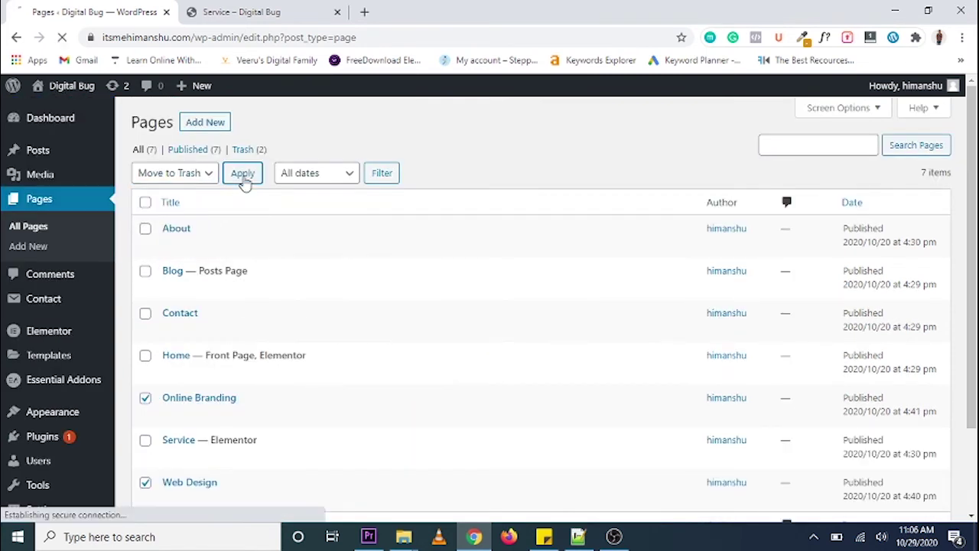
- Reload the live Service page to check its Services navigation item, and return to the pages list
left_click(229, 9)
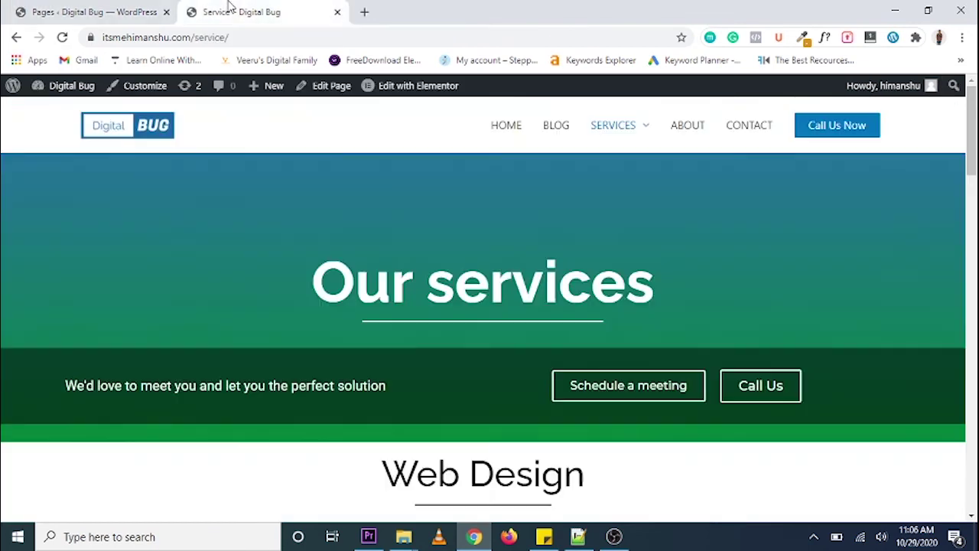
left_click(63, 38)
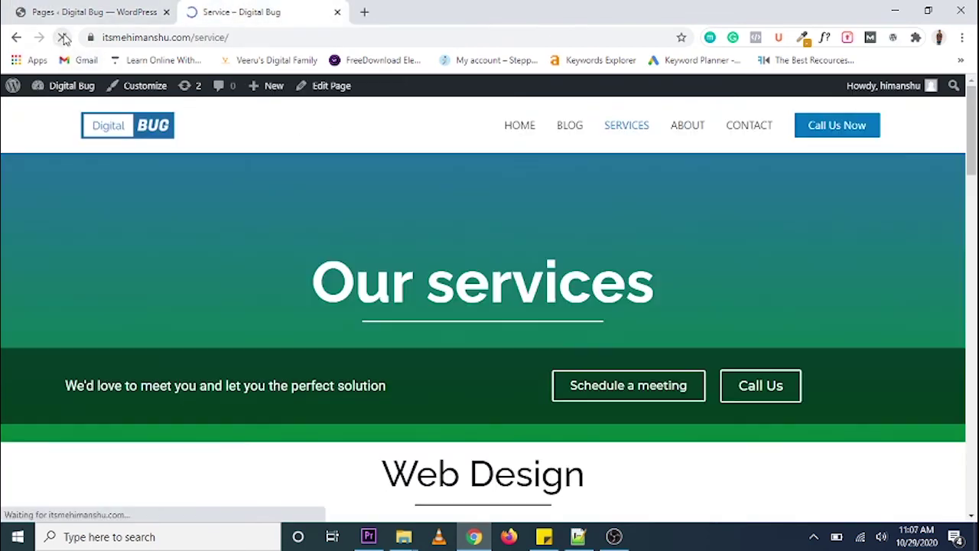
left_click(91, 11)
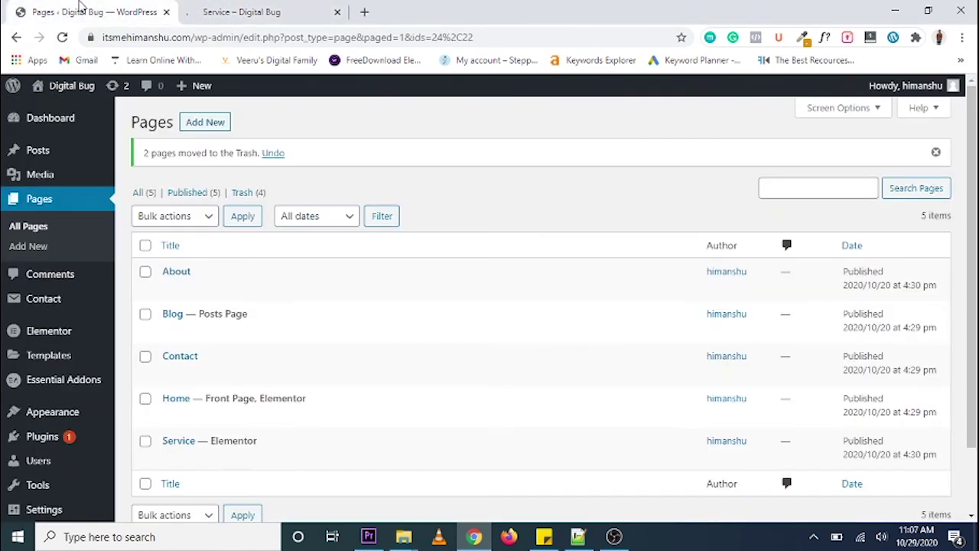
- Open the menu editor for the site's Main Menu
scroll(62, 206, "down", 2)
mouse_move(61, 340)
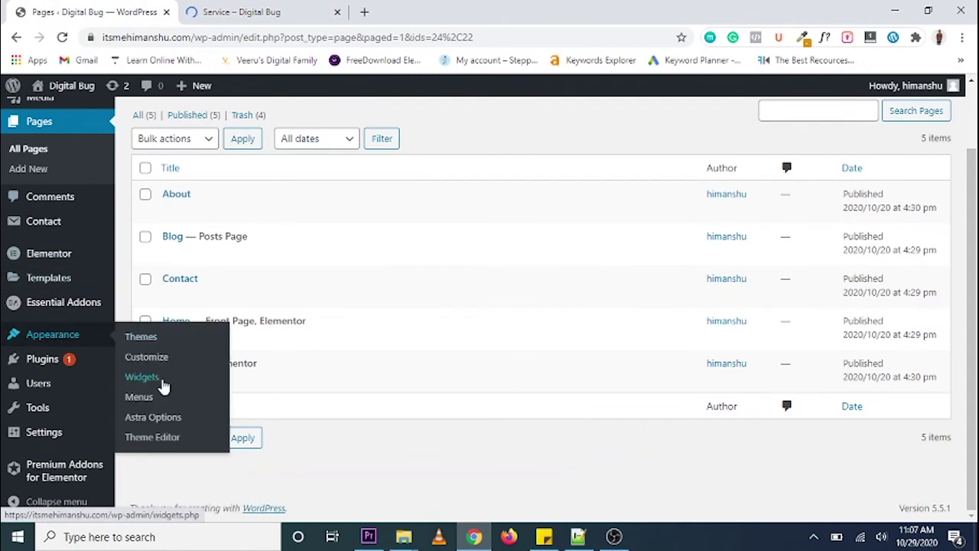
left_click(140, 398)
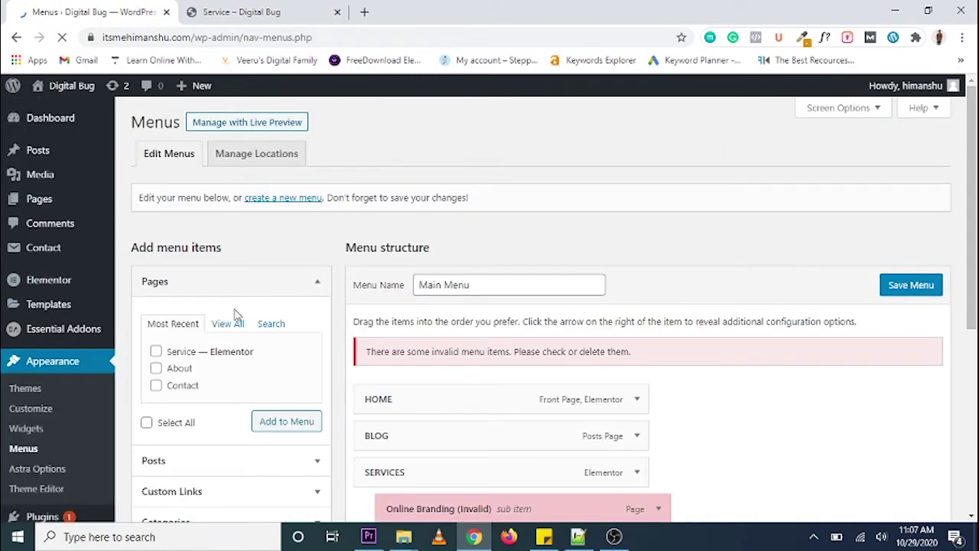
- Remove the invalid Online Branding and Web Design sub items from under SERVICES in Main Menu
scroll(237, 313, "down", 2)
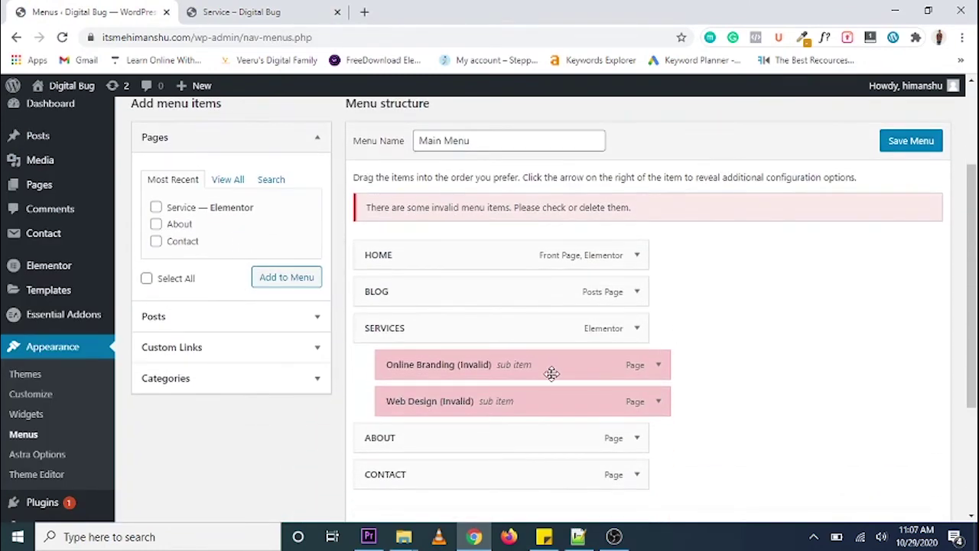
left_click(658, 368)
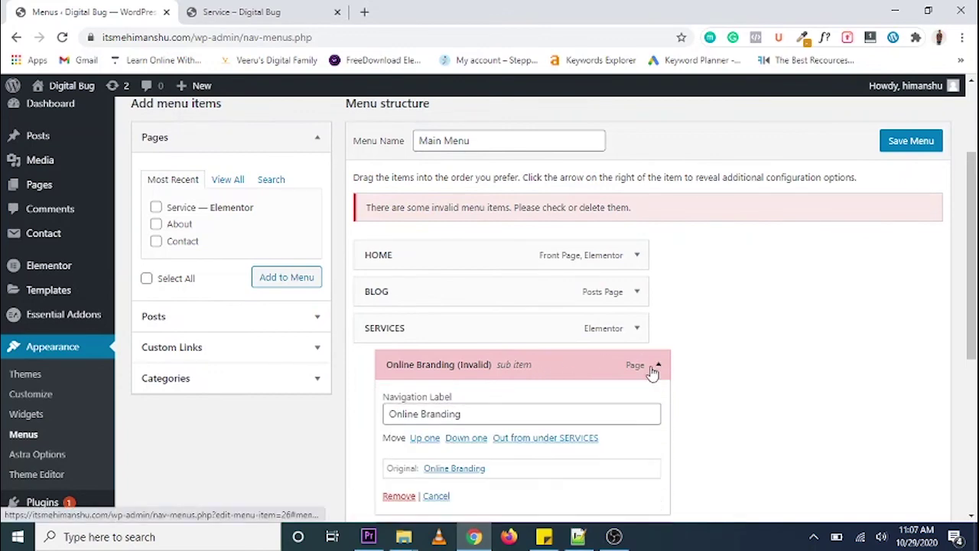
scroll(472, 376, "down", 2)
left_click(398, 353)
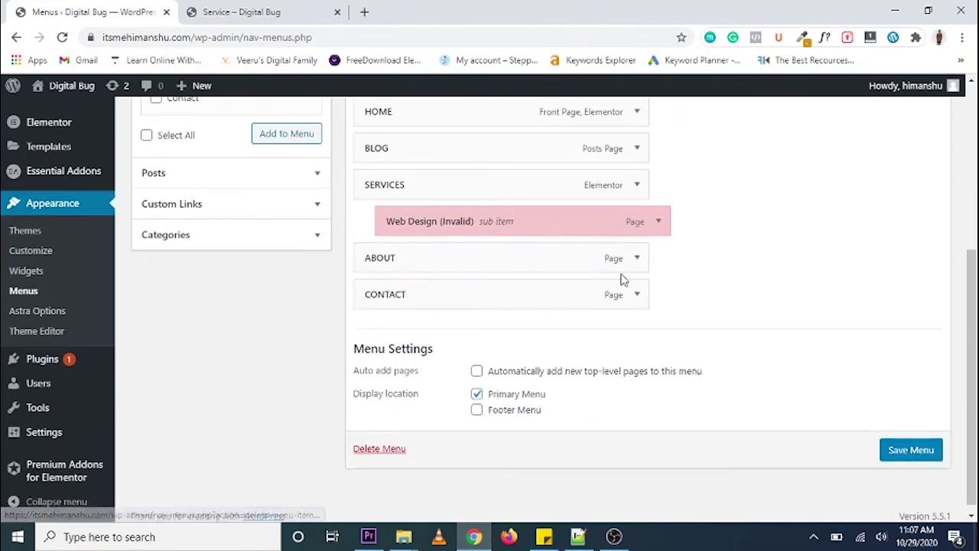
left_click(656, 224)
left_click(398, 353)
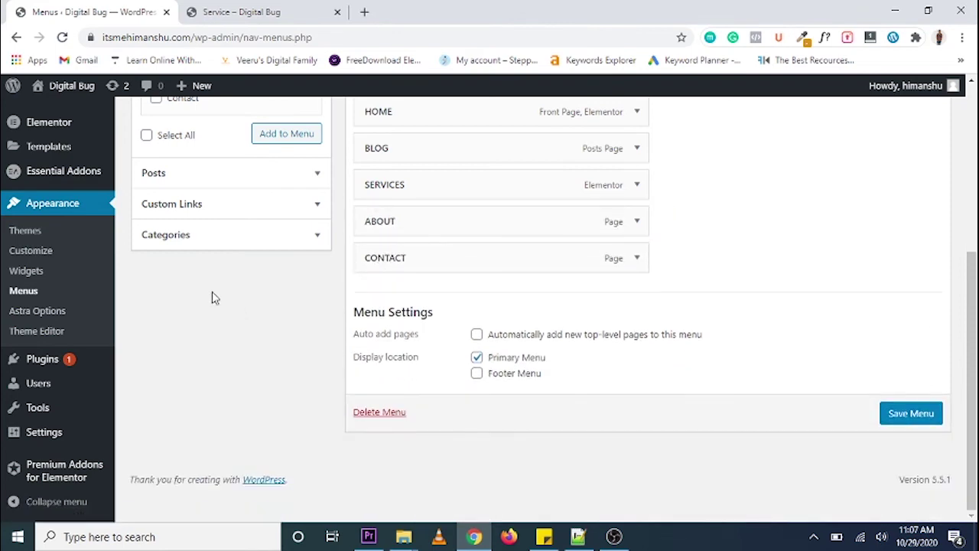
- Add a custom link with the text Web Design and the Service page's URL to Main Menu
scroll(192, 253, "up", 1)
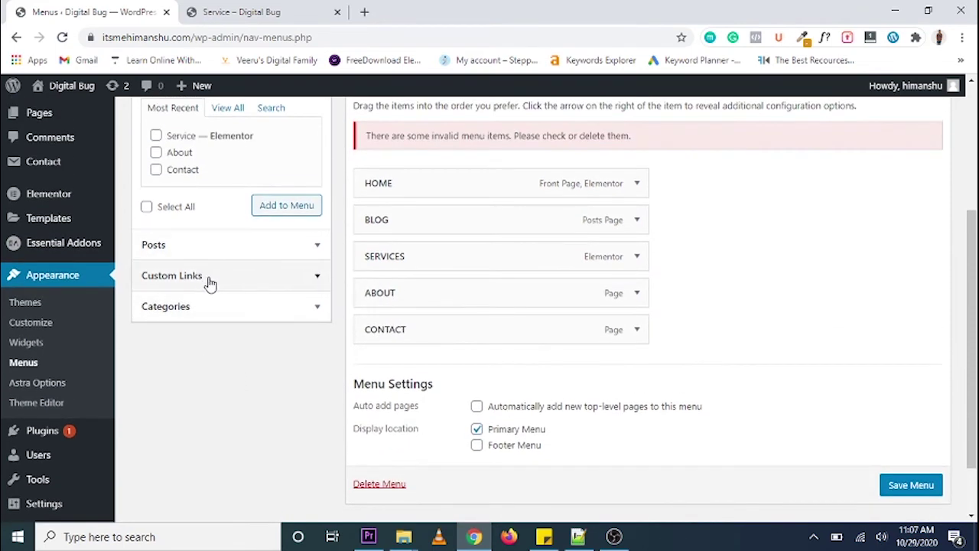
left_click(210, 282)
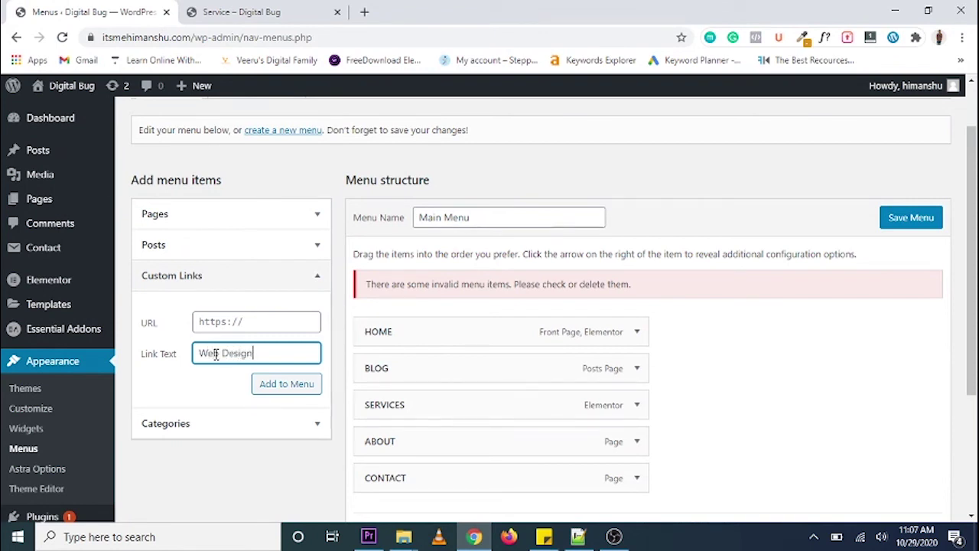
left_click(256, 9)
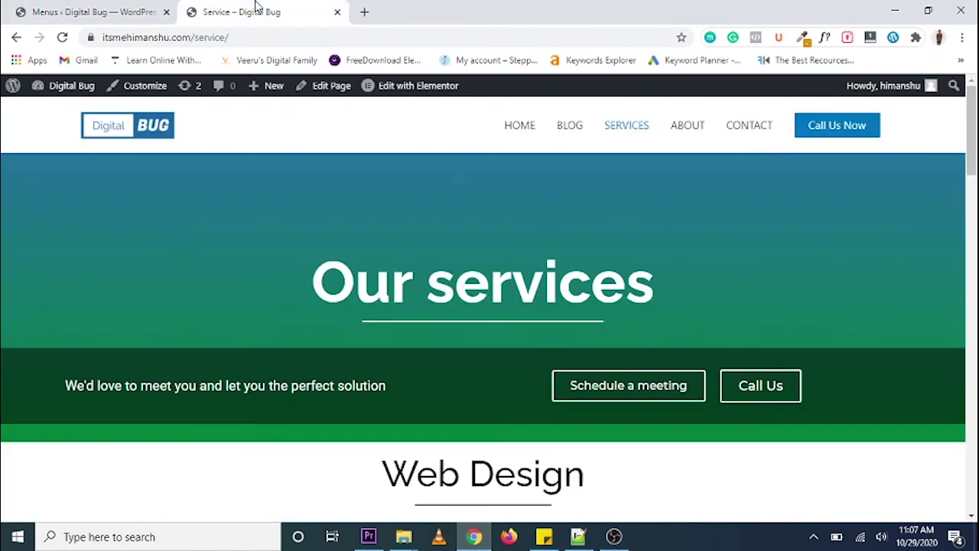
left_click(234, 37)
left_click(92, 12)
left_click(234, 318)
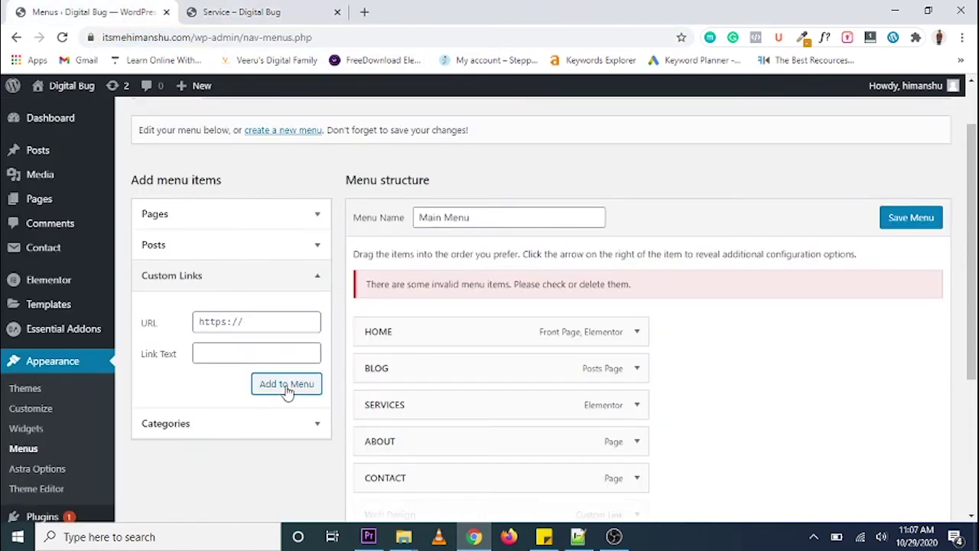
- Nest the Web Design custom link as a sub item directly under SERVICES
scroll(823, 363, "down", 3)
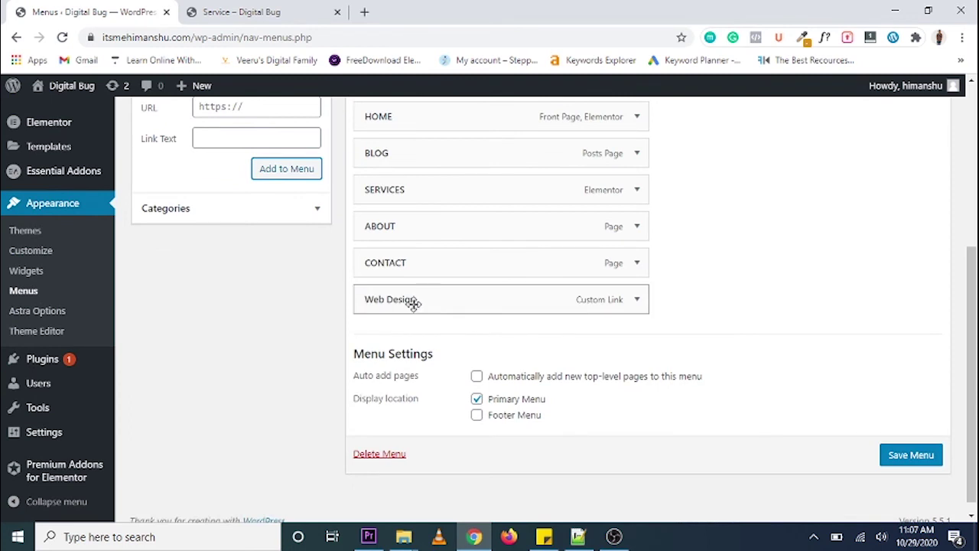
scroll(419, 322, "up", 1)
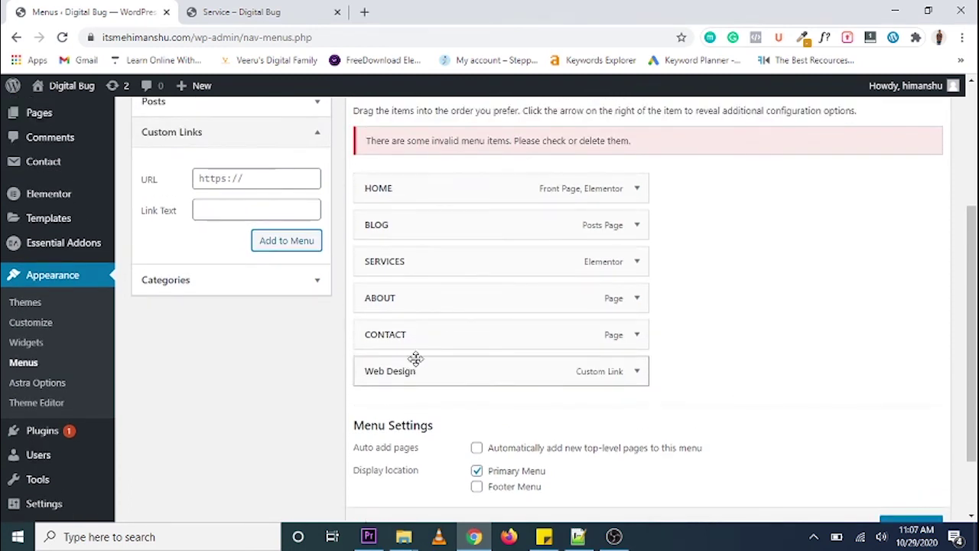
left_click_drag(415, 358, 493, 315)
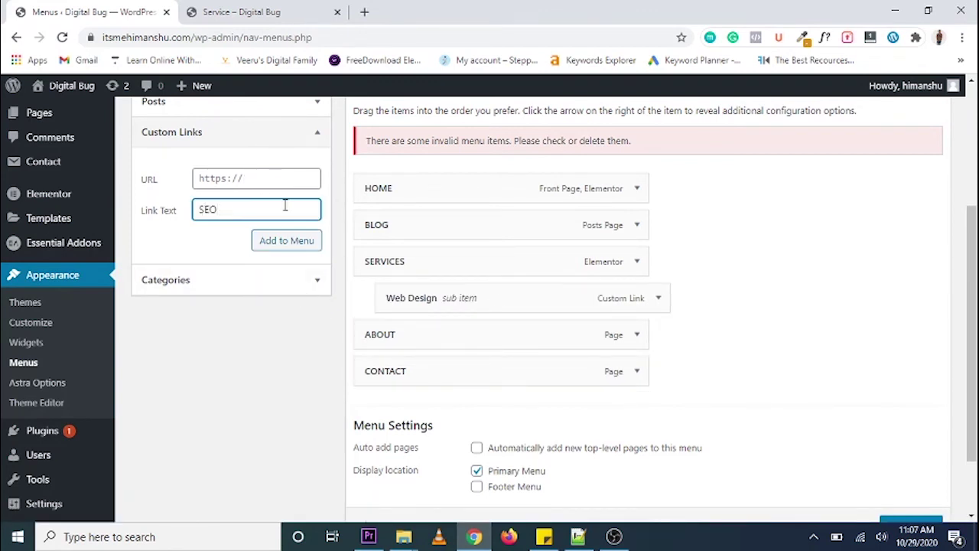
- Add the SEO custom link to the menu and nest it under SERVICES below Web Design
left_click(290, 251)
left_click_drag(426, 409, 451, 334)
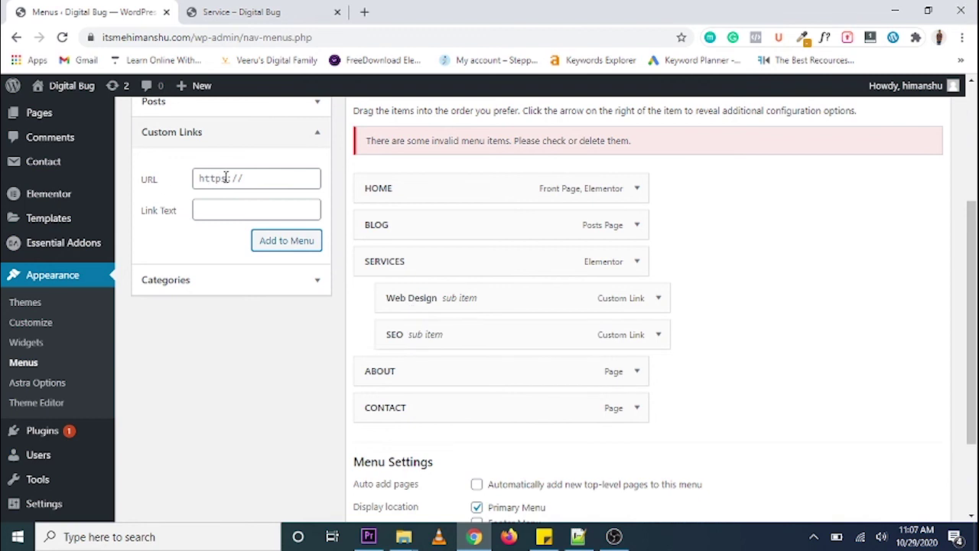
- Add a custom link with the text Online Branding to Main Menu and nest it under SERVICES below SEO
left_click(219, 210)
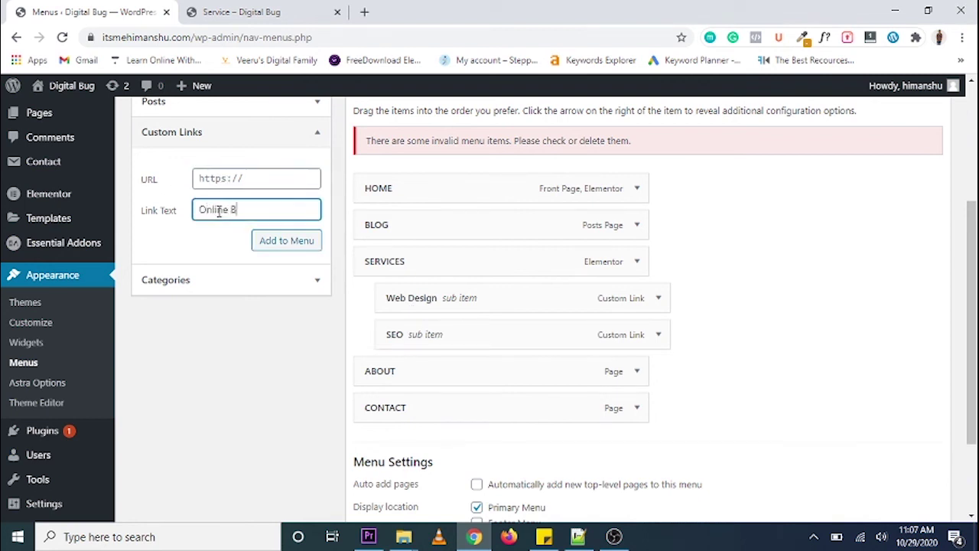
left_click(283, 242)
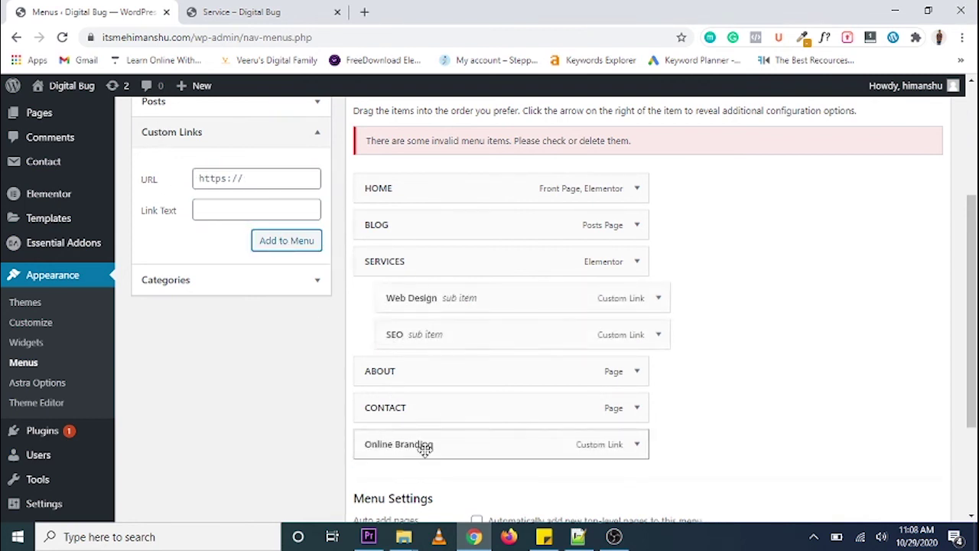
left_click_drag(411, 444, 458, 369)
- Save Main Menu and reload the live Service page to apply the new submenu
scroll(677, 306, "up", 3)
left_click(909, 286)
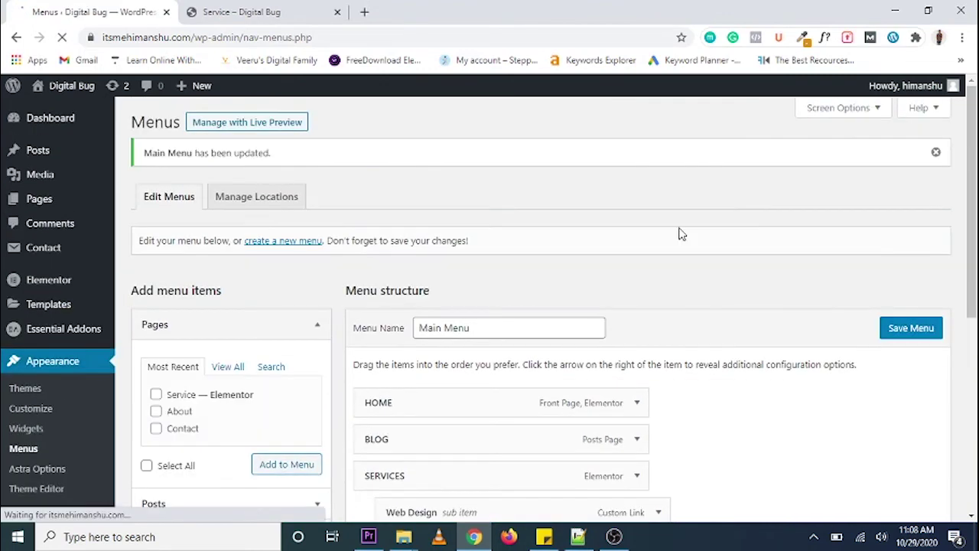
left_click(265, 9)
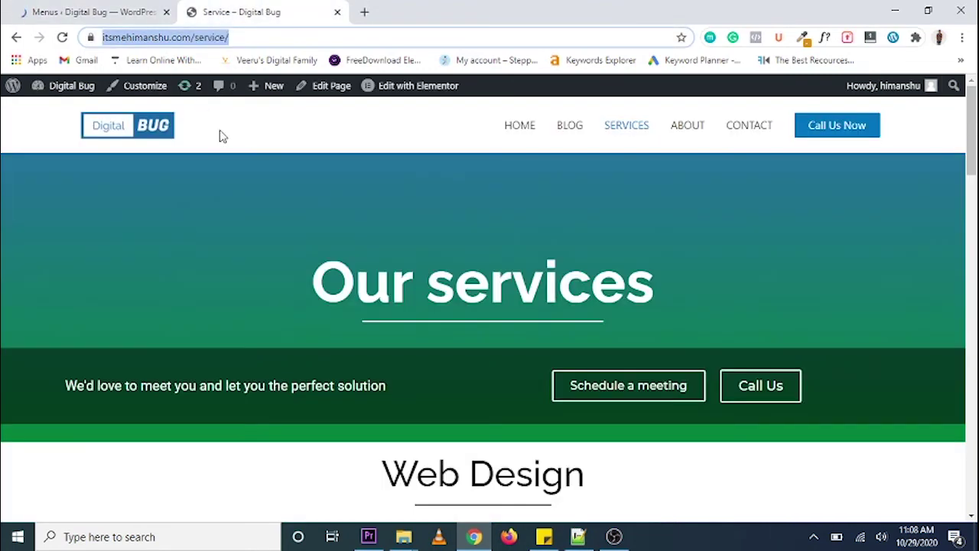
left_click(63, 38)
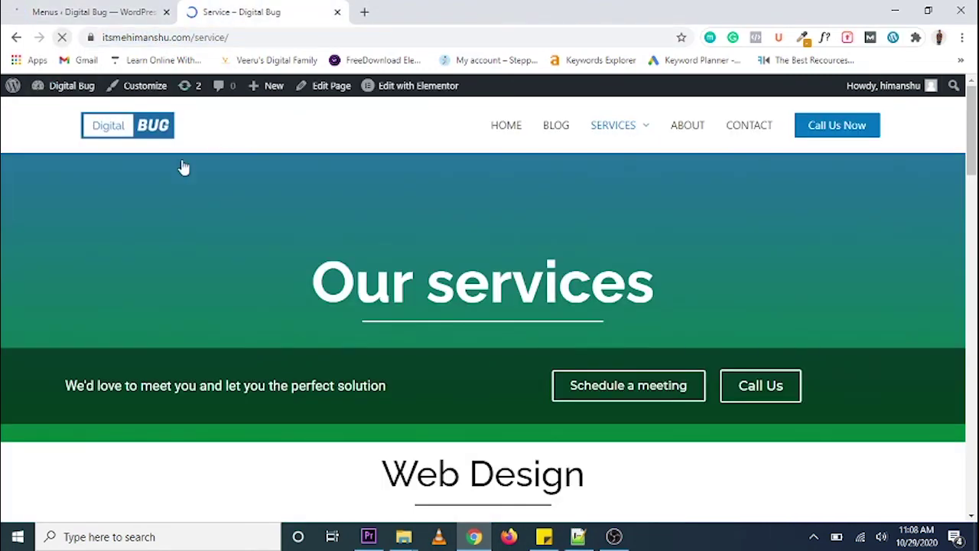
- Test the Web Design link in the SERVICES submenu and look over the Service page's sections
mouse_move(640, 133)
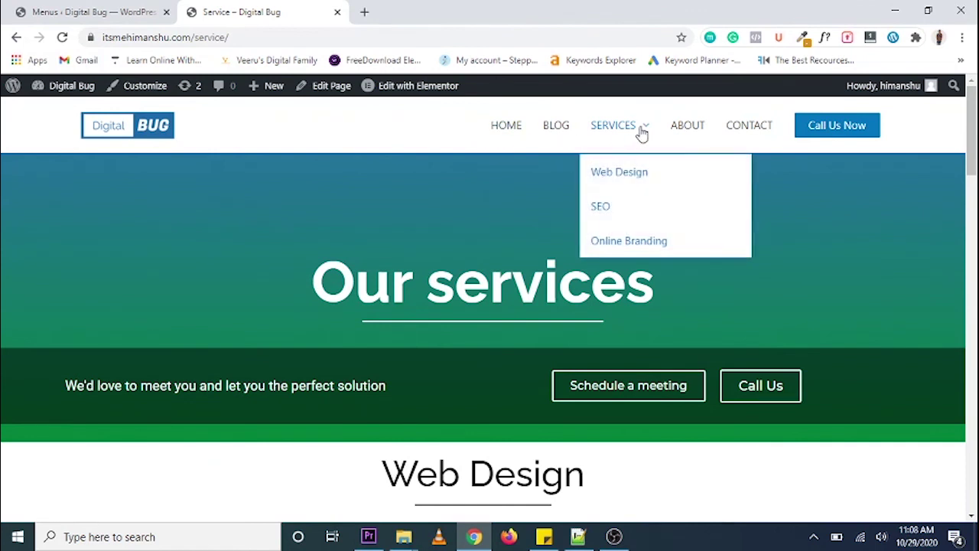
left_click(611, 178)
mouse_move(645, 143)
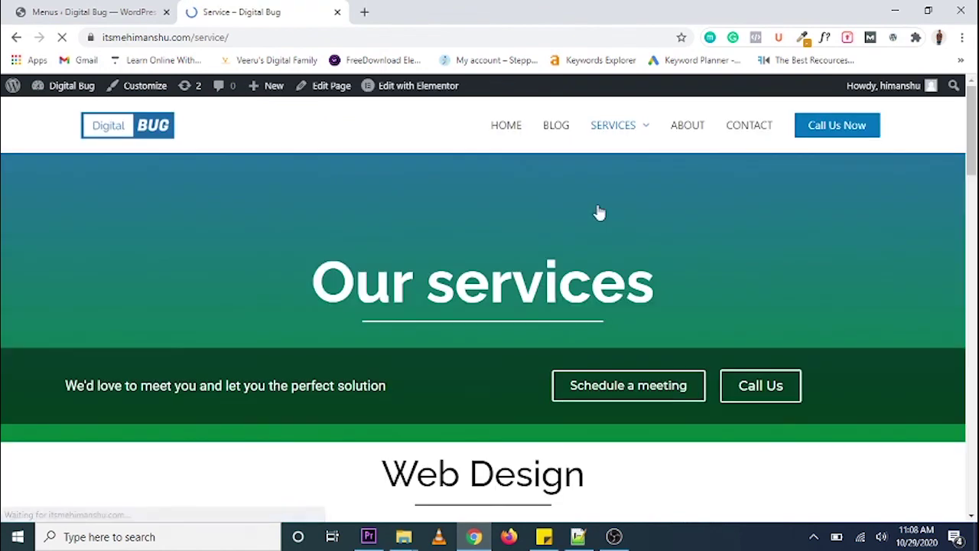
scroll(559, 247, "down", 4)
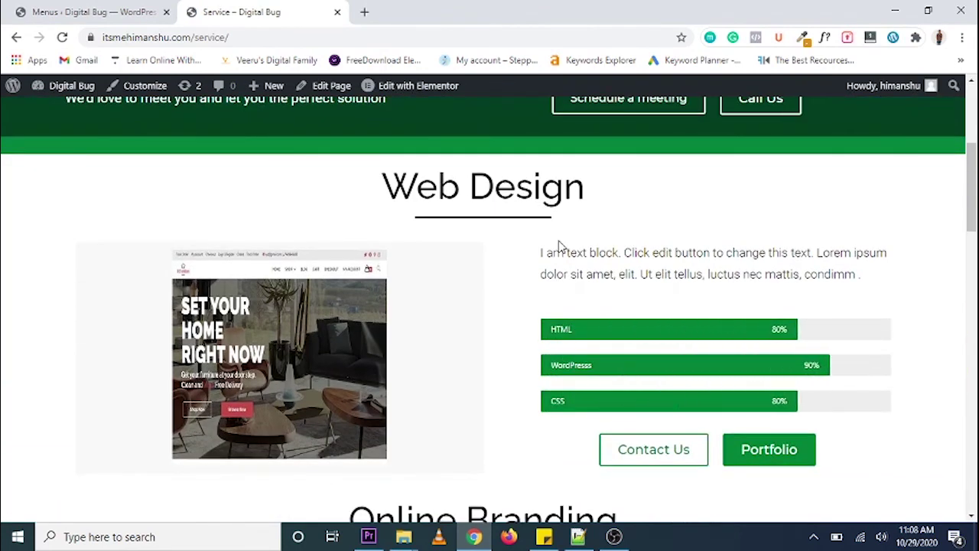
scroll(400, 171, "up", 4)
mouse_move(635, 131)
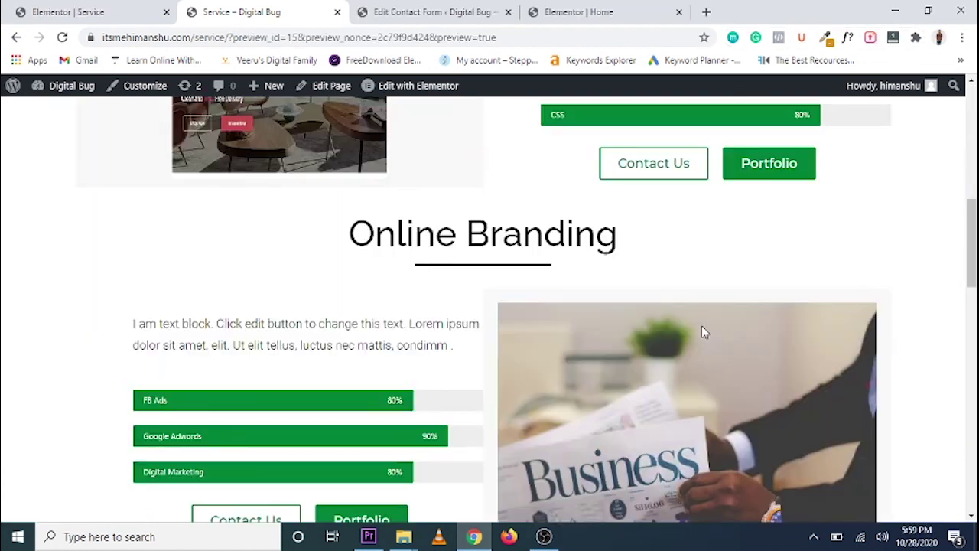
scroll(702, 327, "up", 10)
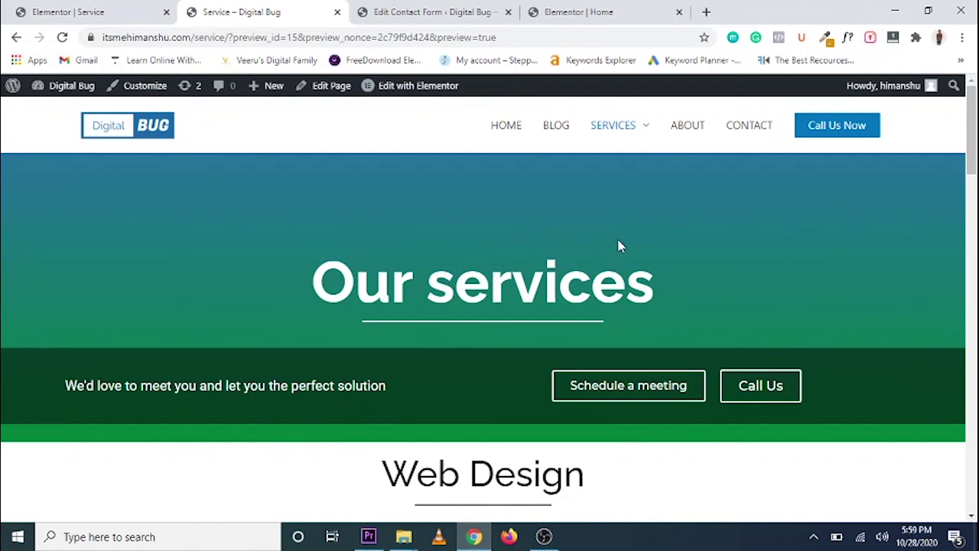
scroll(628, 268, "down", 8)
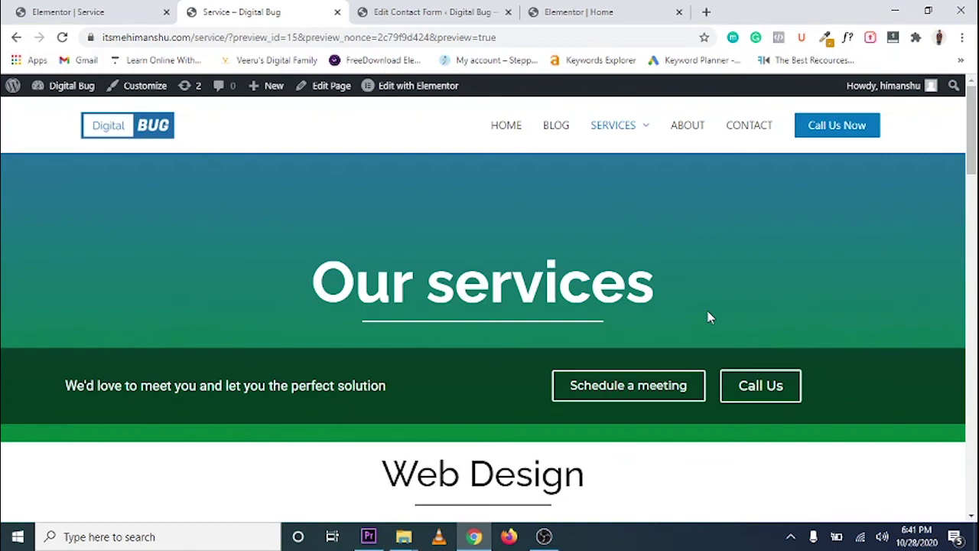